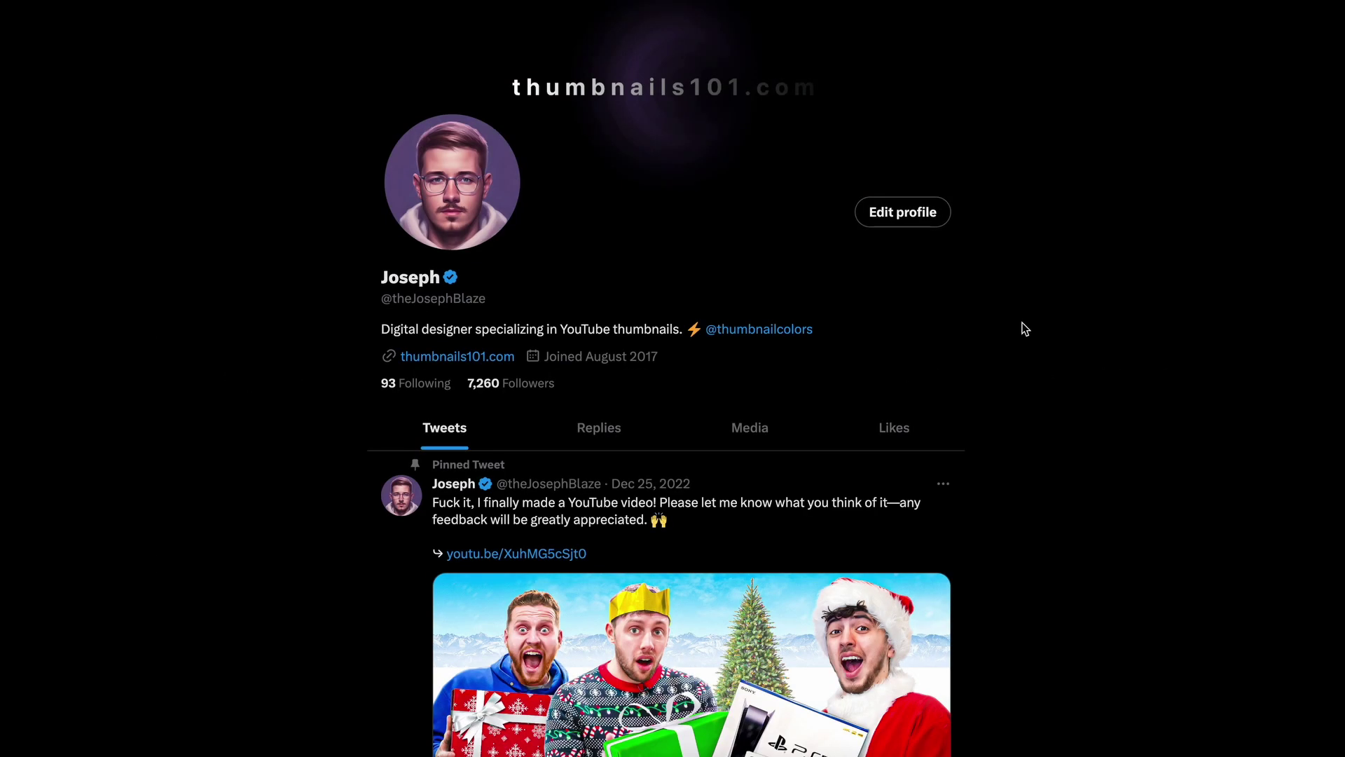
scroll(1024, 328, "down", 12)
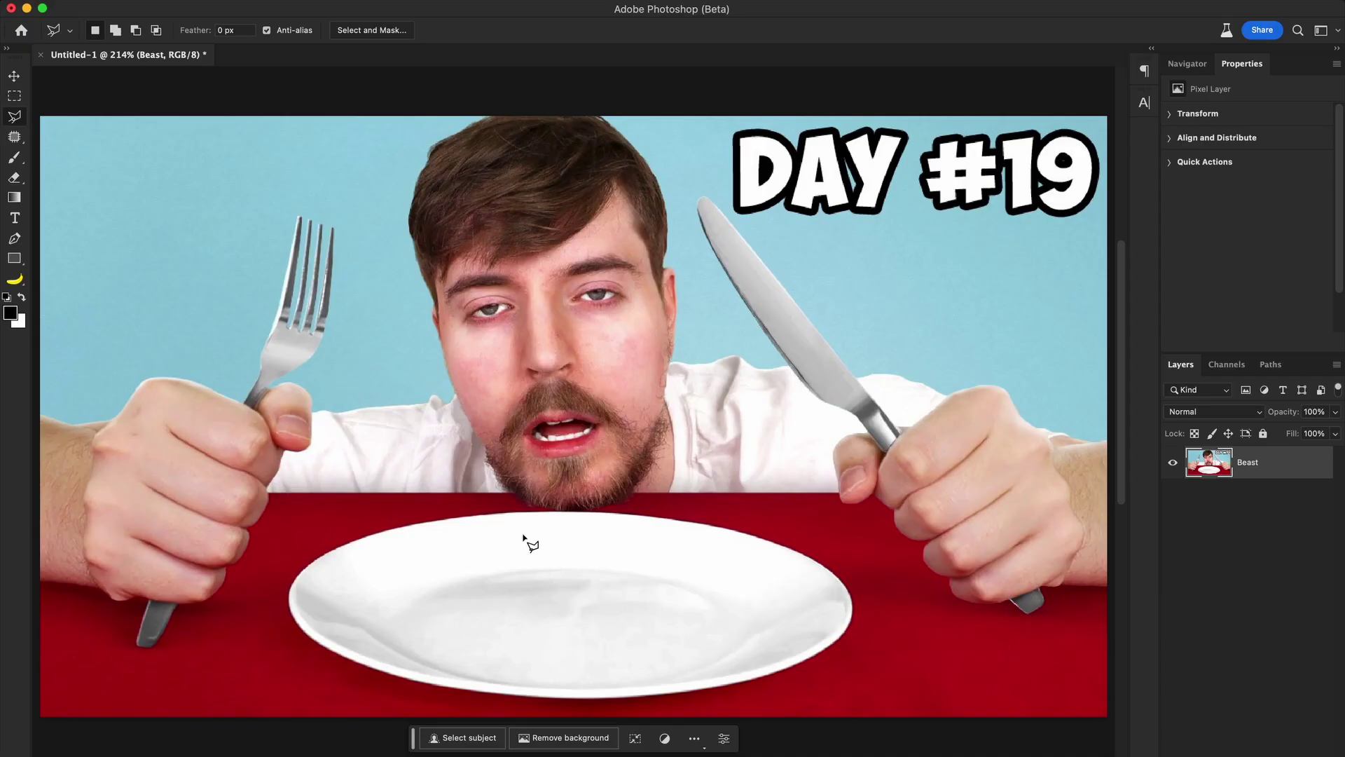
- Outline the inside of the empty plate freehand and fill it generatively with the prompt "well cooked steak"
left_click_drag(523, 536, 479, 538)
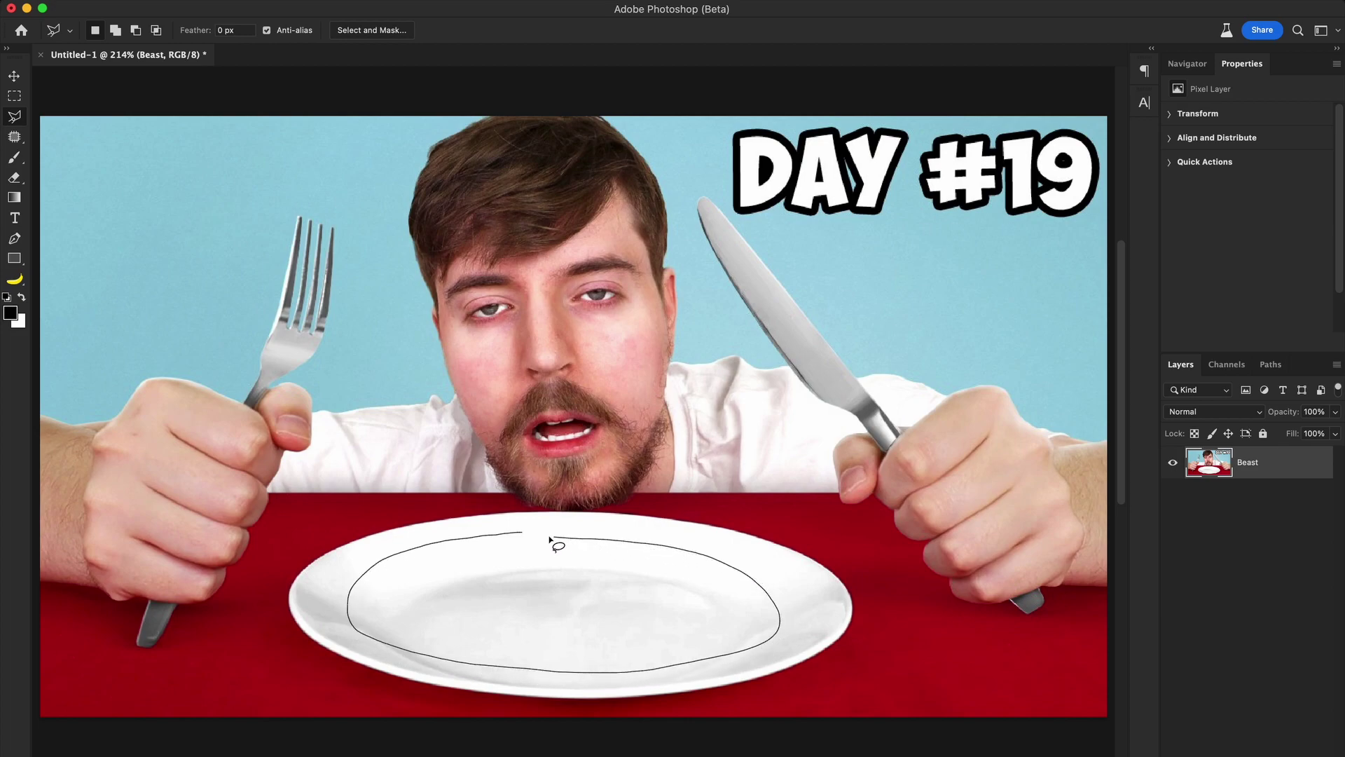
left_click_drag(537, 537, 541, 540)
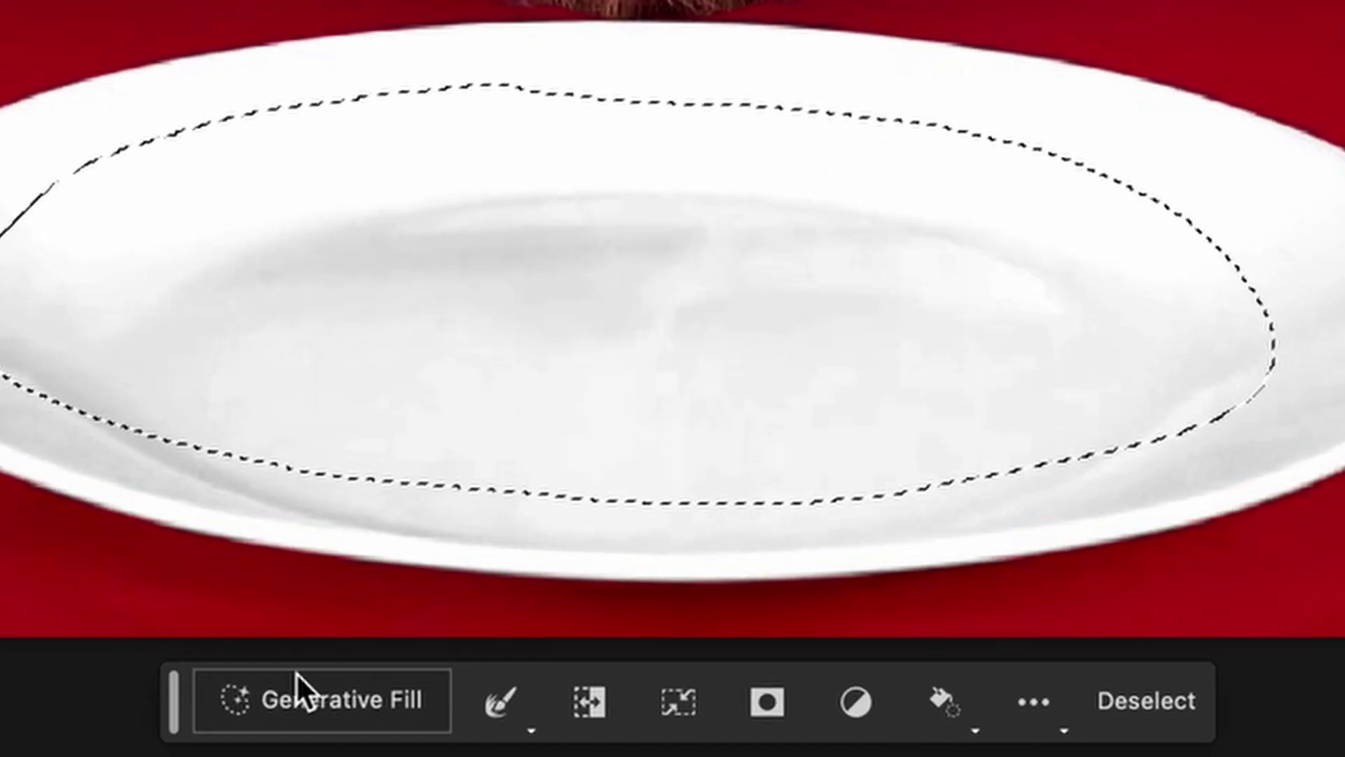
left_click(459, 729)
type("well cooked steak")
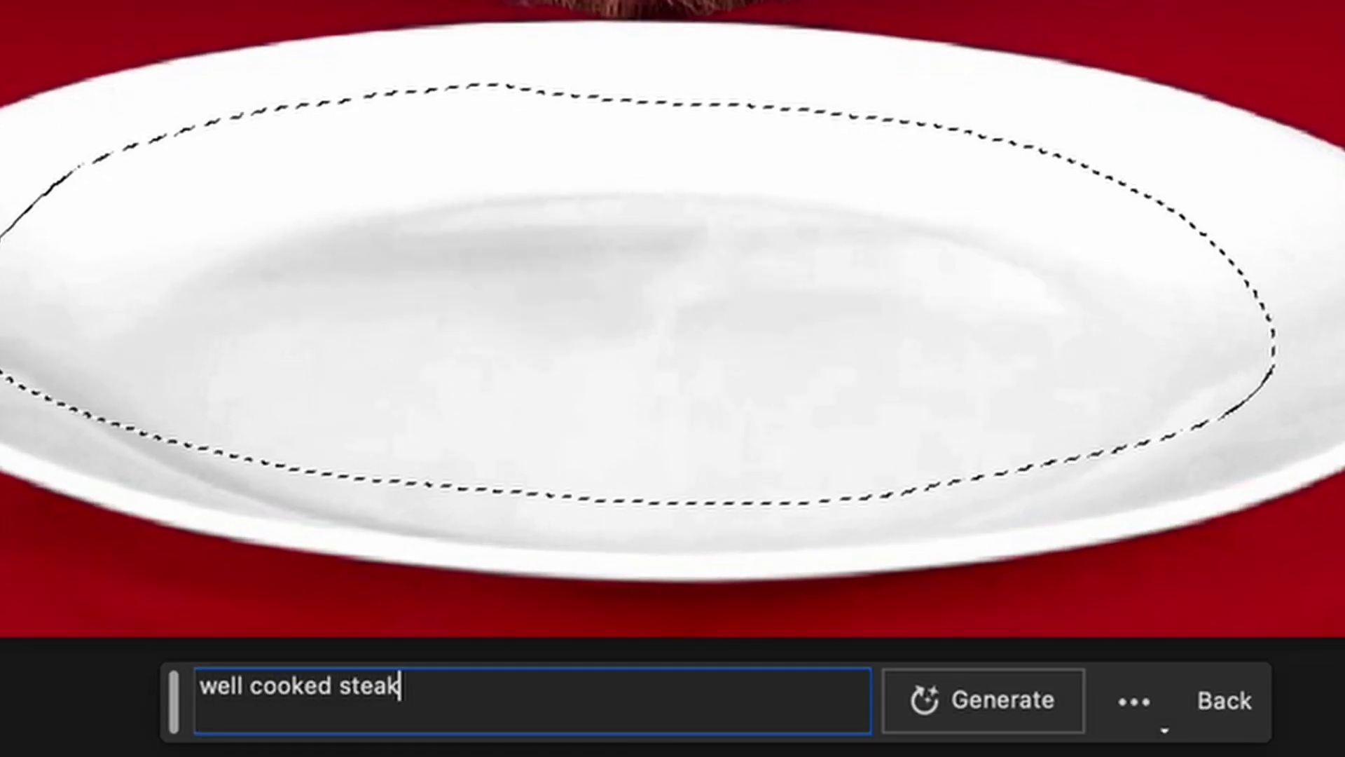
key("Return")
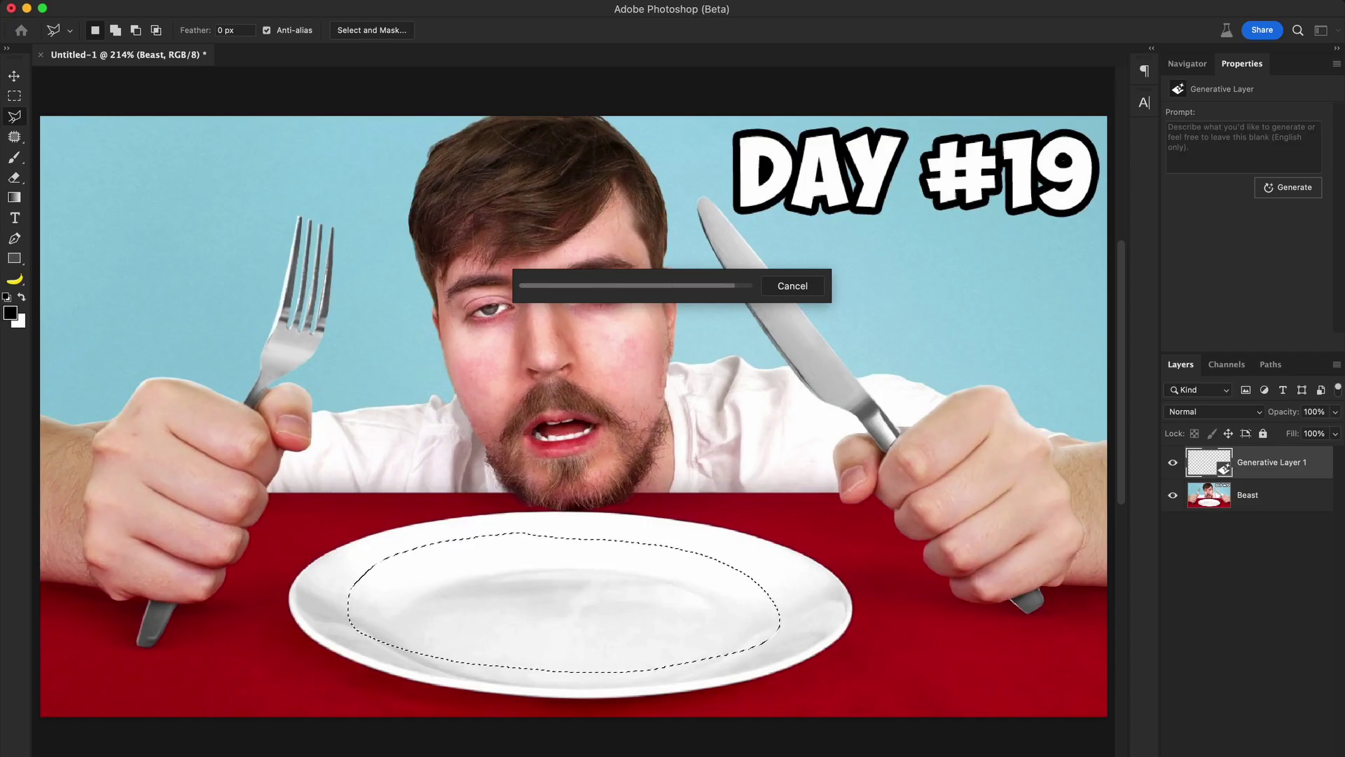
- Outline the DAY #19 text freehand and replace it generatively using the prompt "photo frame"
left_click_drag(734, 116, 1109, 235)
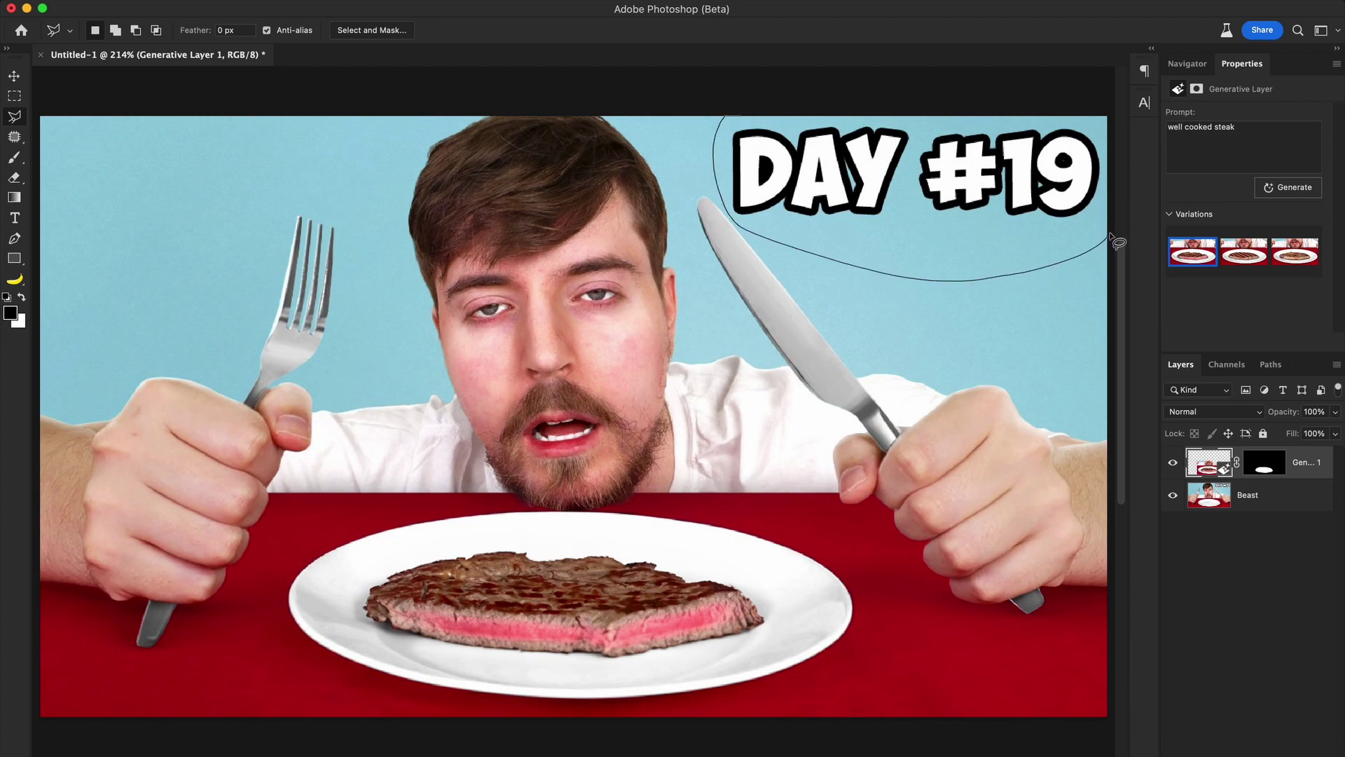
left_click_drag(1073, 95, 1073, 97)
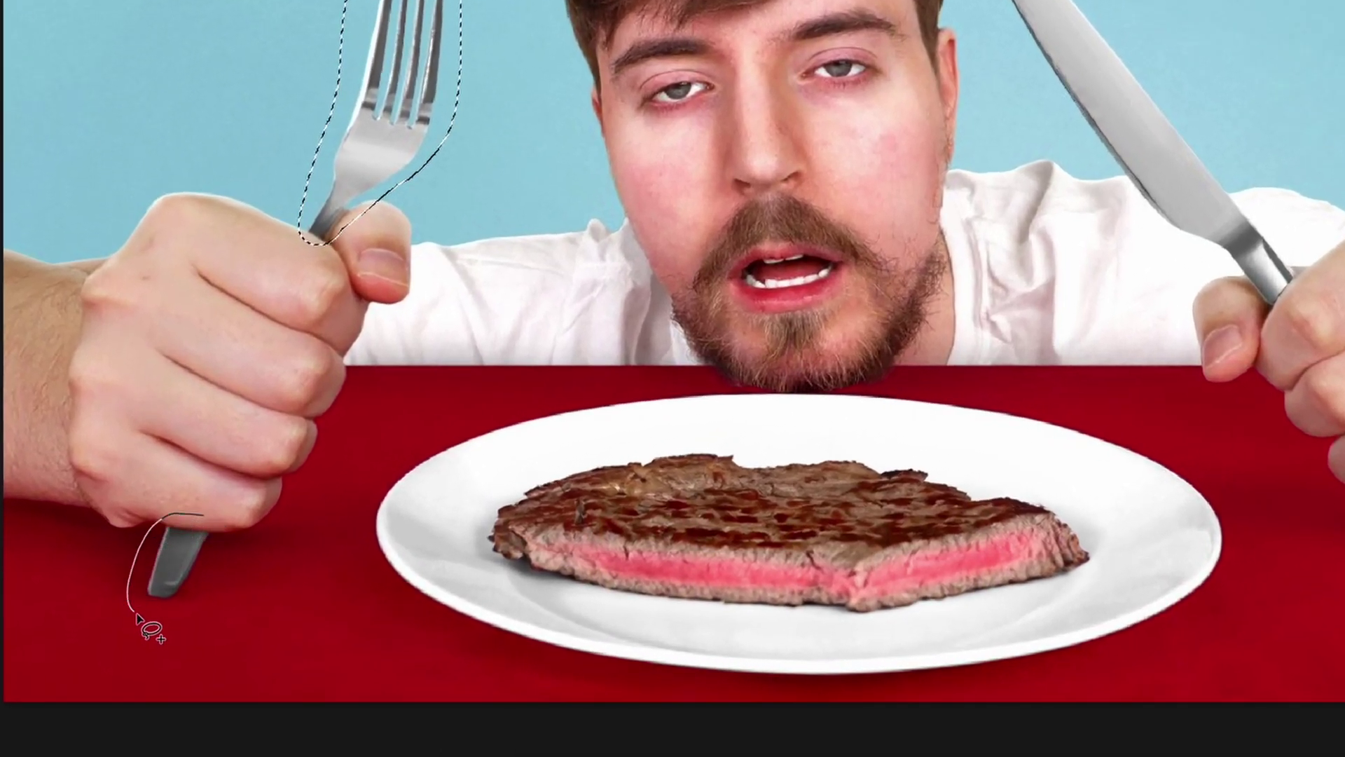
- Add the fork's lower handle to the selection, replace the fork using the prompt "gold fork", and keep the second variation
left_click_drag(211, 601, 214, 510)
left_click(634, 731)
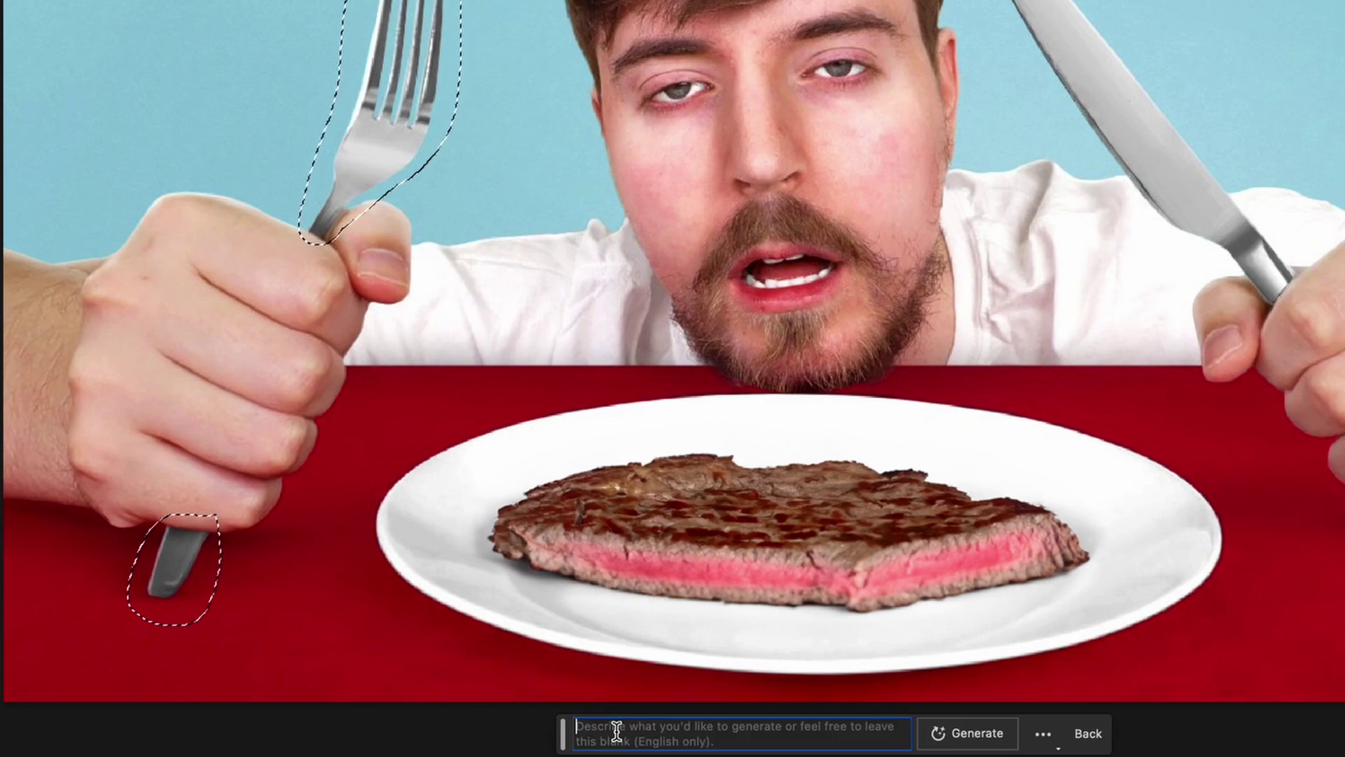
type("gold fork")
key("Return")
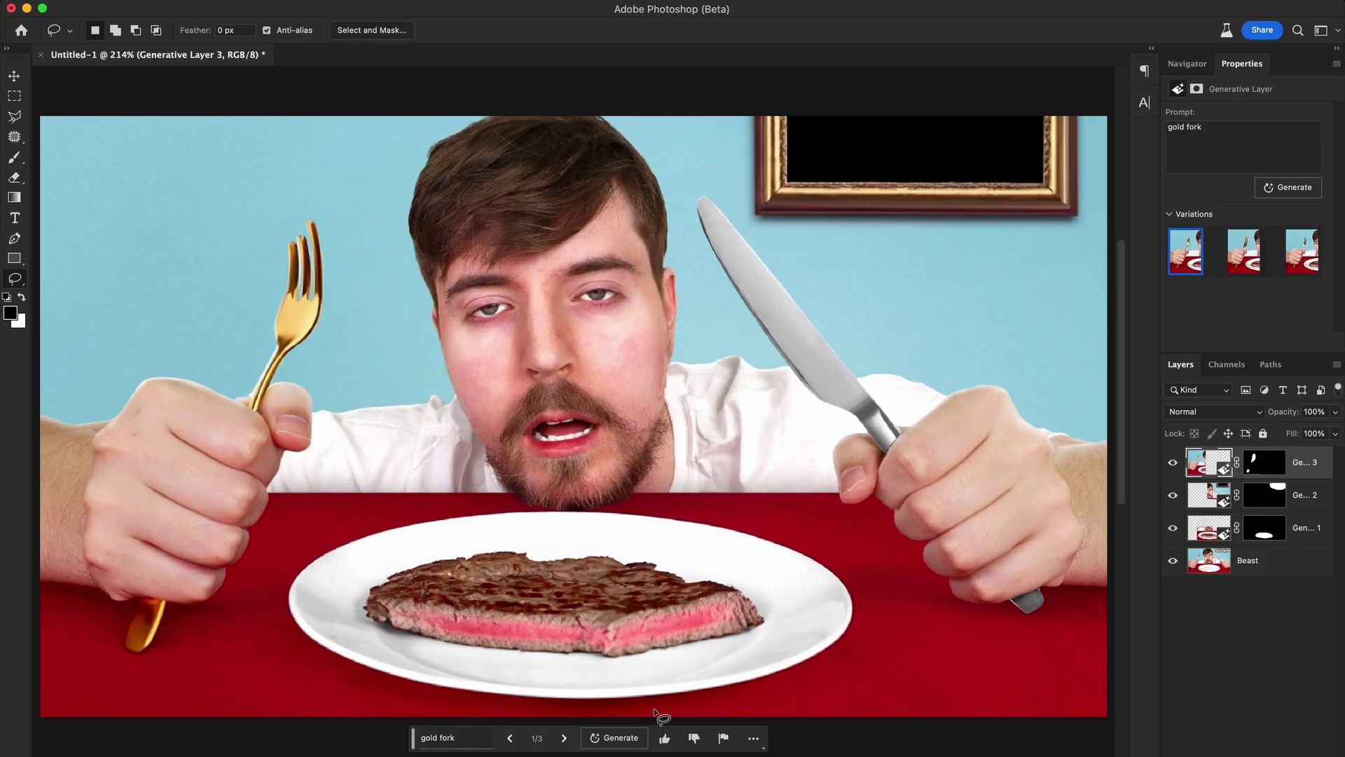
left_click(1247, 260)
left_click(1301, 257)
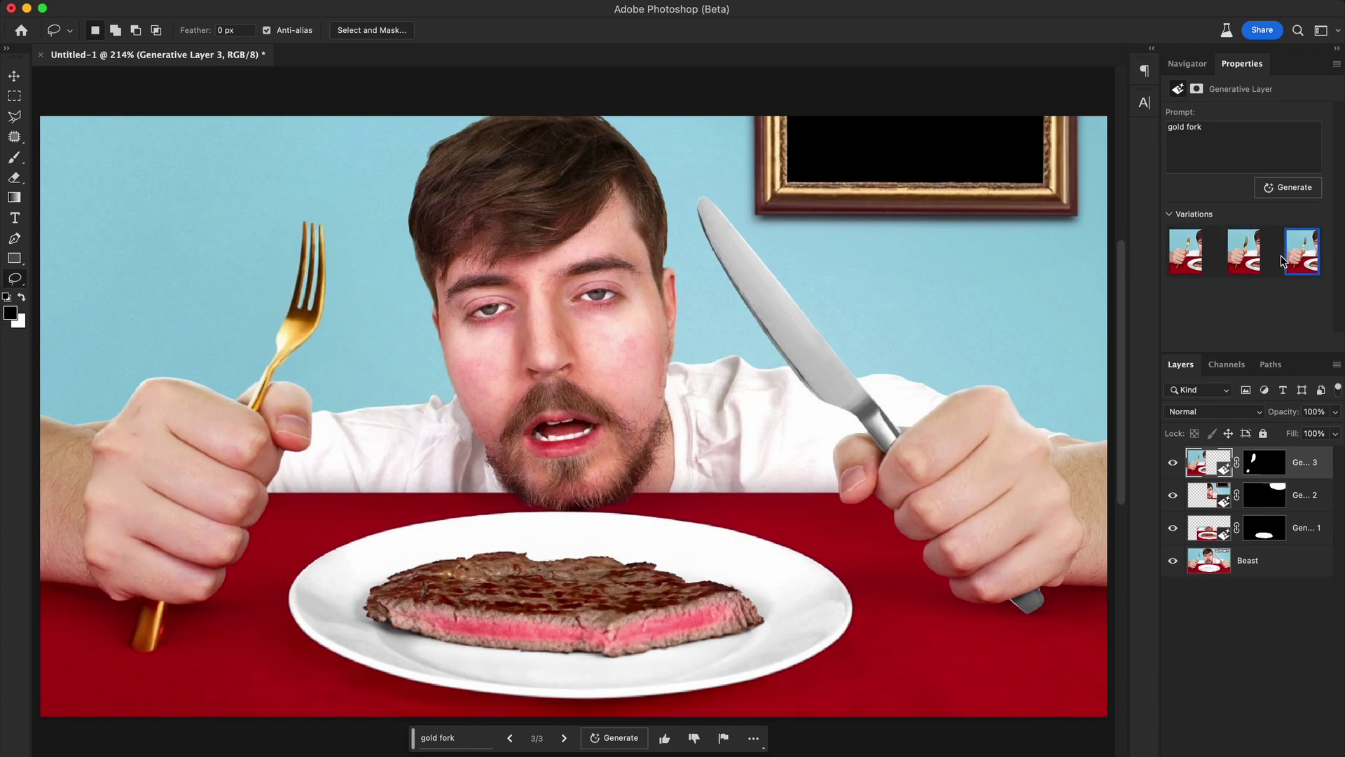
left_click(1251, 263)
- Compare the three generated photo frame variations and return to the first one
left_click(1216, 492)
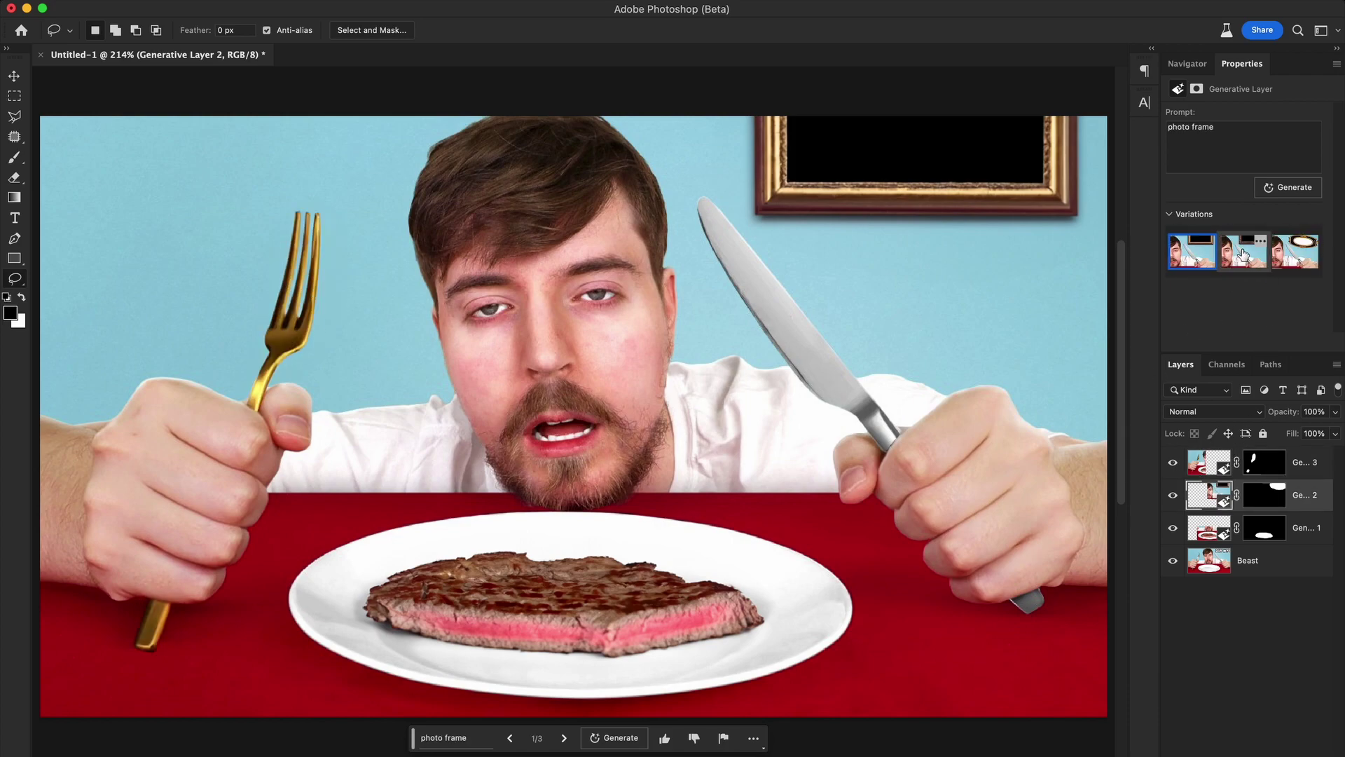
left_click(1244, 256)
left_click(1294, 257)
left_click(1239, 262)
left_click(1192, 258)
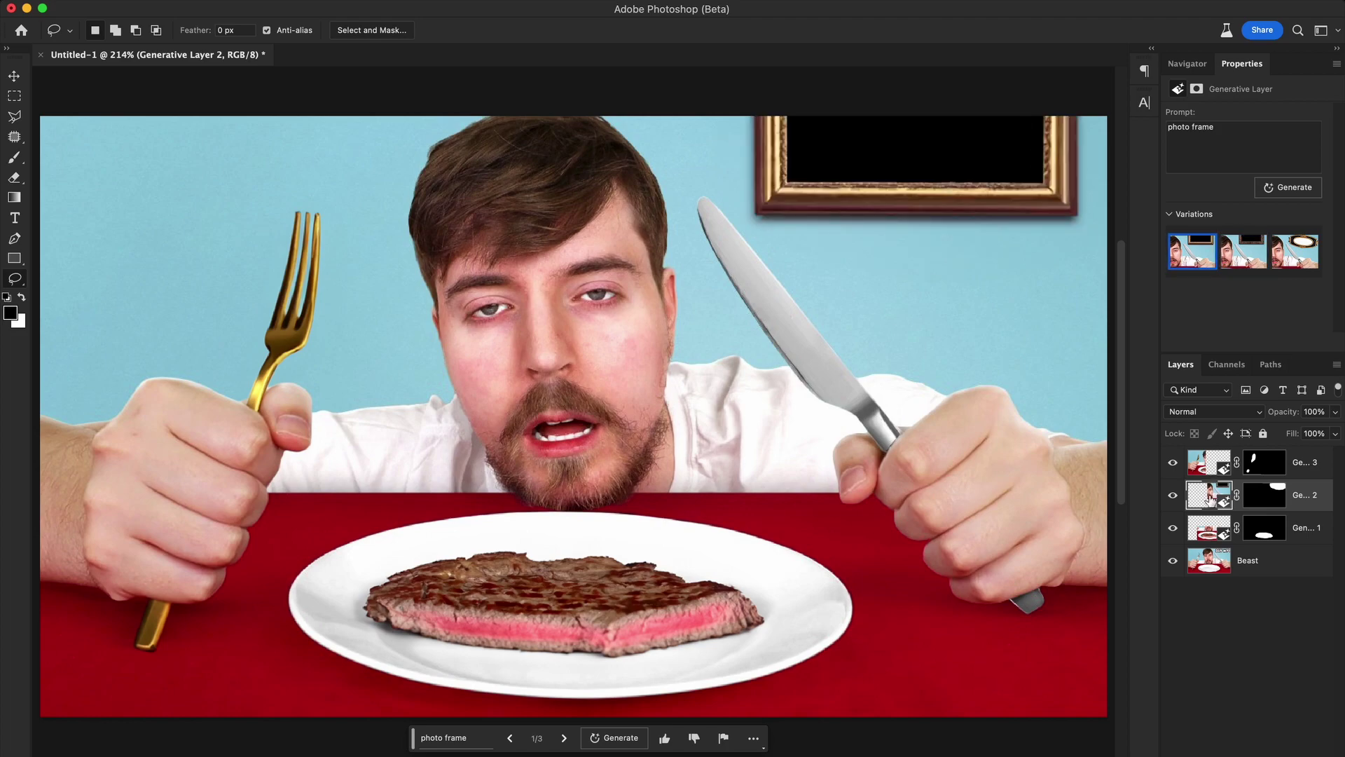
- Compare the generated steak variations and return to the first one
left_click(1210, 527)
left_click(1244, 252)
left_click(1294, 252)
left_click(1244, 252)
left_click(1185, 260)
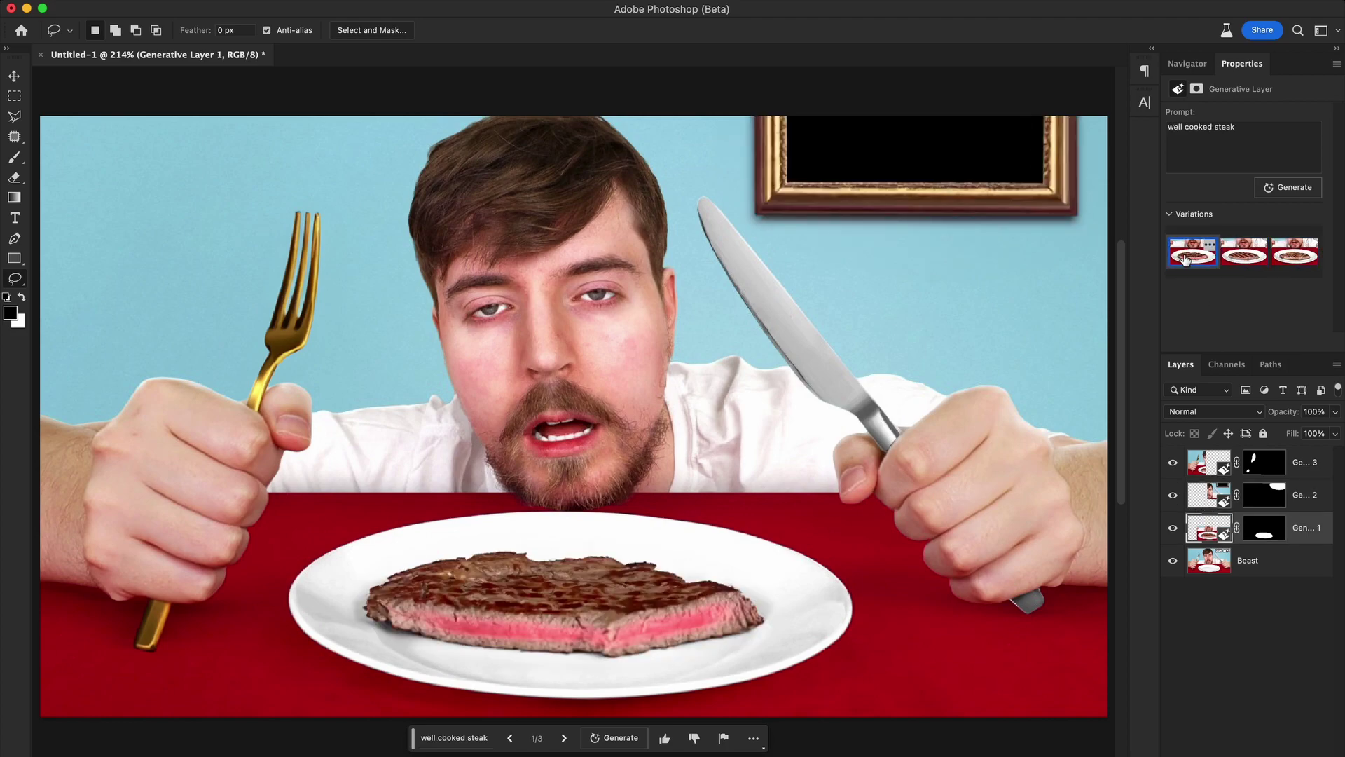
left_click(1237, 257)
left_click(1192, 256)
- Regenerate the photo frame layer with the prompt "gold photo frame" and choose the second new variation
left_click(1206, 492)
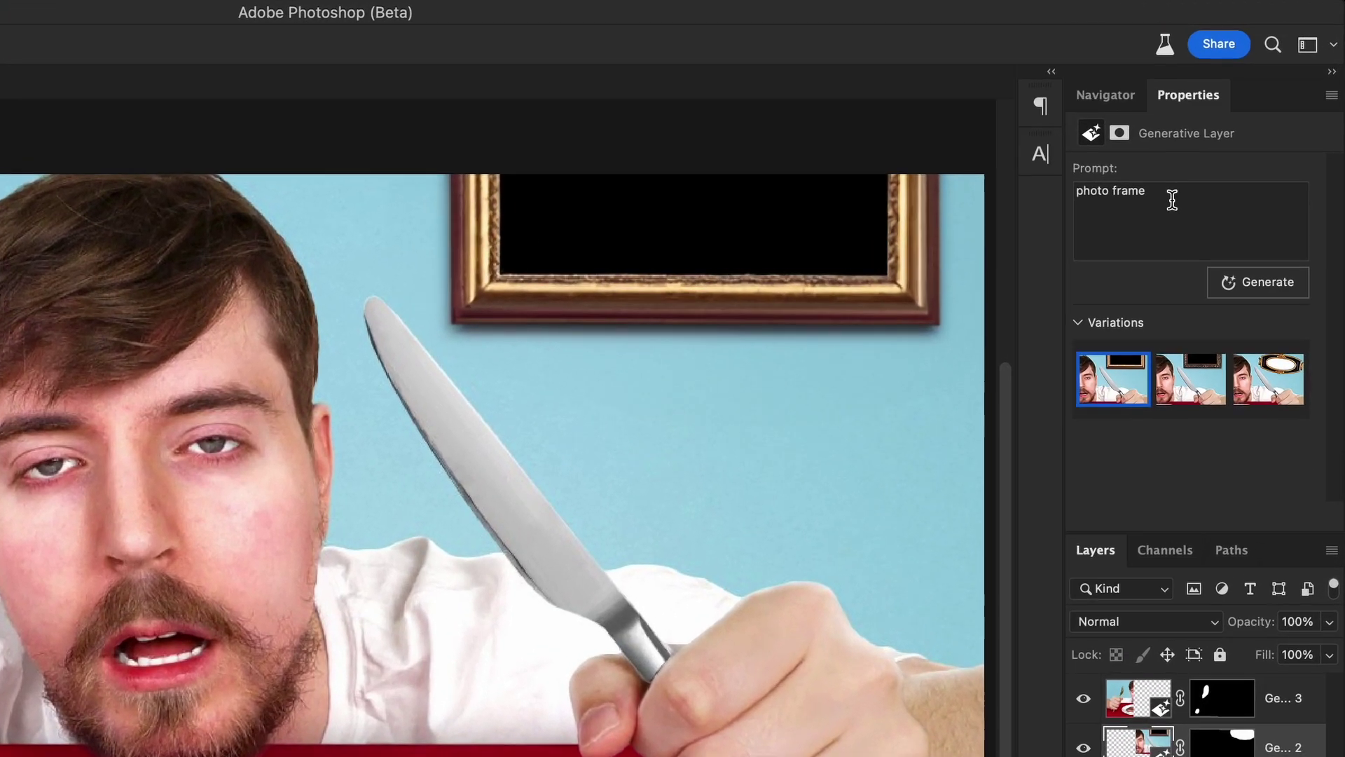
triple_click(1195, 133)
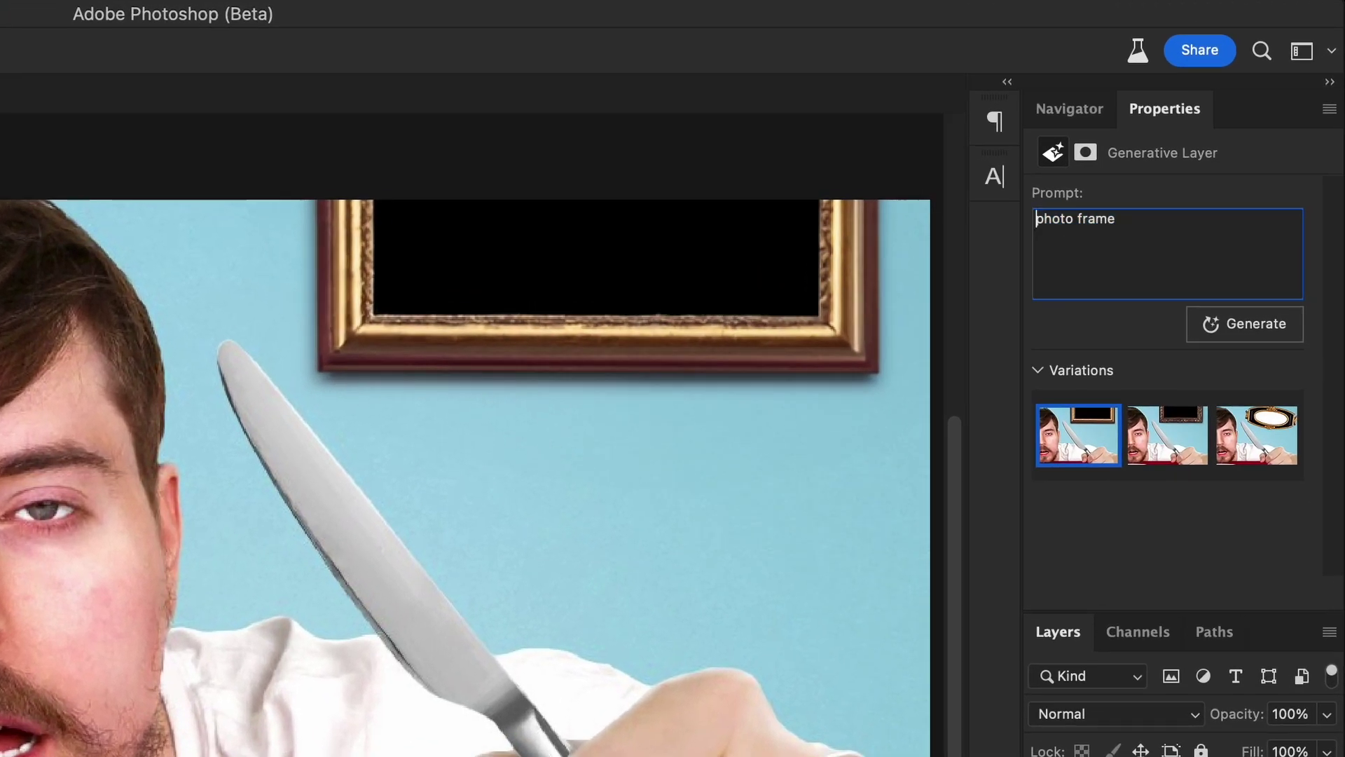
left_click(1230, 327)
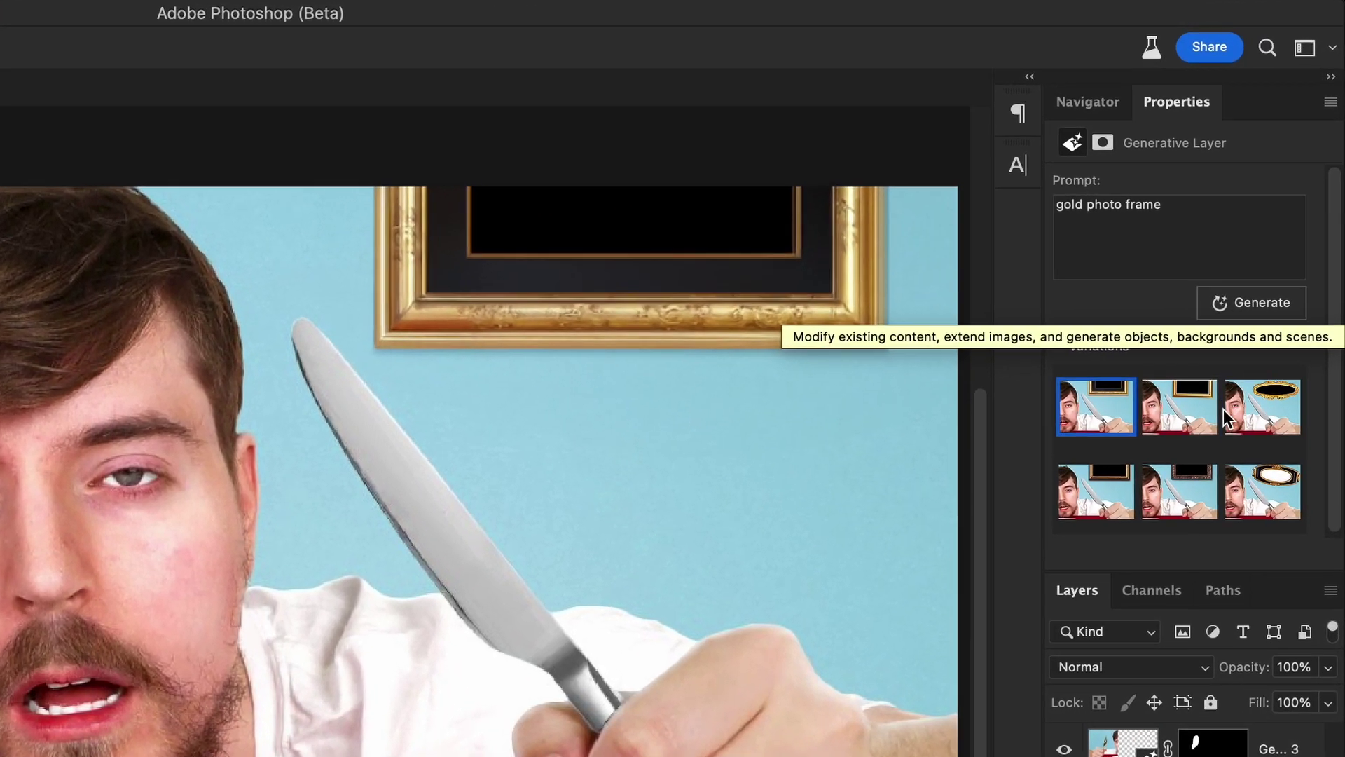
left_click(1242, 252)
left_click(1268, 459)
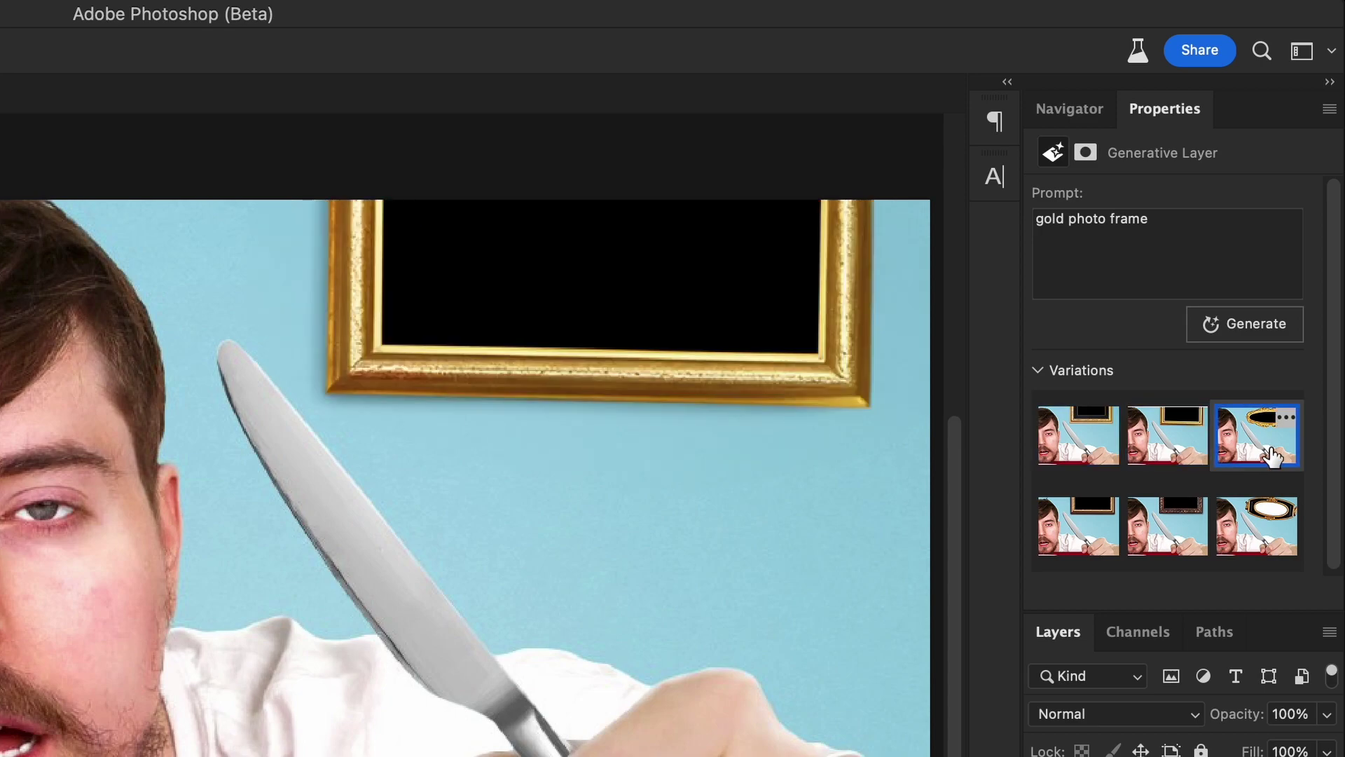
left_click(1164, 447)
- Generate a "glass of water" in a rectangular selection over the hand holding the fork, and keep the second variation
left_click_drag(122, 178, 374, 615)
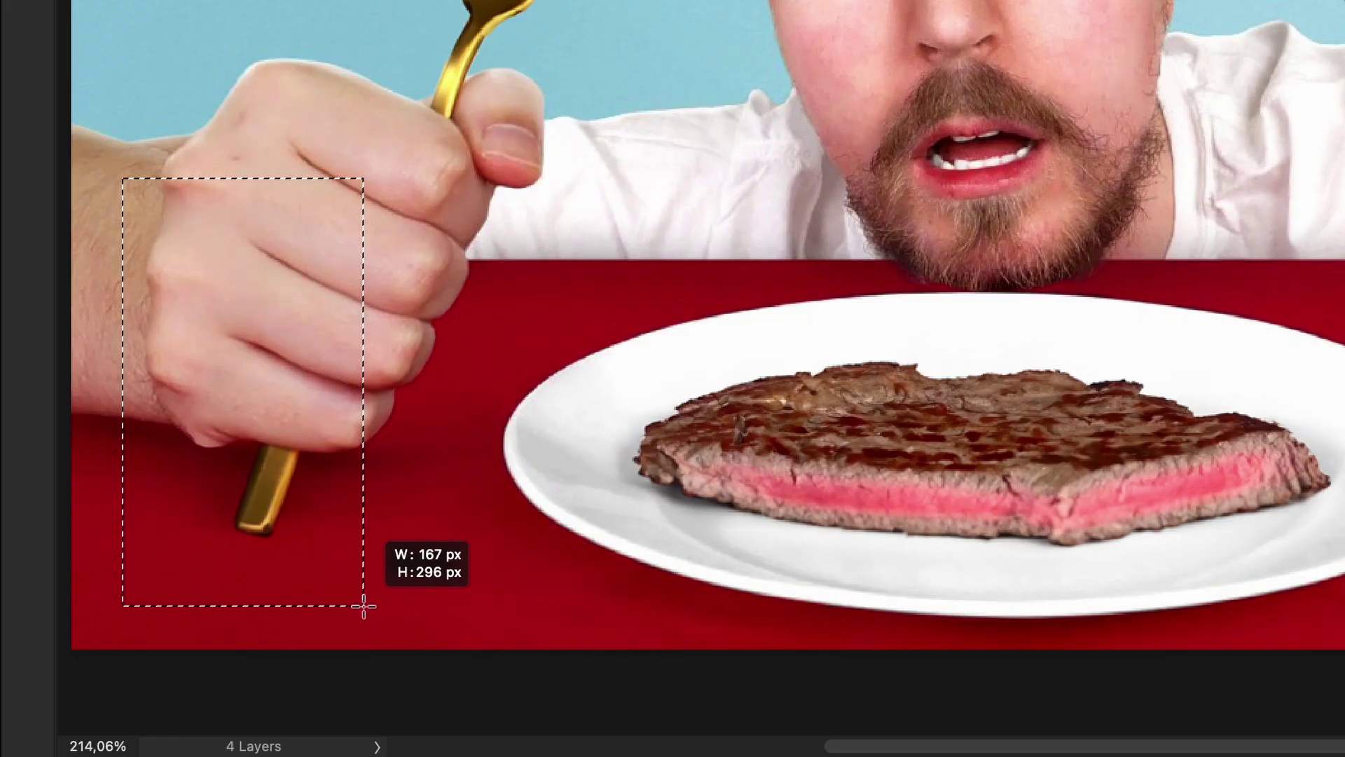
left_click(806, 686)
type("glass of water")
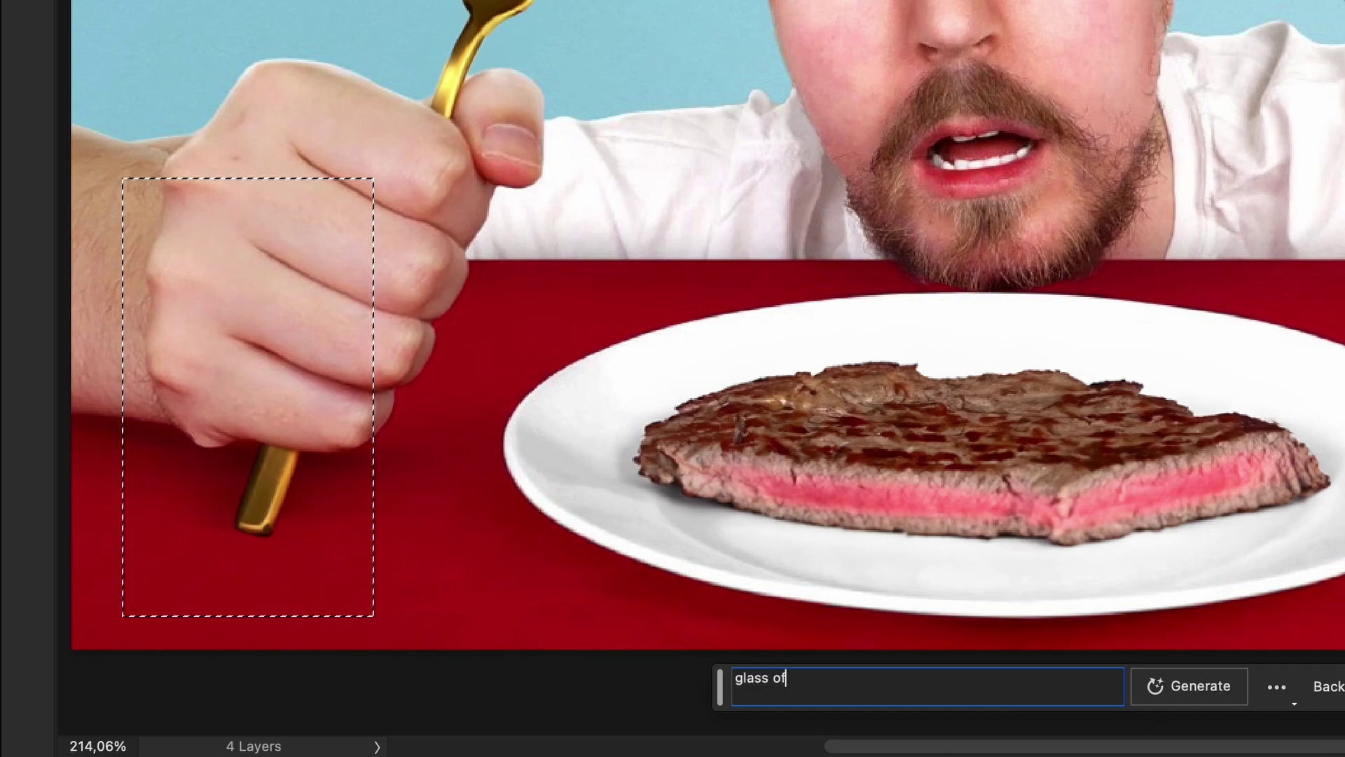
key("Return")
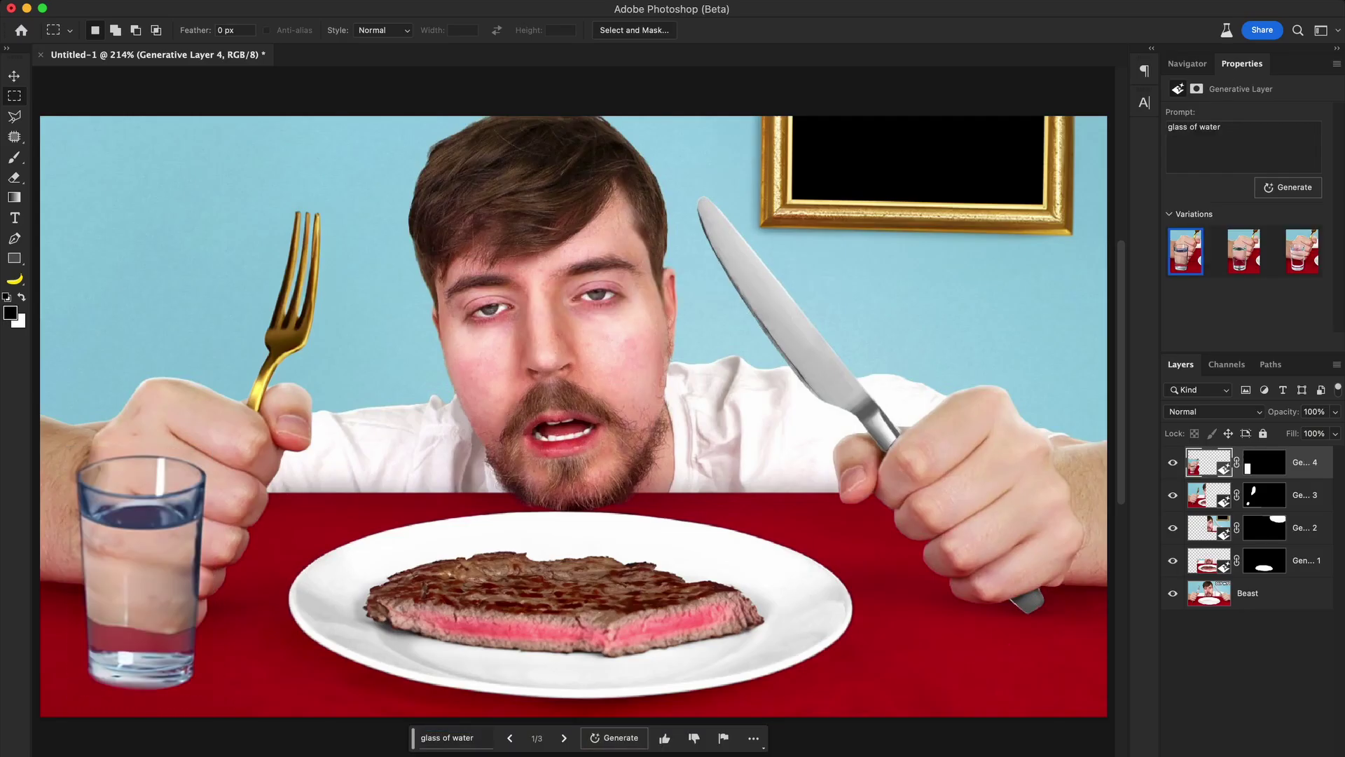
left_click(1247, 259)
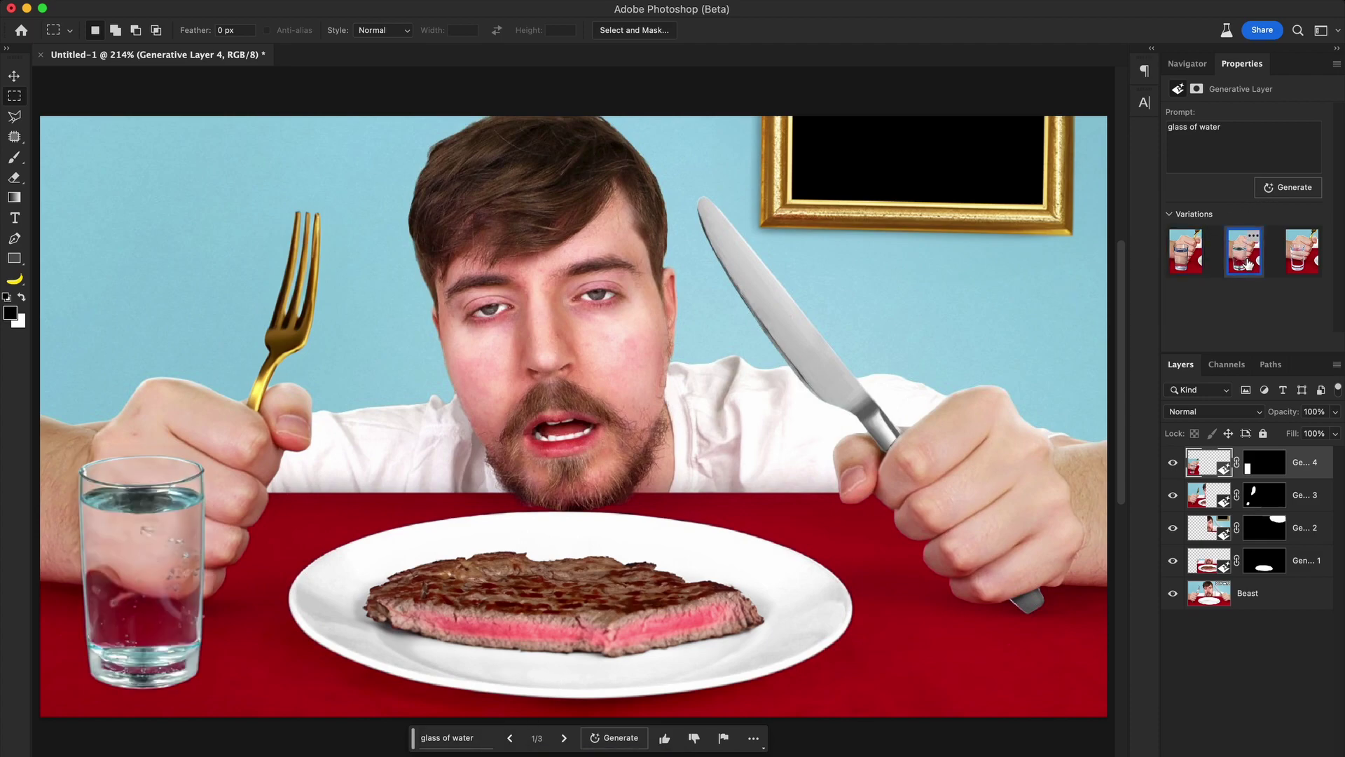
left_click(1299, 262)
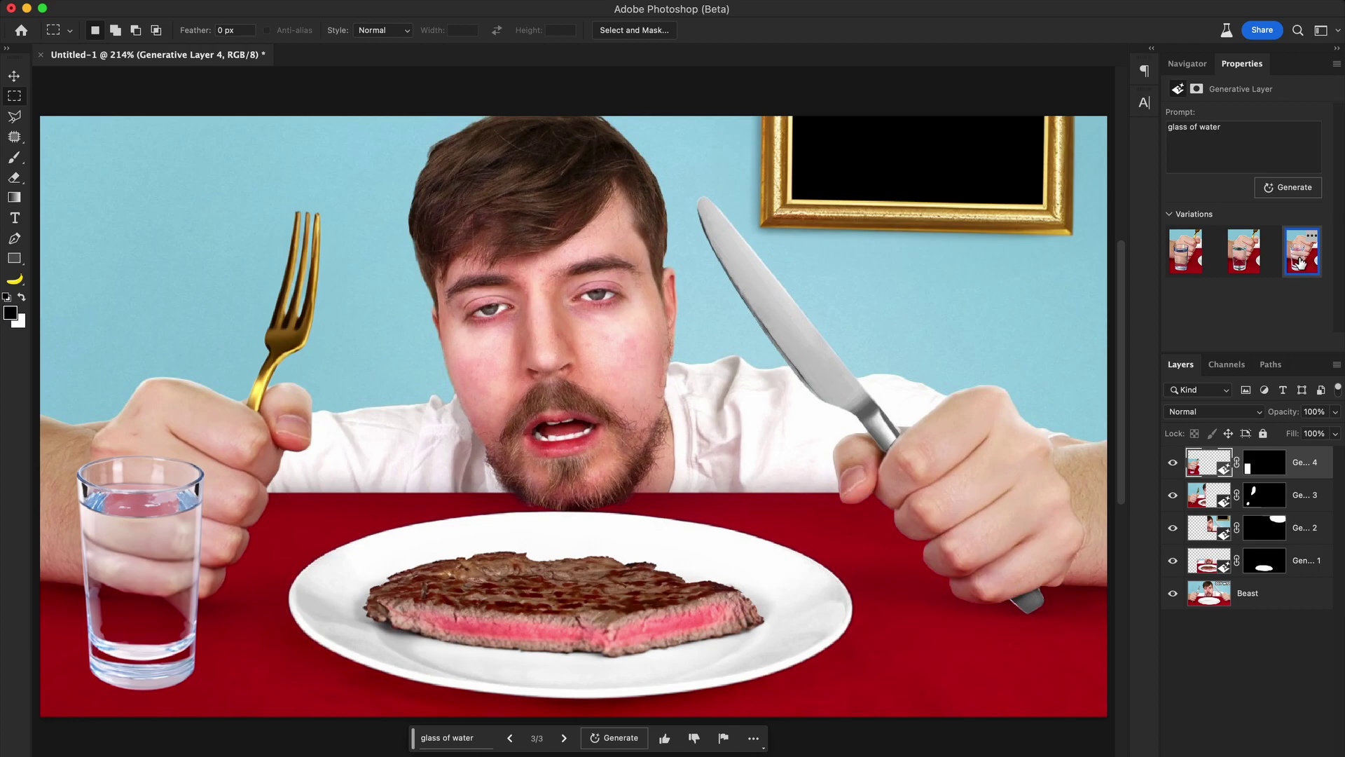
left_click(1245, 262)
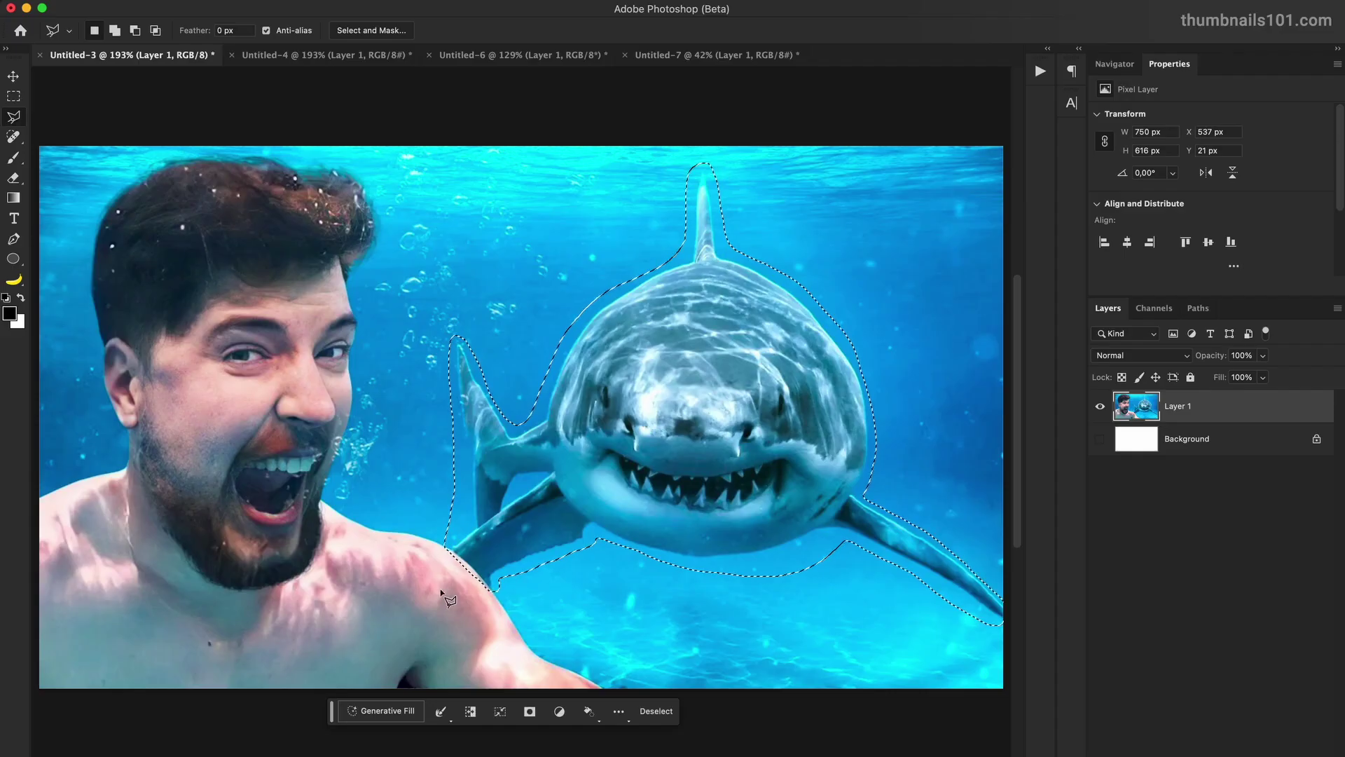
- Remove the outlined shark from the underwater image with a Generative Fill that has no prompt
left_click(385, 711)
left_click(608, 709)
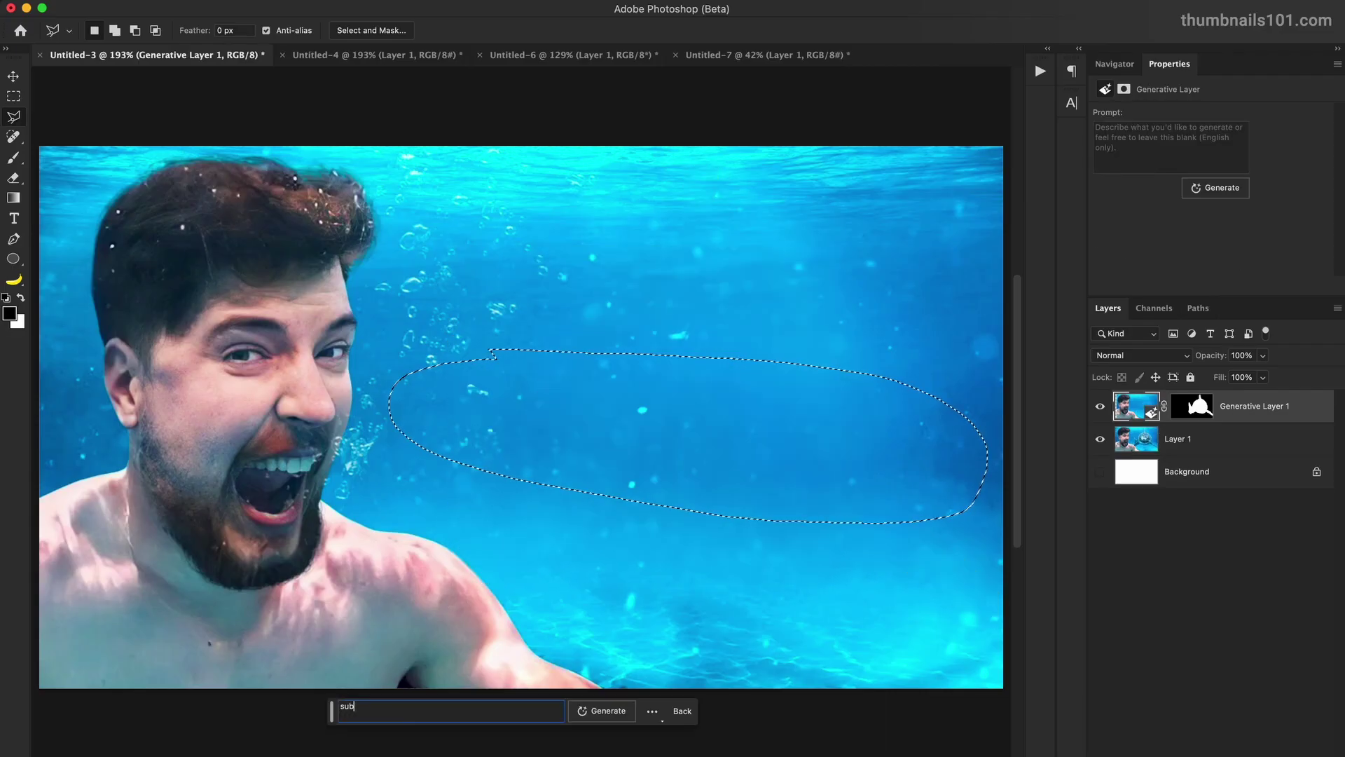
- Generate a "submarine" in the oval selection in the open water, generate more variations, and choose the third new one
type("marine")
key("Return")
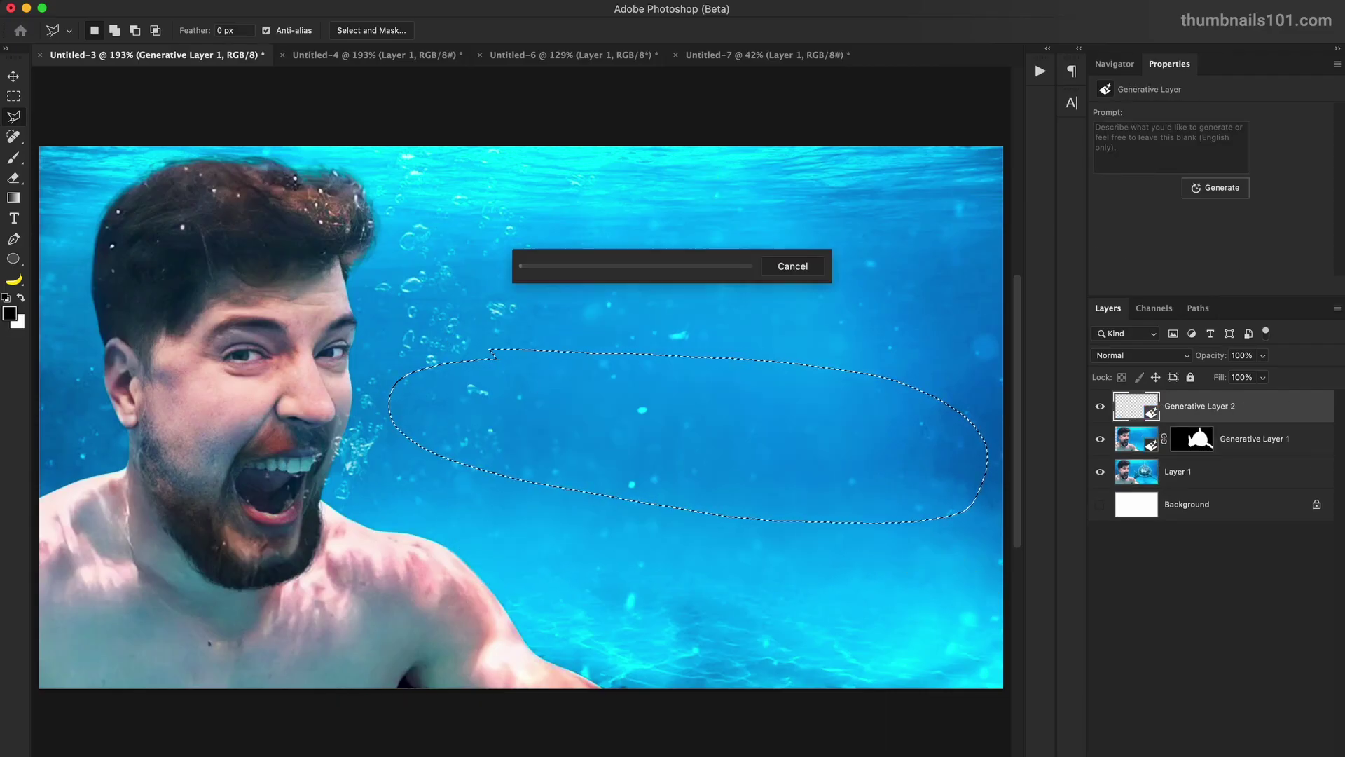
left_click(1159, 259)
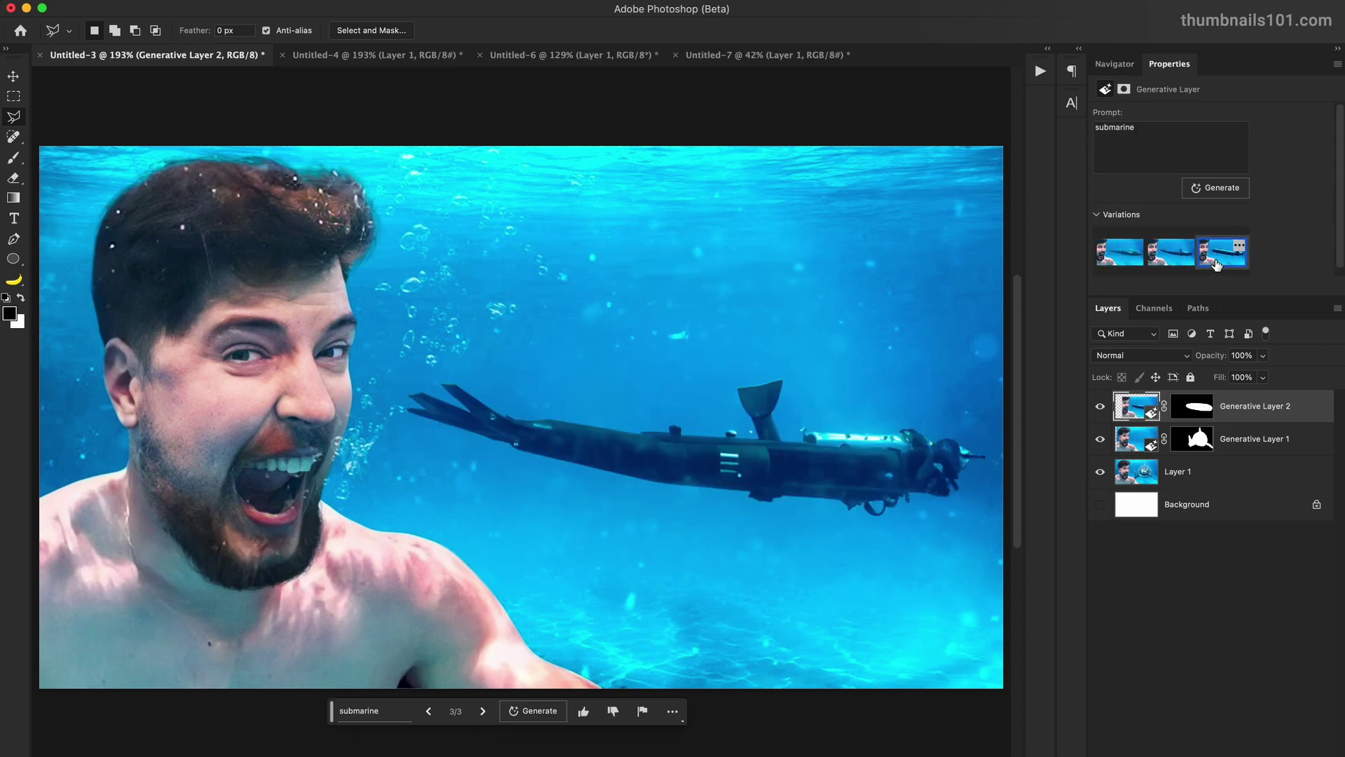
left_click(1213, 190)
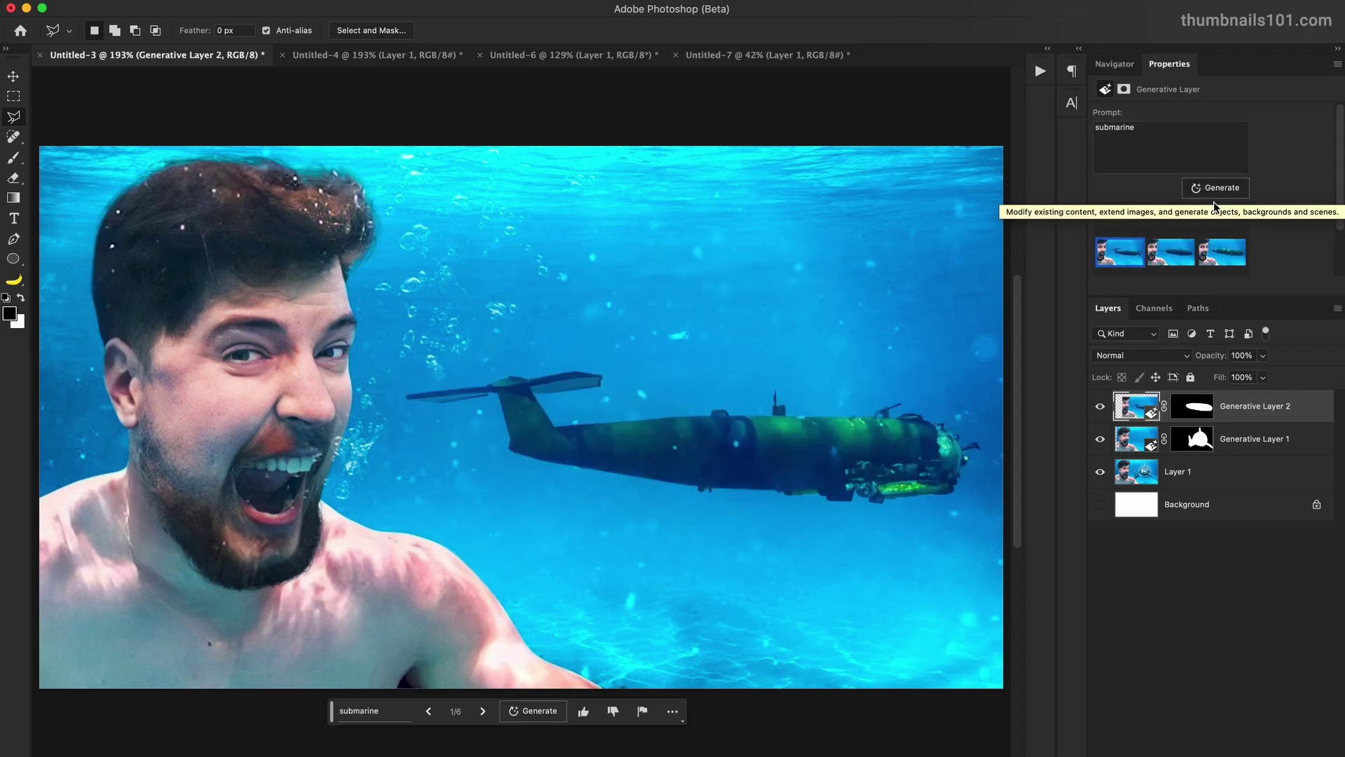
left_click(1171, 252)
left_click(1223, 252)
- Hide the submarine layer and generate a "turtle" in a large freehand selection beside the man
left_click(1100, 406)
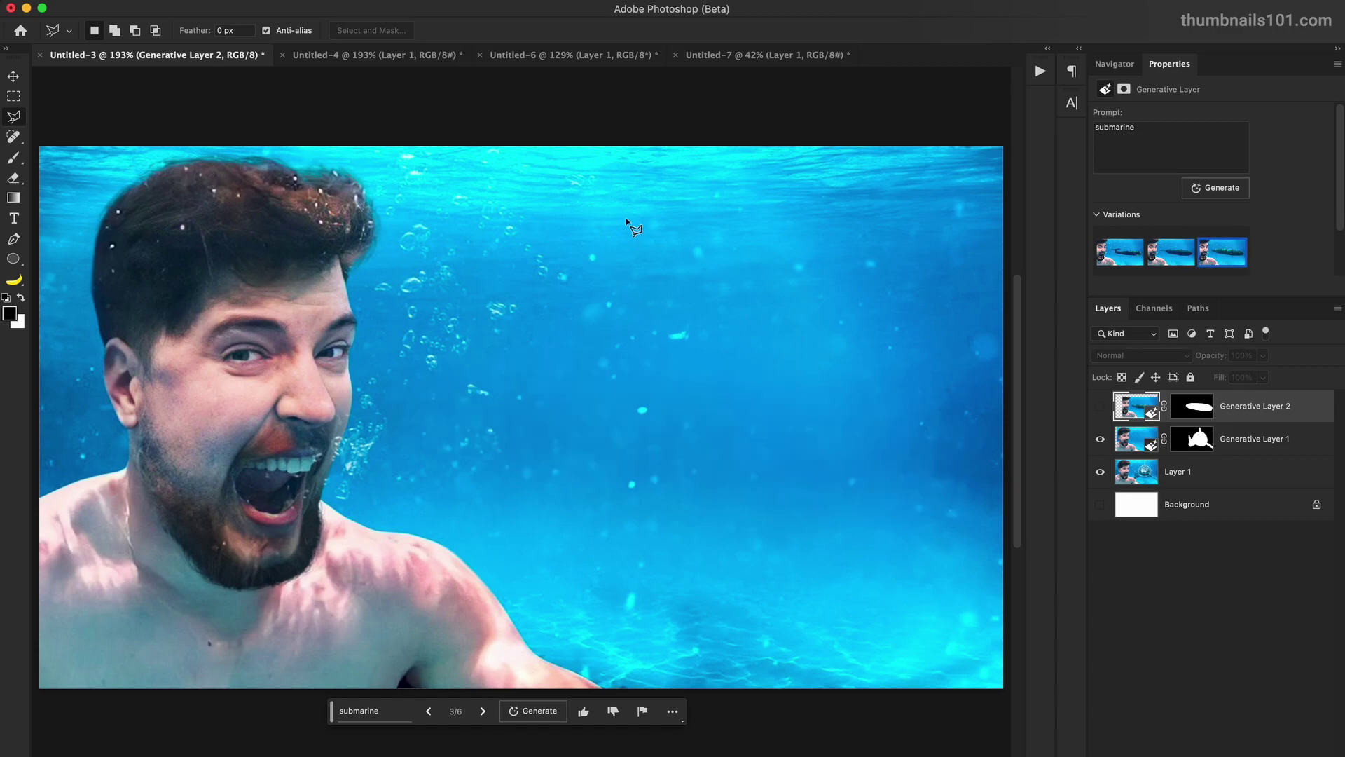
mouse_move(624, 217)
left_mouse_down()
mouse_move(458, 285)
mouse_move(565, 478)
left_mouse_up()
left_click_drag(725, 180, 536, 225)
left_click(378, 708)
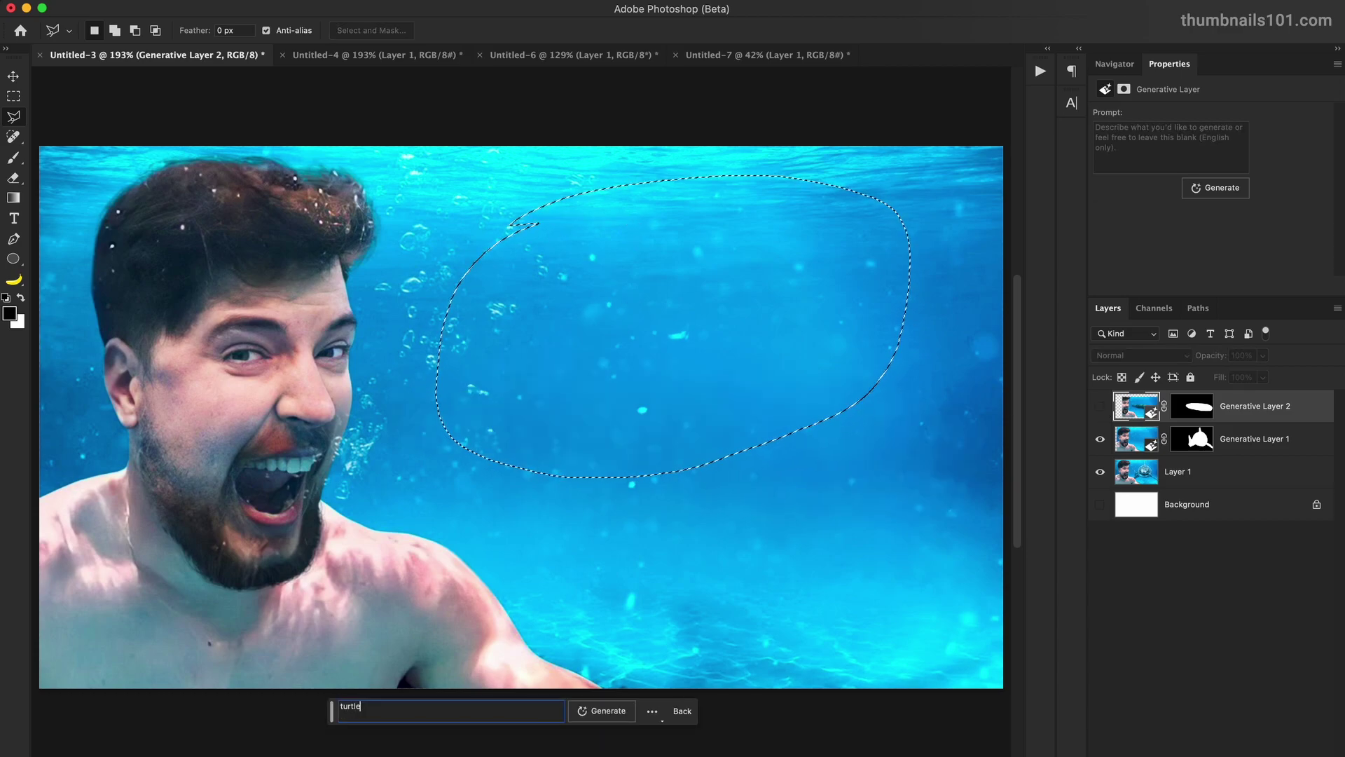
left_click(609, 708)
- Compare the turtle variations, generate another set with the same prompt, and choose the third new one
left_click(1170, 254)
left_click(1225, 255)
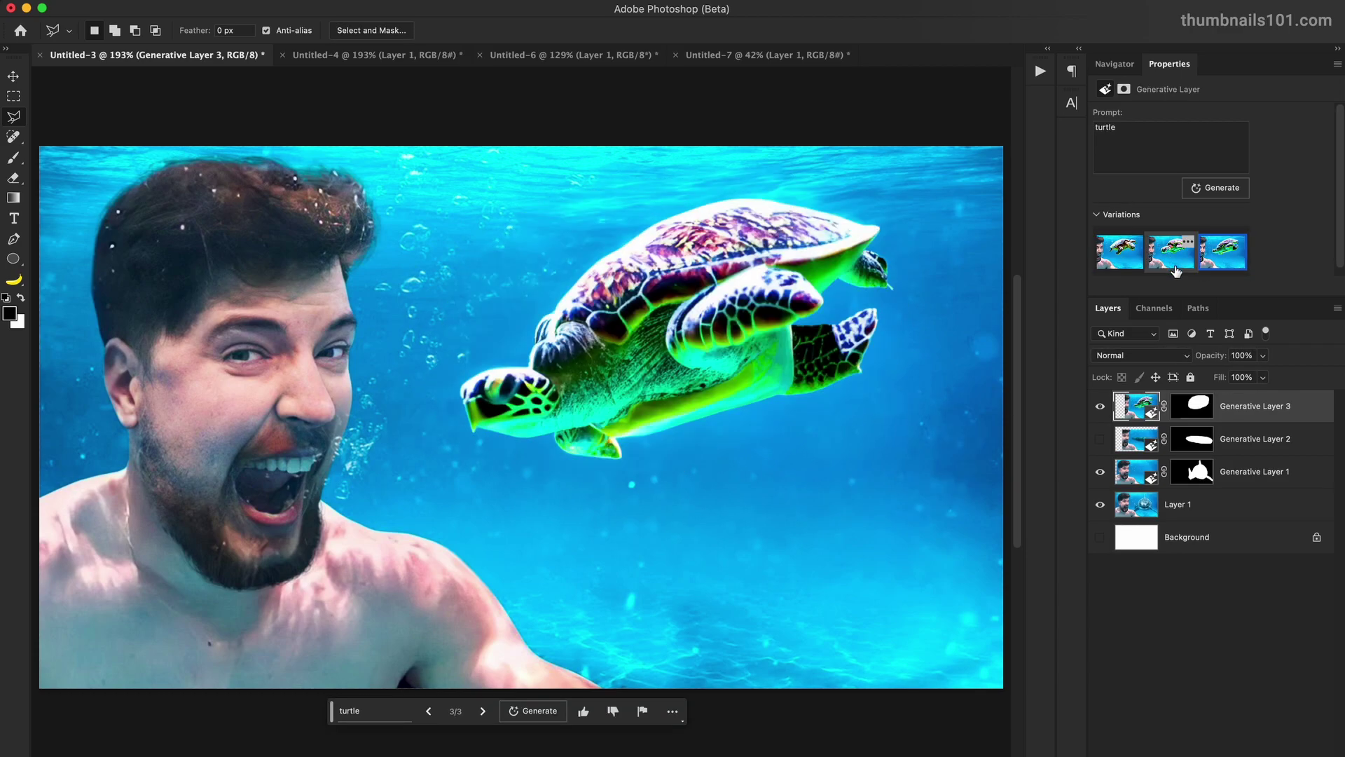
left_click(1121, 252)
left_click(1221, 190)
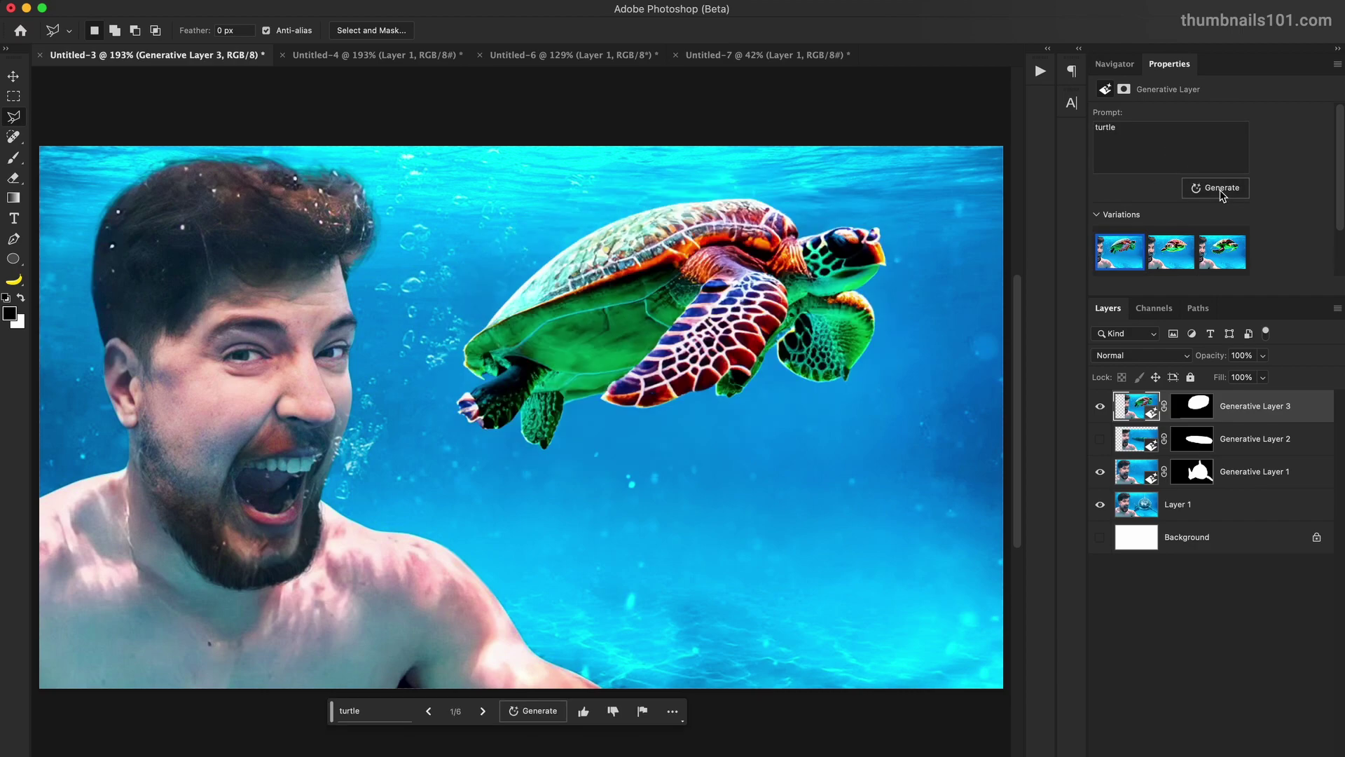
left_click(1187, 255)
left_click(1205, 263)
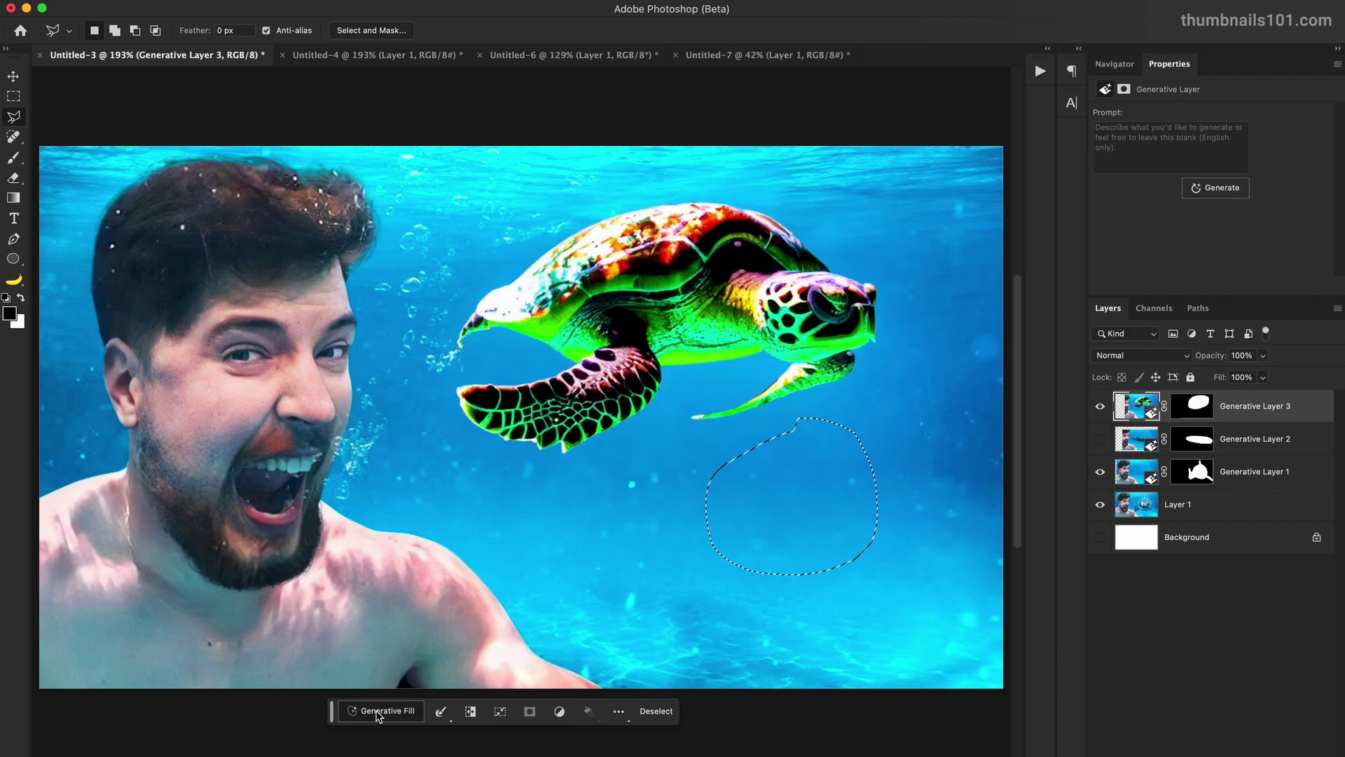
- Generate a "plastic bag" in the rounded selection below the turtle's head and compare its variations
left_click(383, 711)
type("plastic bag")
key("Return")
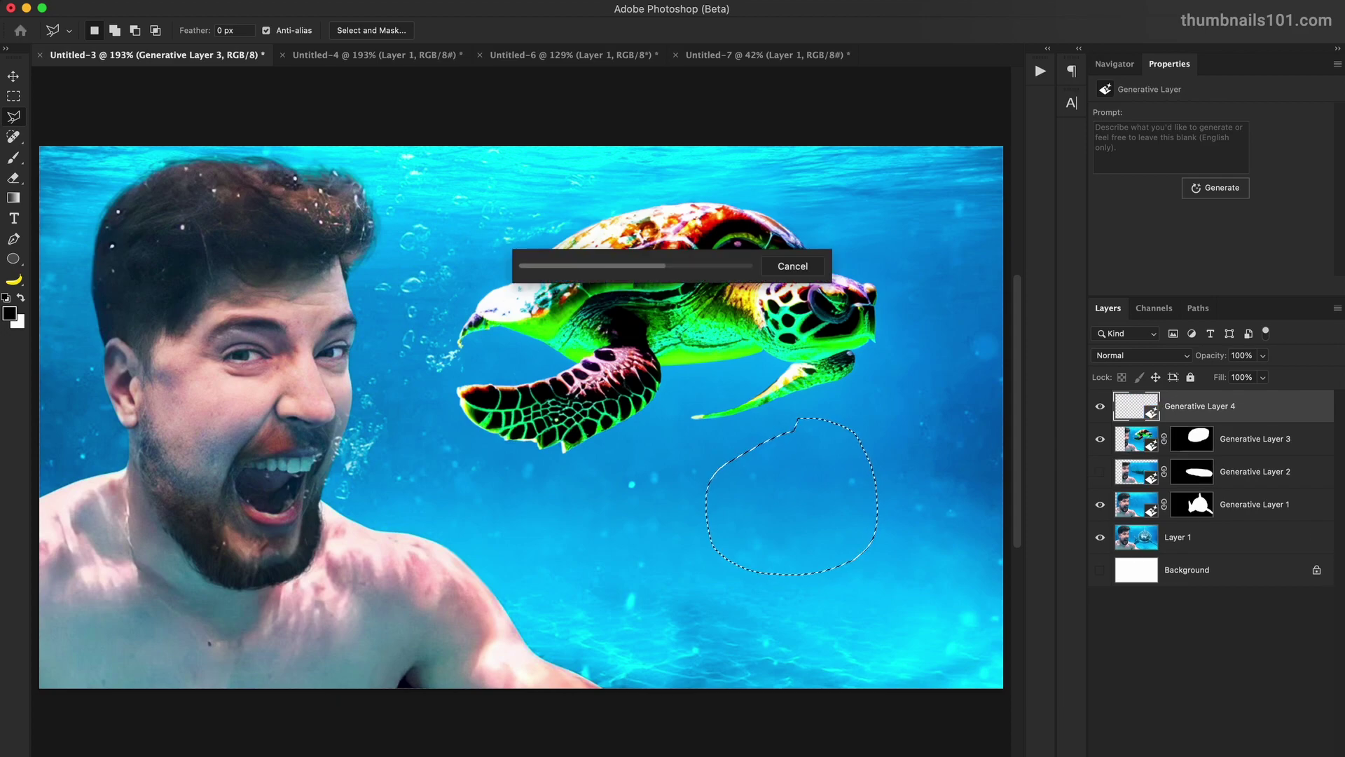
left_click(1169, 260)
left_click(1232, 262)
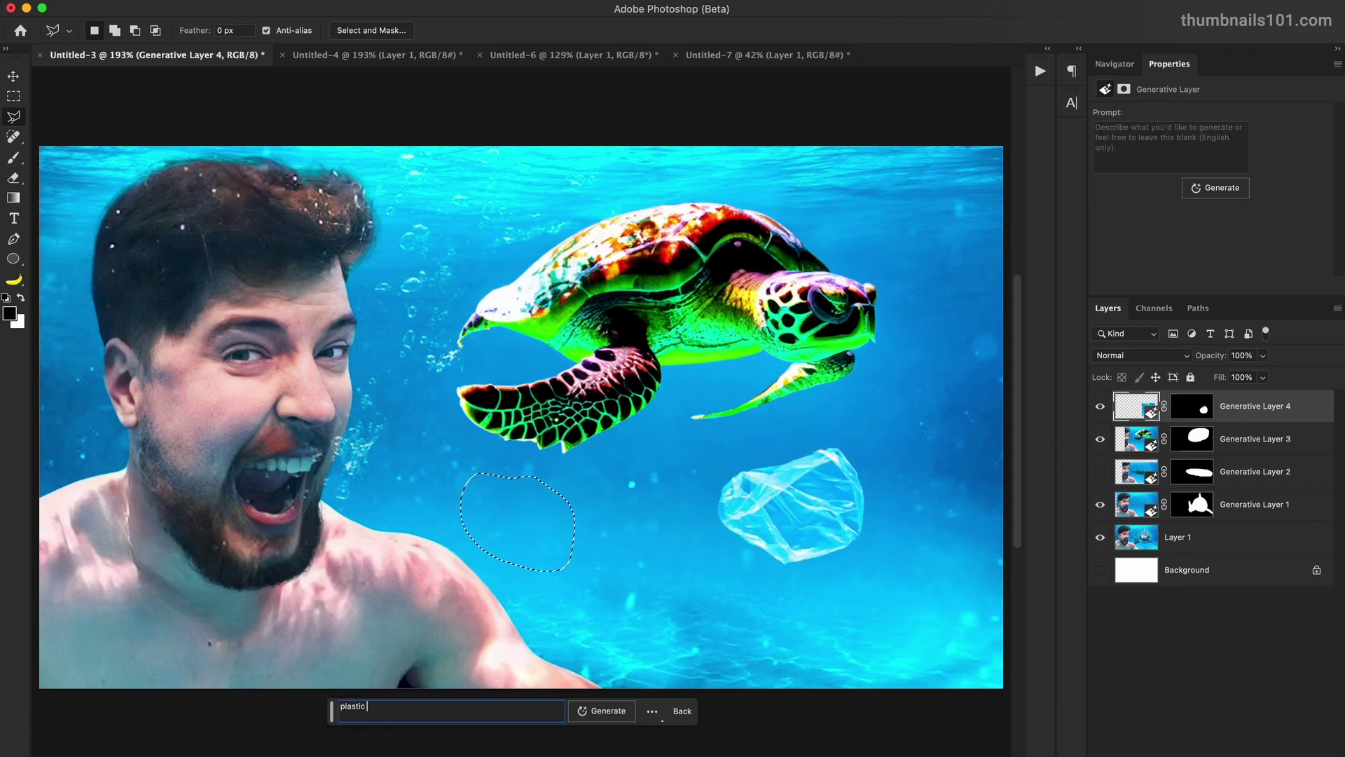
- Generate a second piece of plastic in the small selection below the turtle's large front flipper
left_click(602, 711)
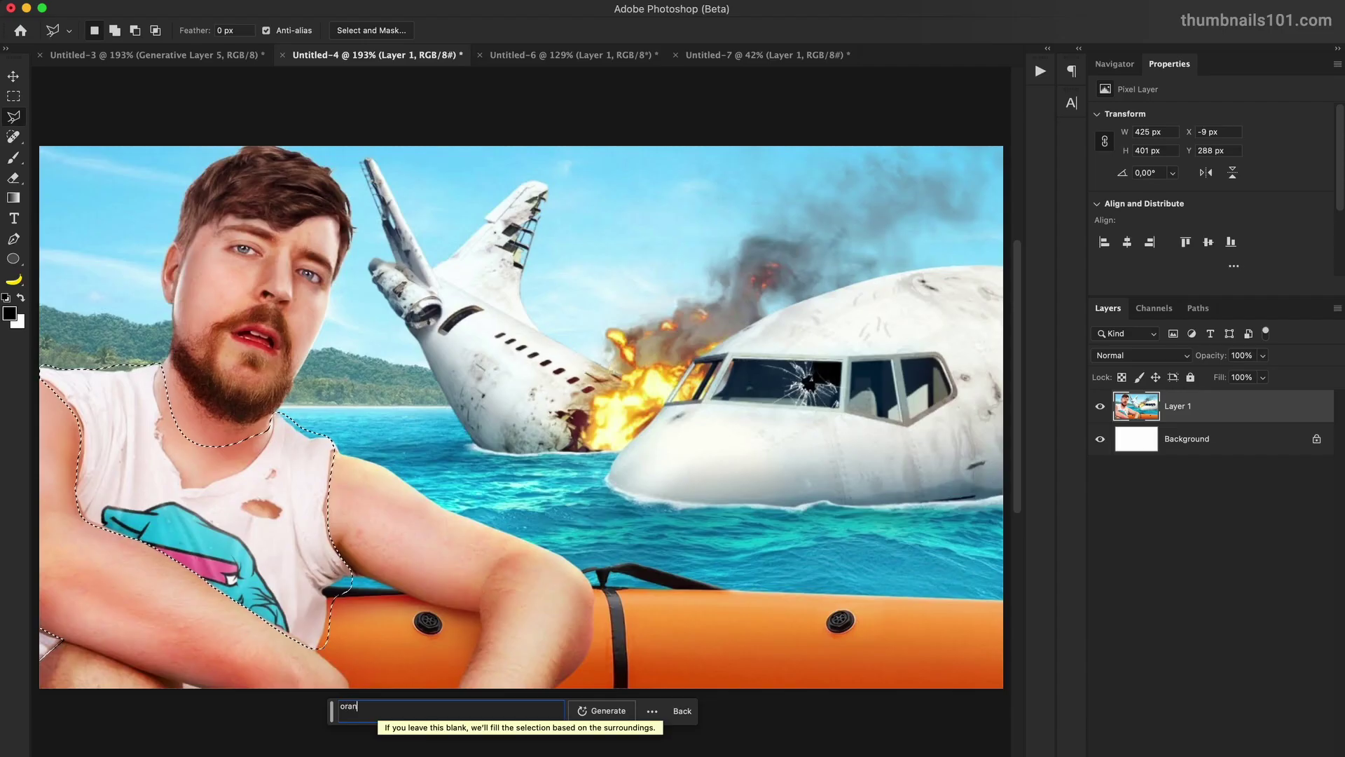
- Generate an "orange jumpsuit" in the selection around the man's shirt and compare its variations
type("orange jumpsuit")
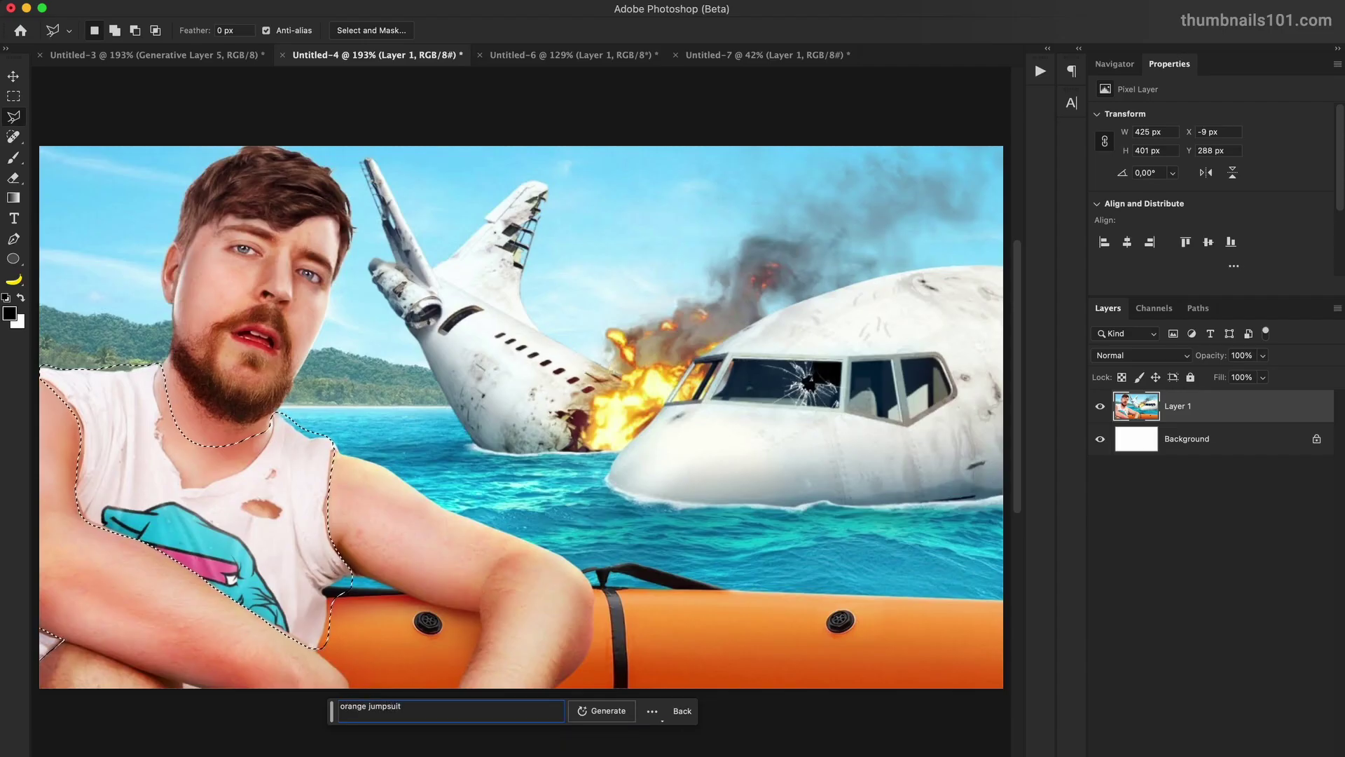
key("Return")
left_click(1194, 263)
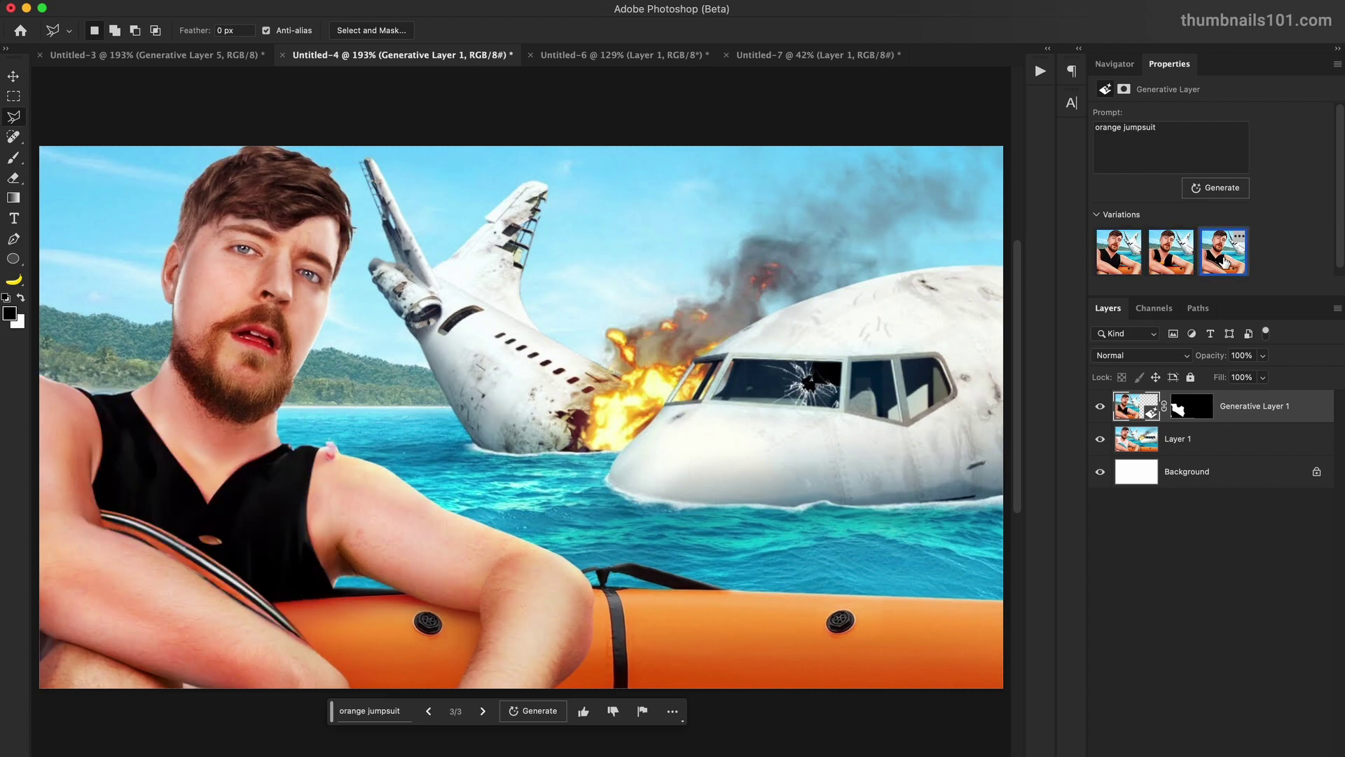
left_click(1111, 260)
left_click(1221, 254)
- Generate another set of orange jumpsuit variations, compare them and choose the third one
left_click(1220, 190)
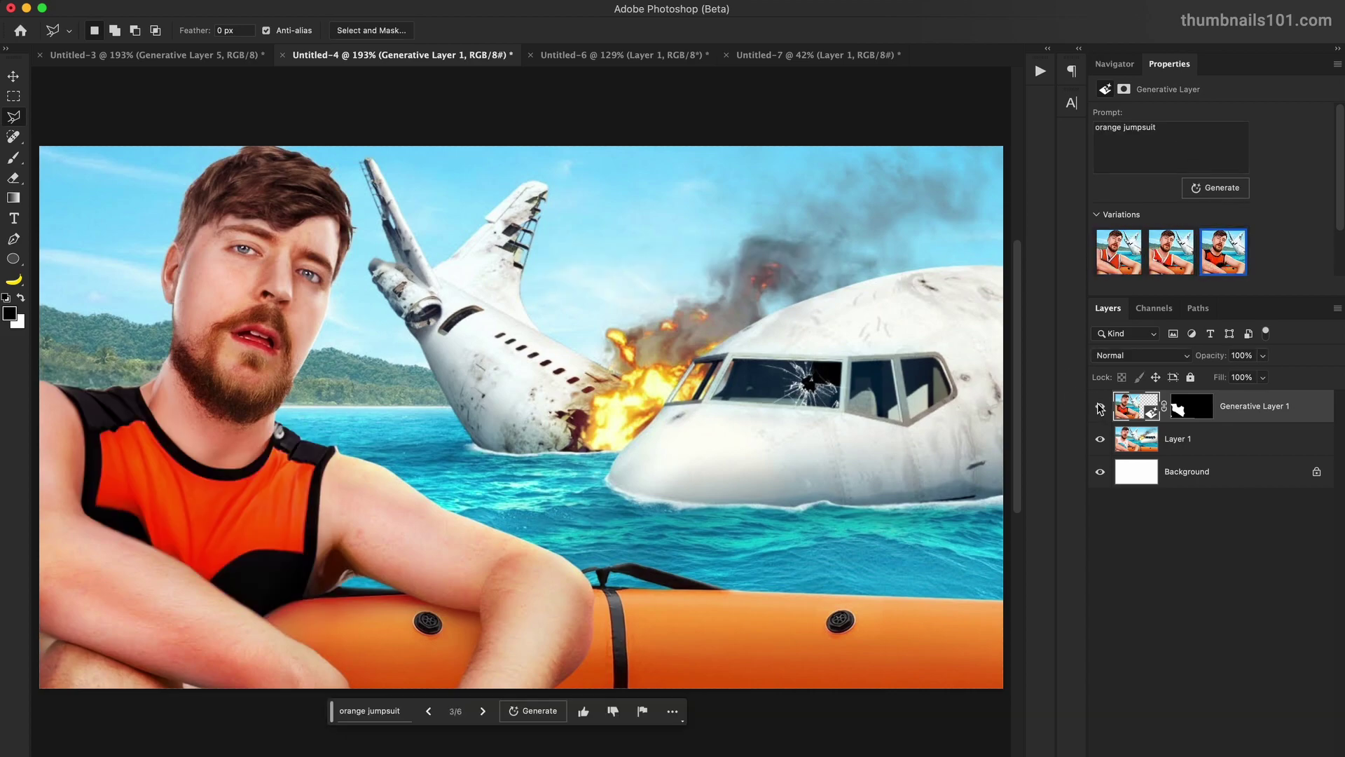
left_click(1171, 258)
left_click(1121, 265)
left_click(1222, 260)
- Generate a "seagull" in a tall freehand selection above the man's shoulder beside his head, and request another set of variations
left_click_drag(75, 387, 107, 393)
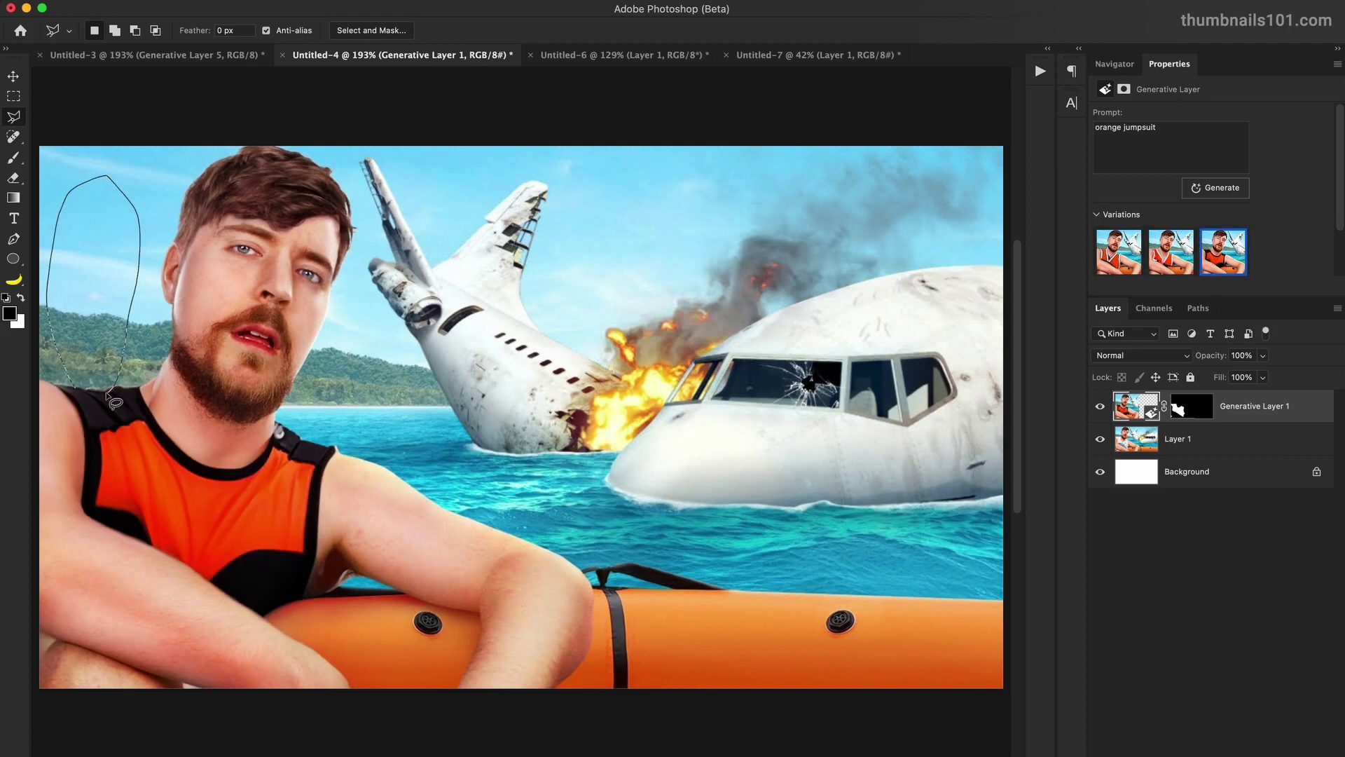
left_click(379, 711)
type("seagull")
left_click(595, 711)
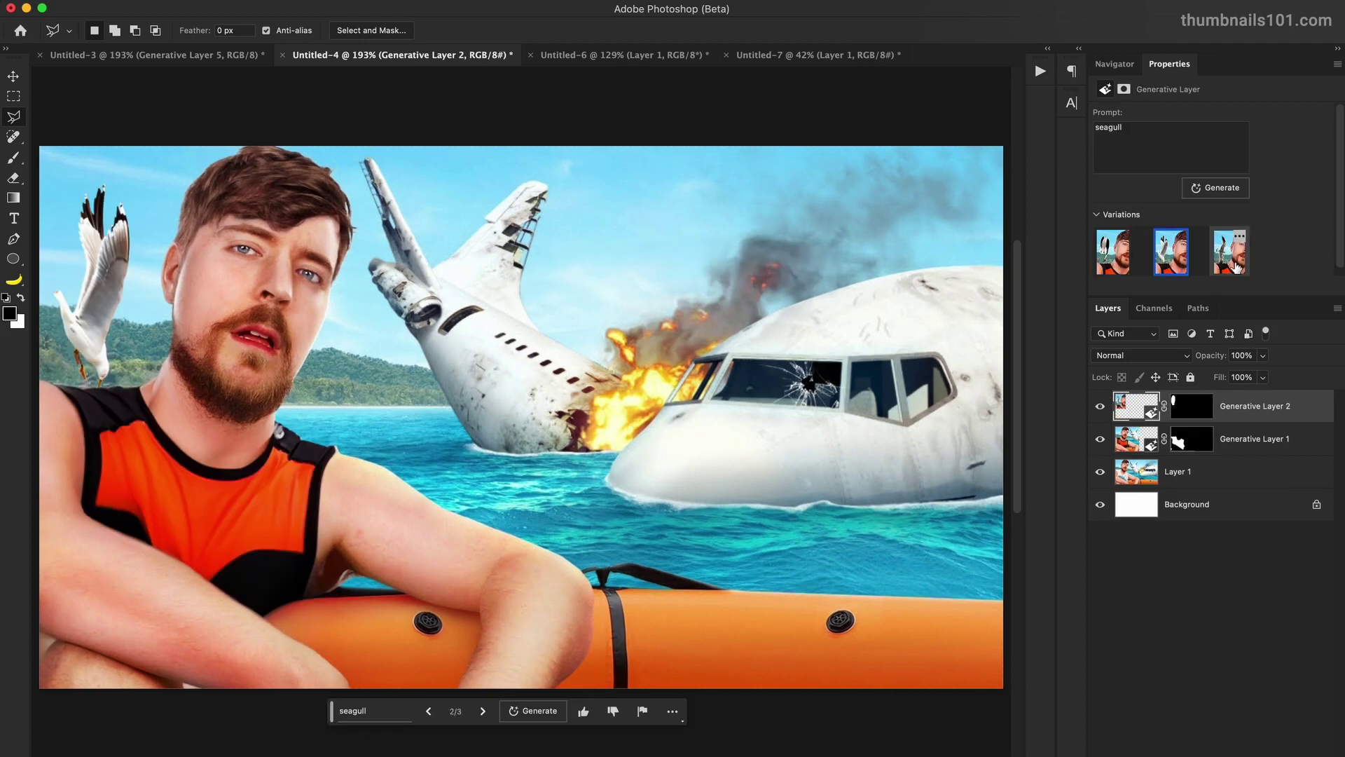
left_click(1236, 266)
left_click(1217, 188)
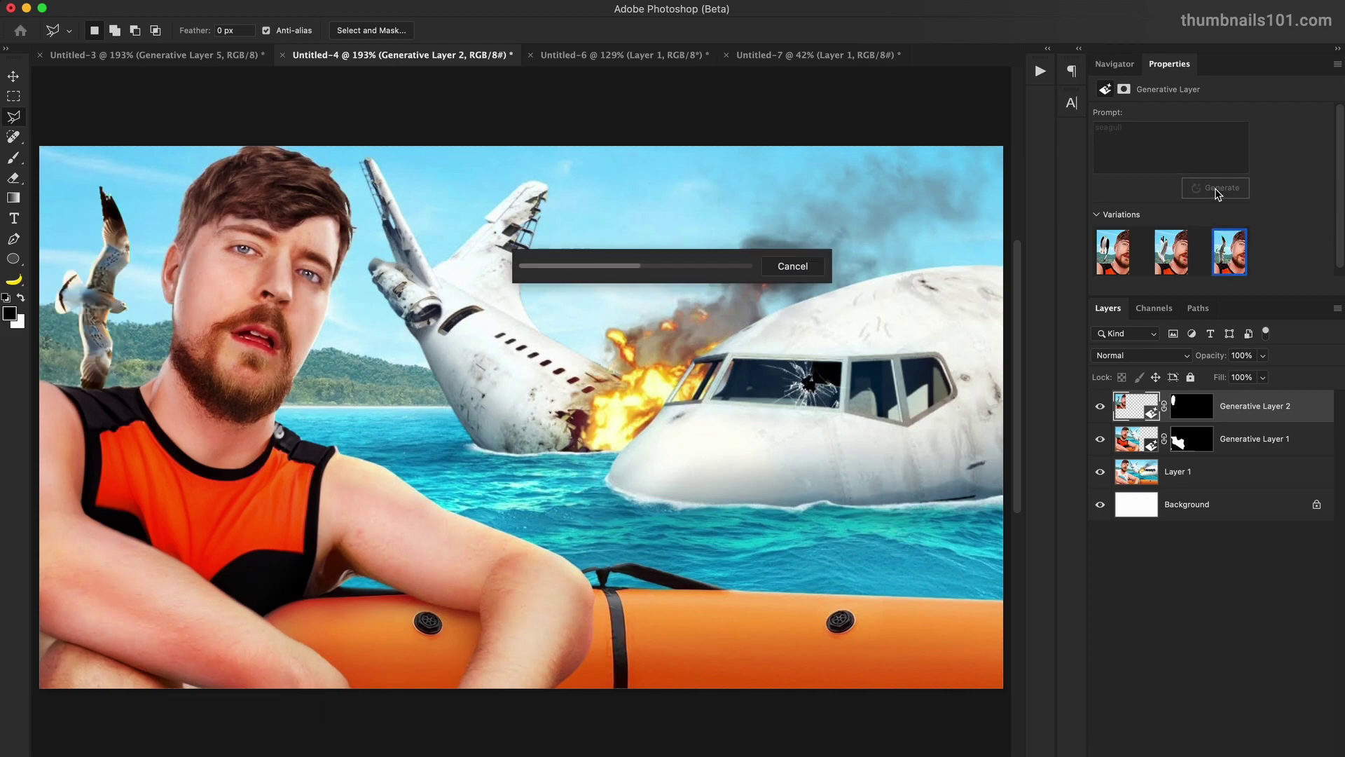
- Generate a second seagull in an oval freehand selection reaching from the plane's nose down to the raft's edge
left_click_drag(802, 461, 787, 618)
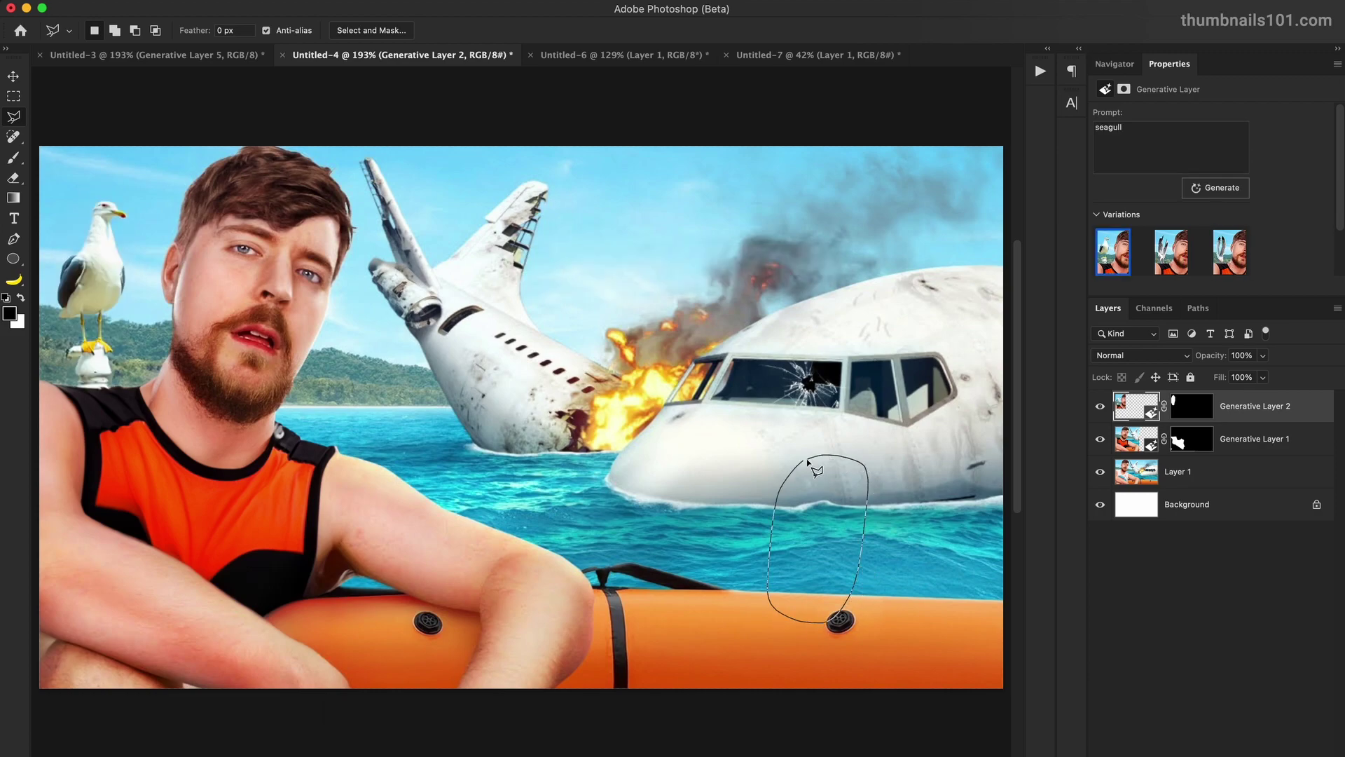
left_click_drag(816, 469, 809, 462)
left_click(381, 710)
type("seagull")
key("Return")
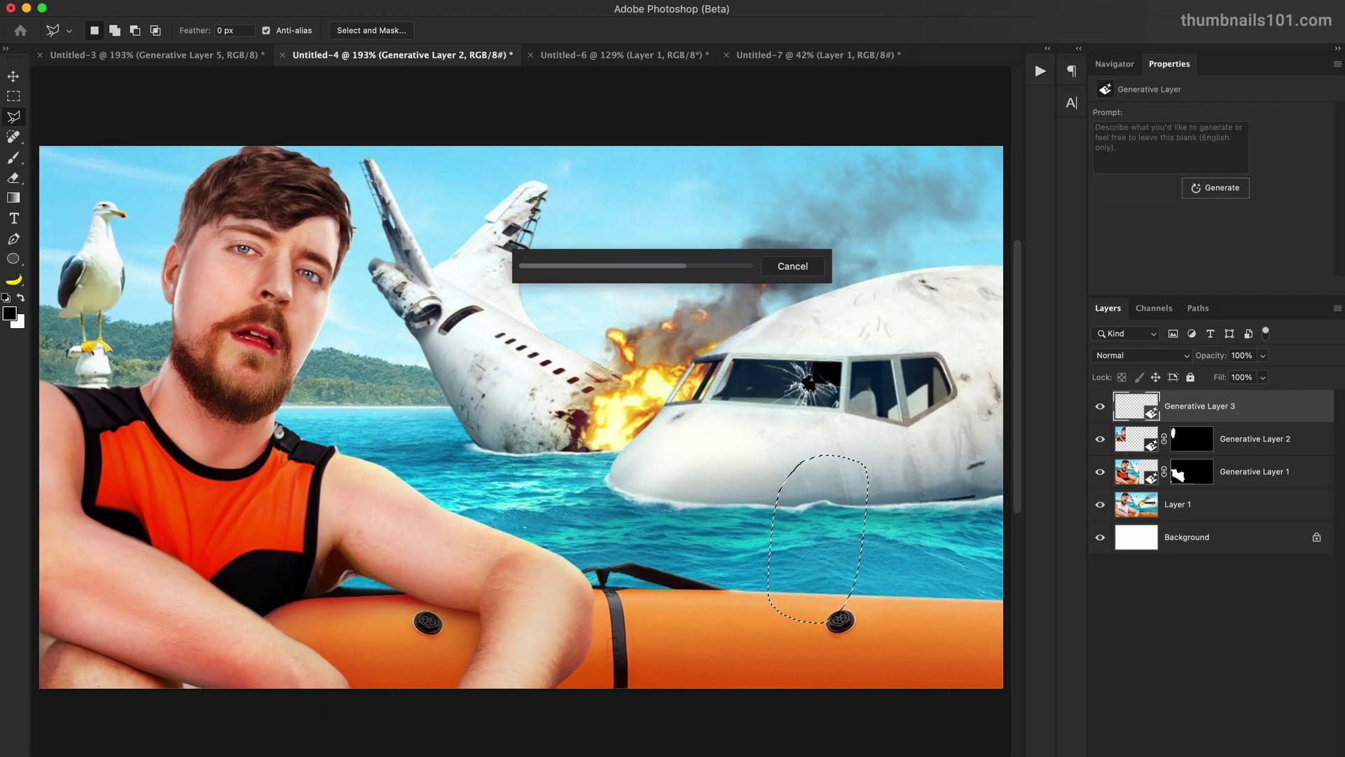
- Generate a "boat" in a small freehand selection on the sea near the horizon, and generate another set of variations
scroll(348, 399, "up", 5)
mouse_move(340, 406)
left_mouse_down()
mouse_move(516, 415)
mouse_move(407, 397)
left_mouse_up()
left_click(382, 710)
type("boat")
key("Return")
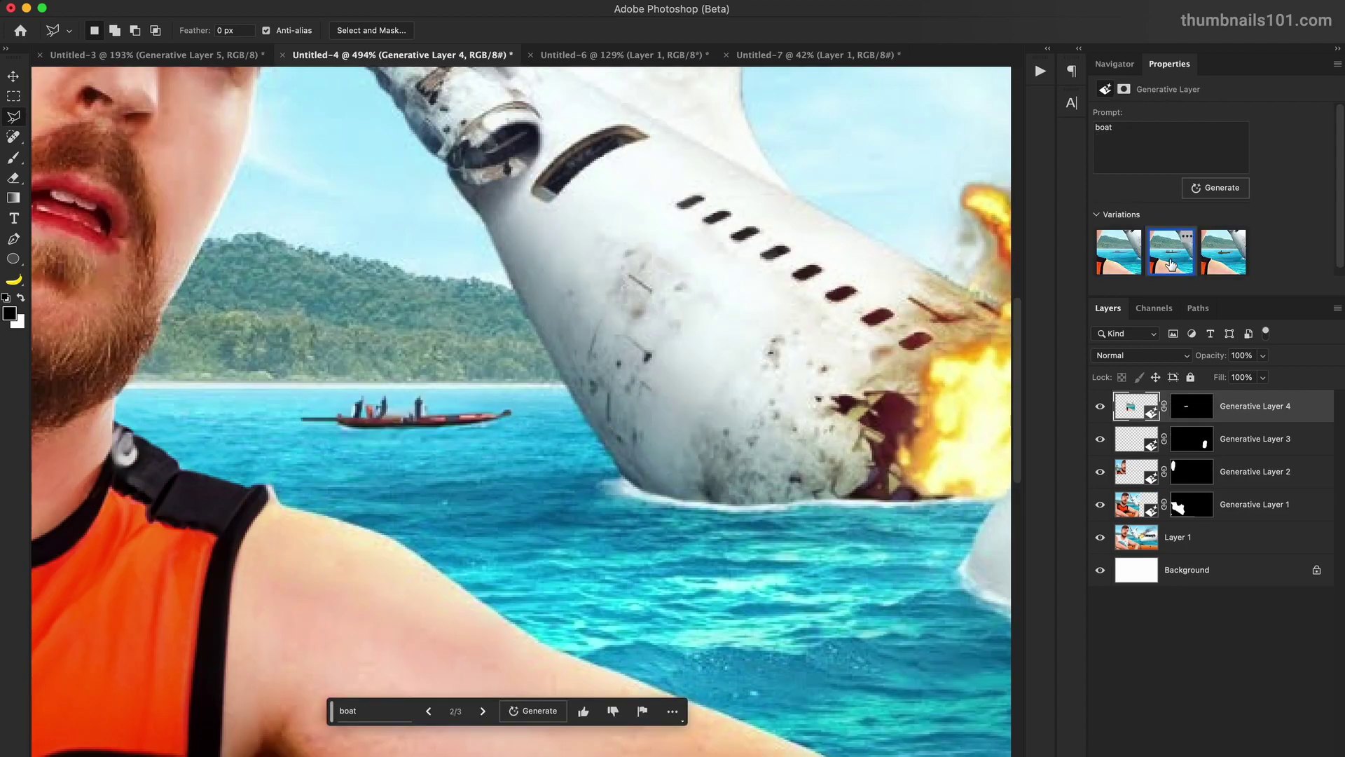
left_click(1200, 189)
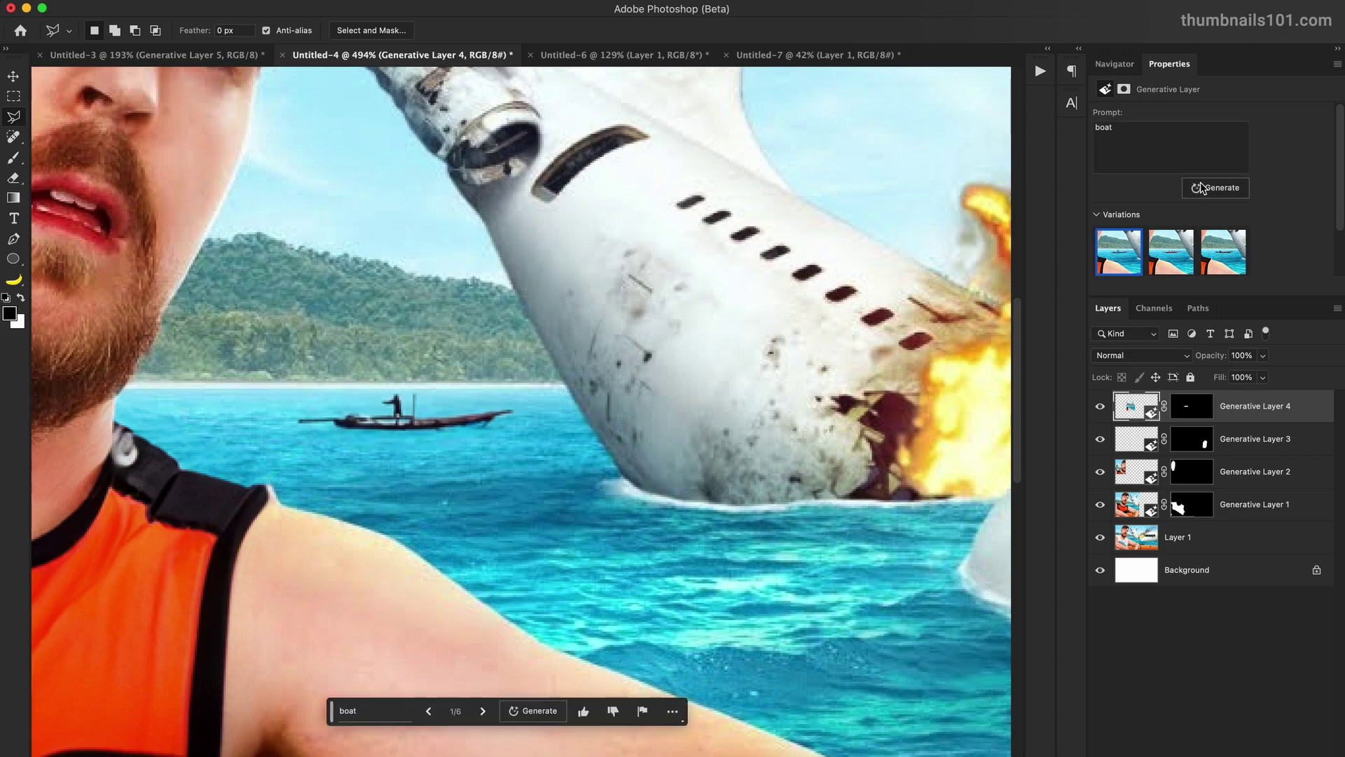
key("super+0")
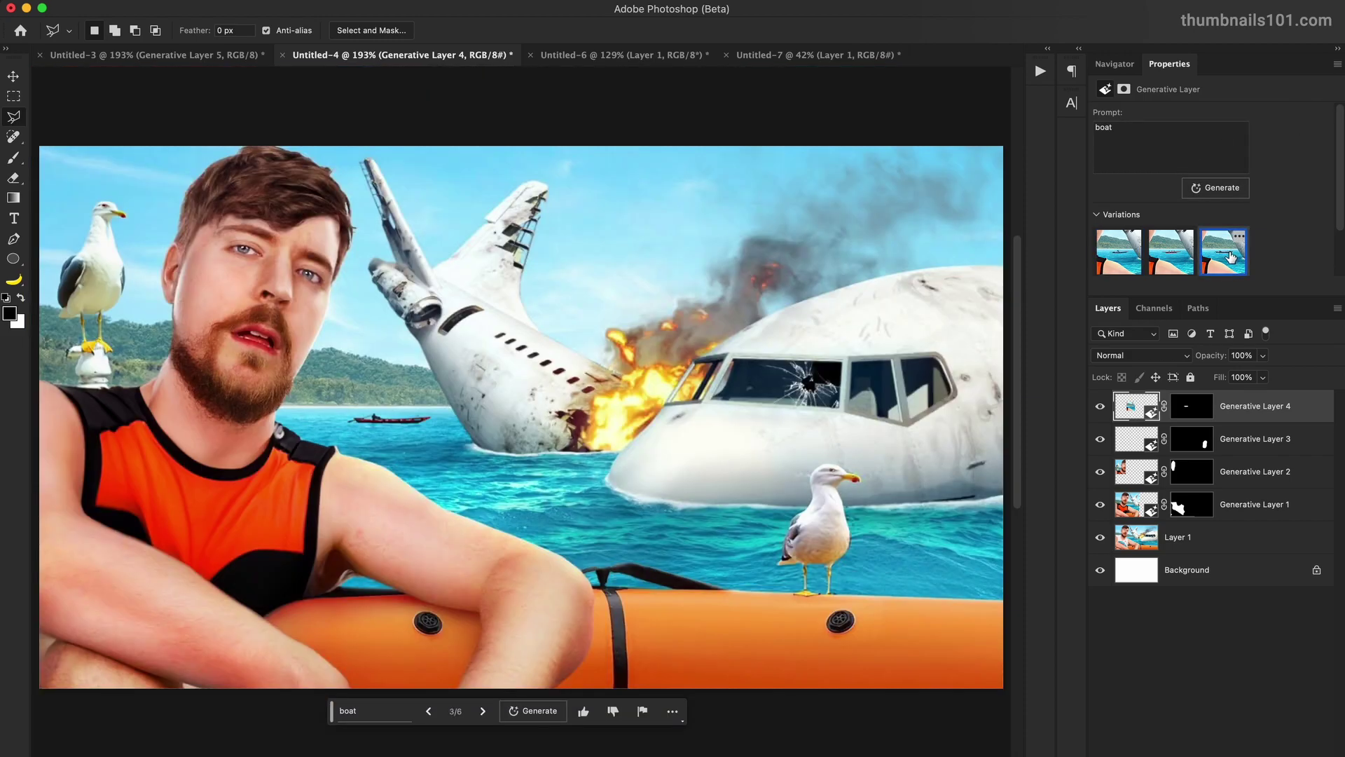
- Generate a "t-rex" in a rounded freehand selection on the forested hills above the boat and choose the third variation
scroll(322, 370, "up", 5)
mouse_move(370, 330)
left_mouse_down()
mouse_move(325, 357)
mouse_move(294, 452)
left_mouse_up()
left_click_drag(396, 329, 369, 330)
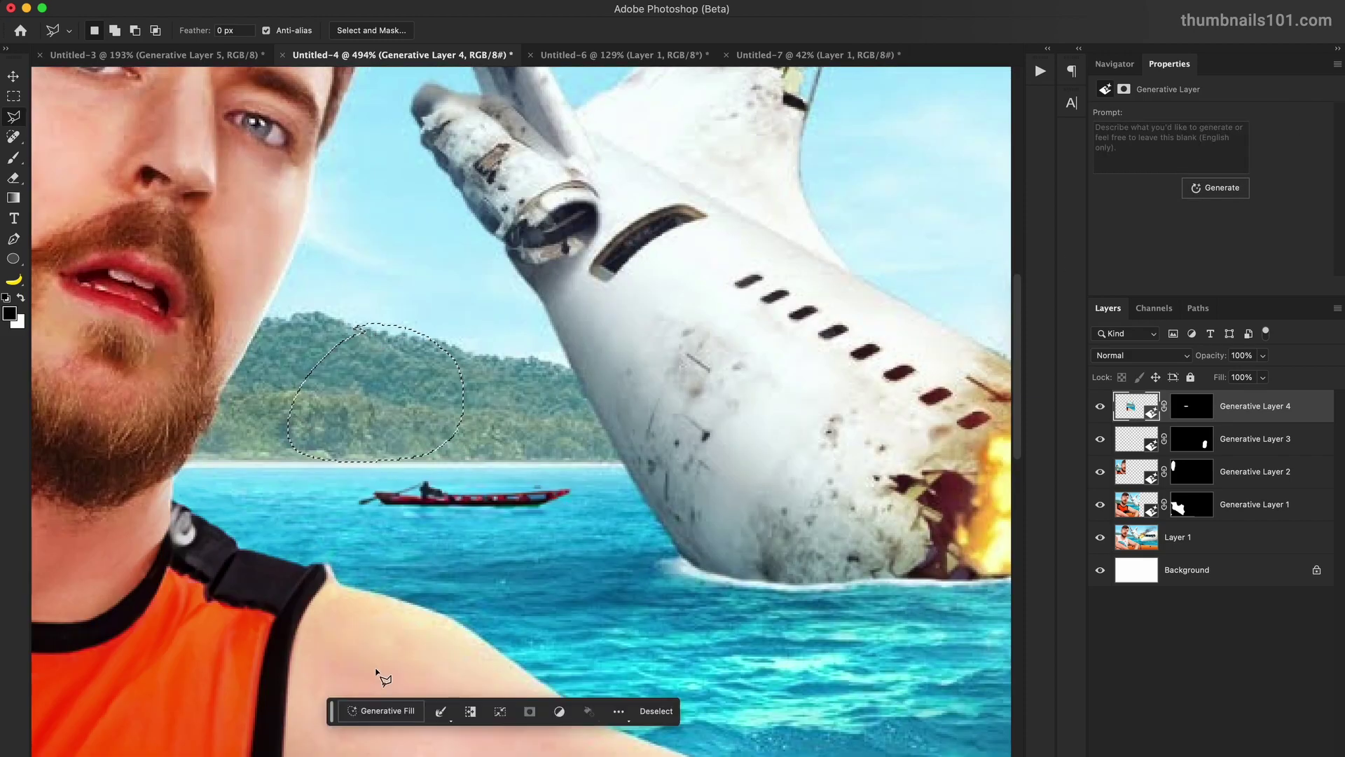
left_click(382, 711)
type("t-rex")
left_click(601, 711)
left_click(1170, 252)
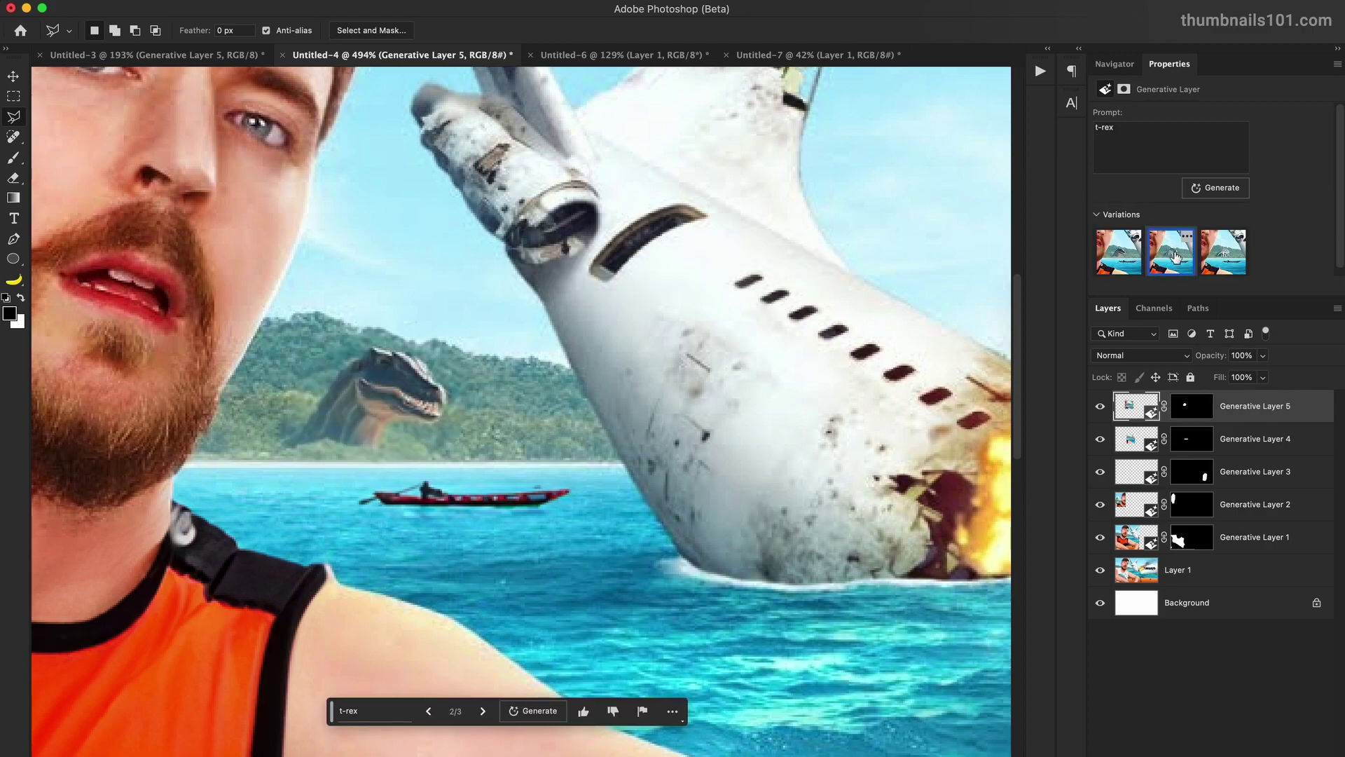
left_click(1219, 253)
- Generate a "snake" in a narrow freehand selection along the roof of the plane's front section
mouse_move(877, 279)
left_mouse_down()
mouse_move(912, 313)
mouse_move(893, 281)
left_mouse_up()
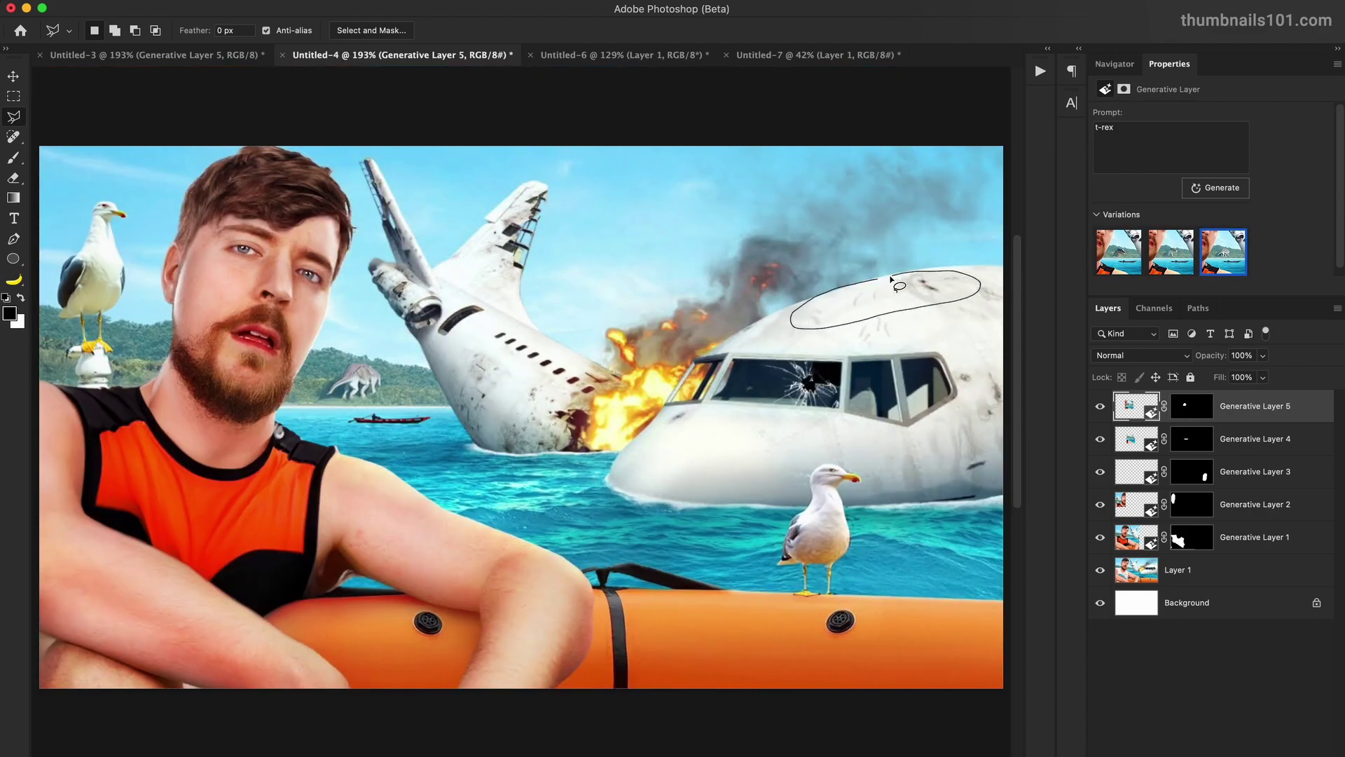
left_click(382, 711)
type("snake")
left_click(601, 711)
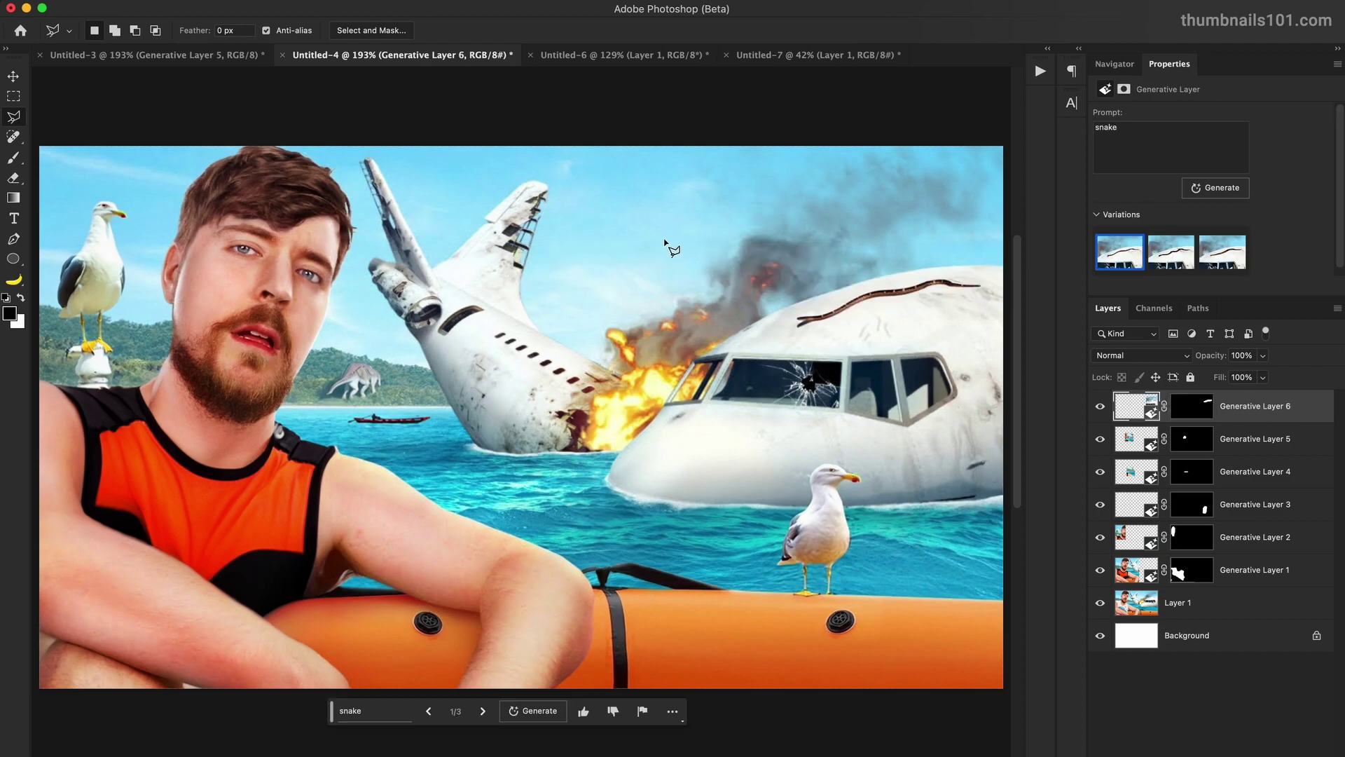
- Generate a "parachute" in a rounded freehand selection in the sky beside the plane's tail and choose the second variation
left_click_drag(615, 163, 578, 186)
left_click_drag(664, 167, 662, 165)
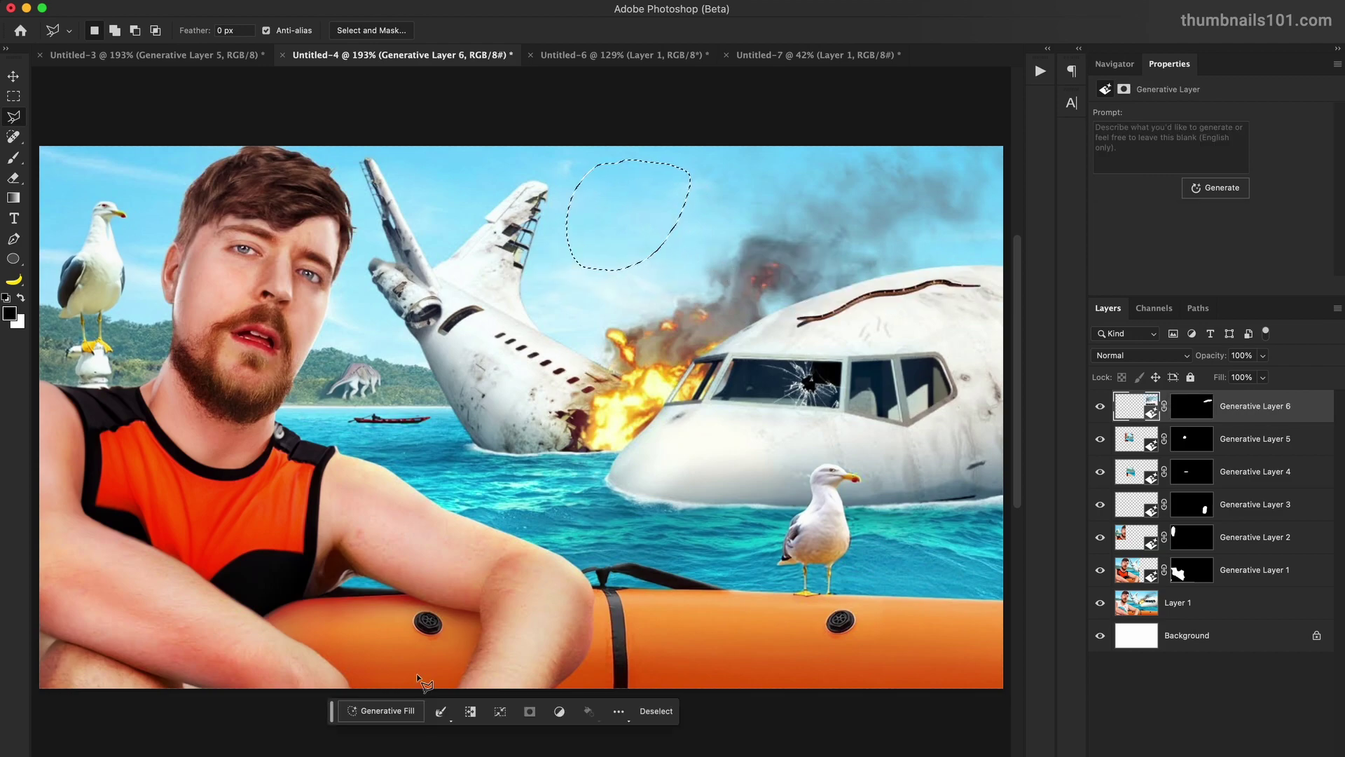
left_click(382, 711)
type("parachute")
key("Return")
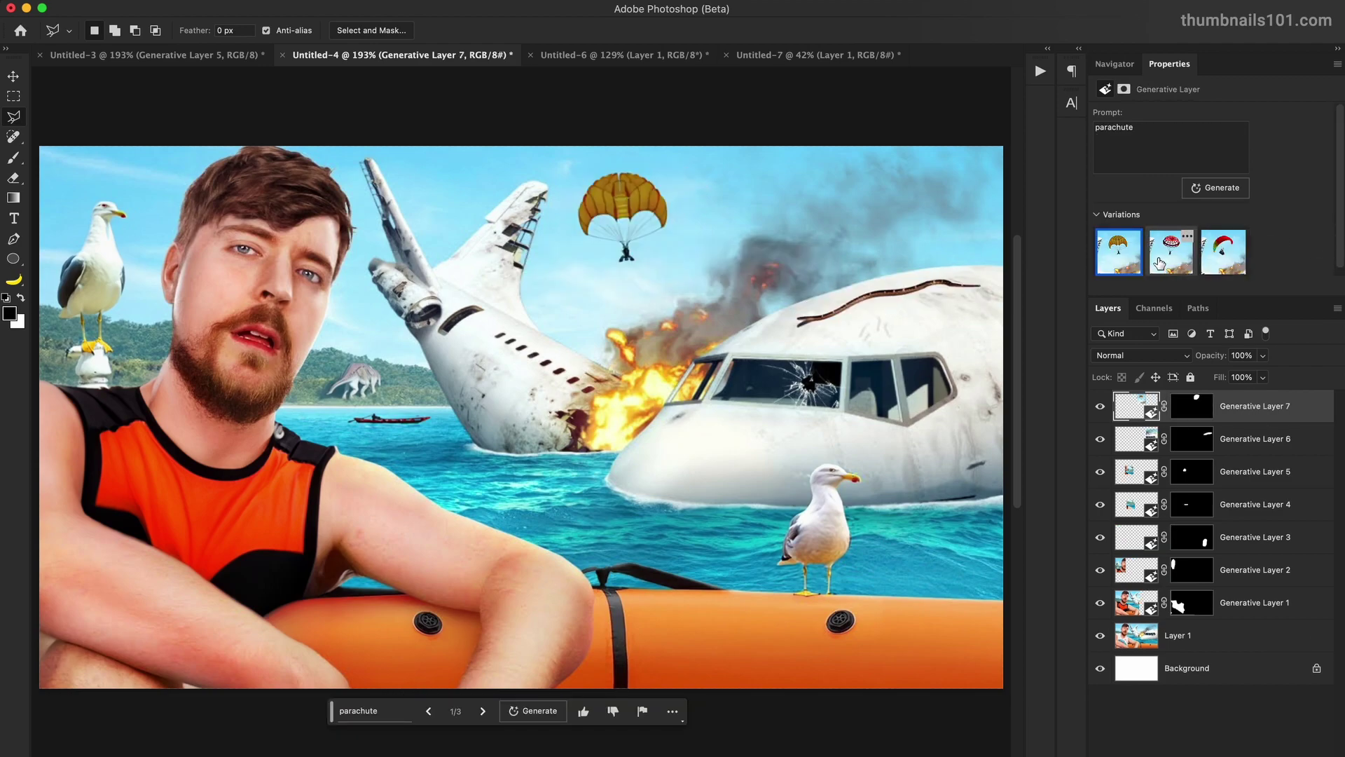
left_click(1171, 255)
left_click(1226, 262)
left_click(1169, 256)
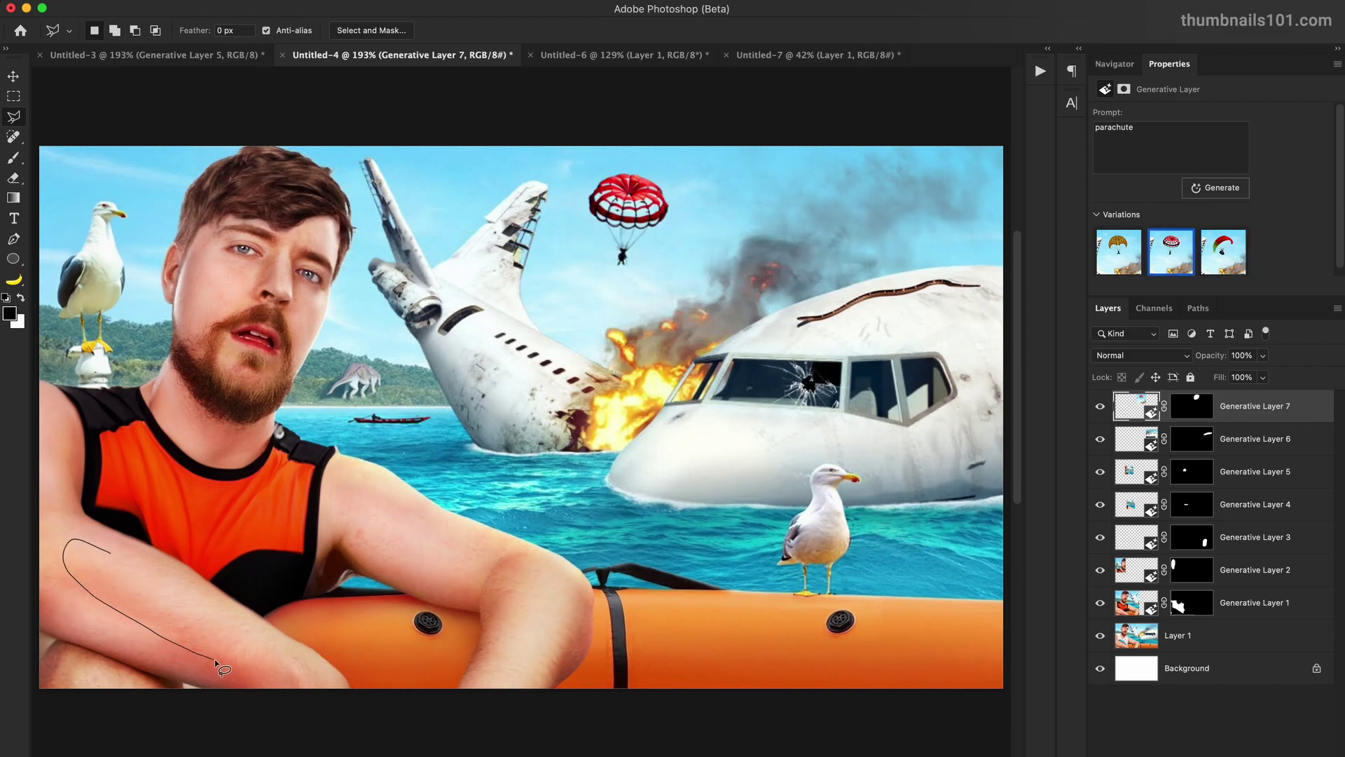
- Generate a "skin cut" in a long freehand selection along the man's front forearm
left_click_drag(127, 558, 112, 554)
left_click(366, 711)
type("skin cut")
key("Return")
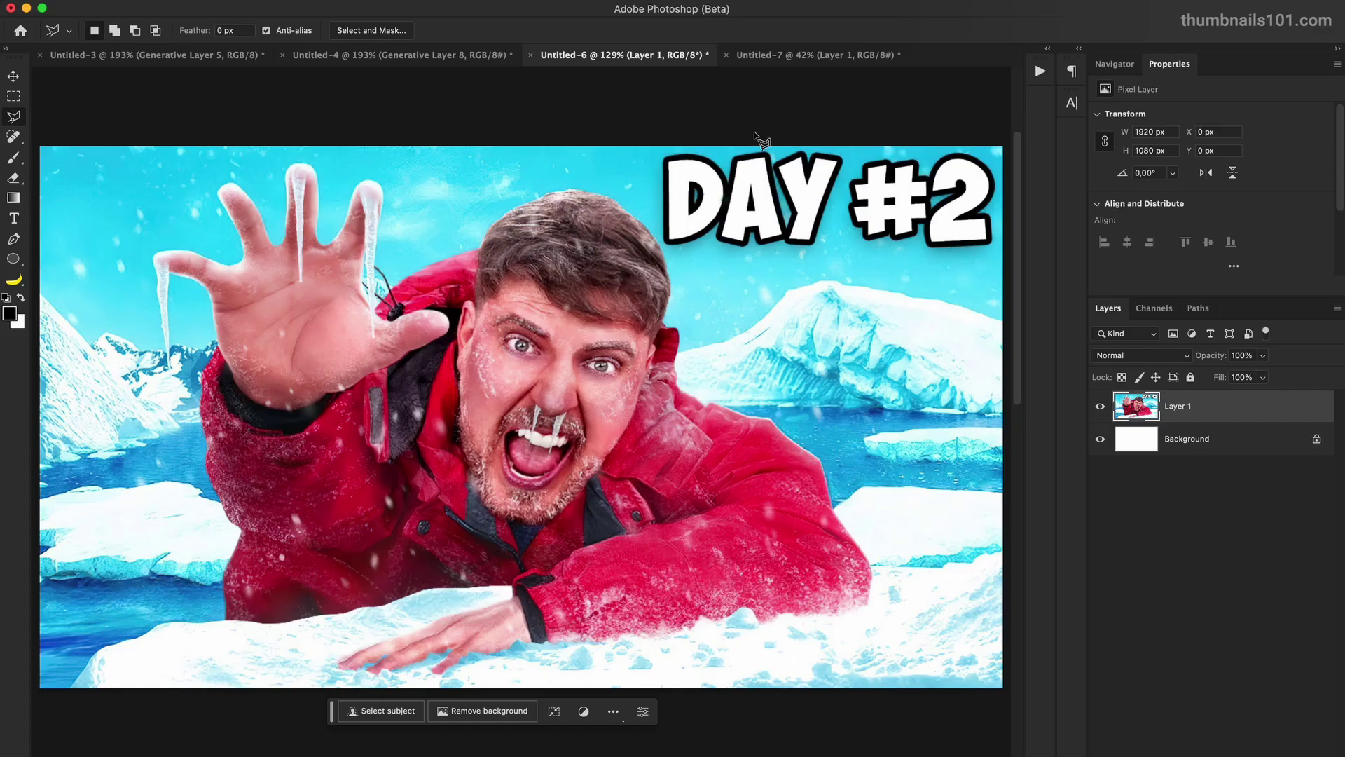
- Remove the "DAY #2" text from the snow thumbnail with a Generative Fill without a prompt, and choose the second variation
left_click_drag(678, 139, 658, 223)
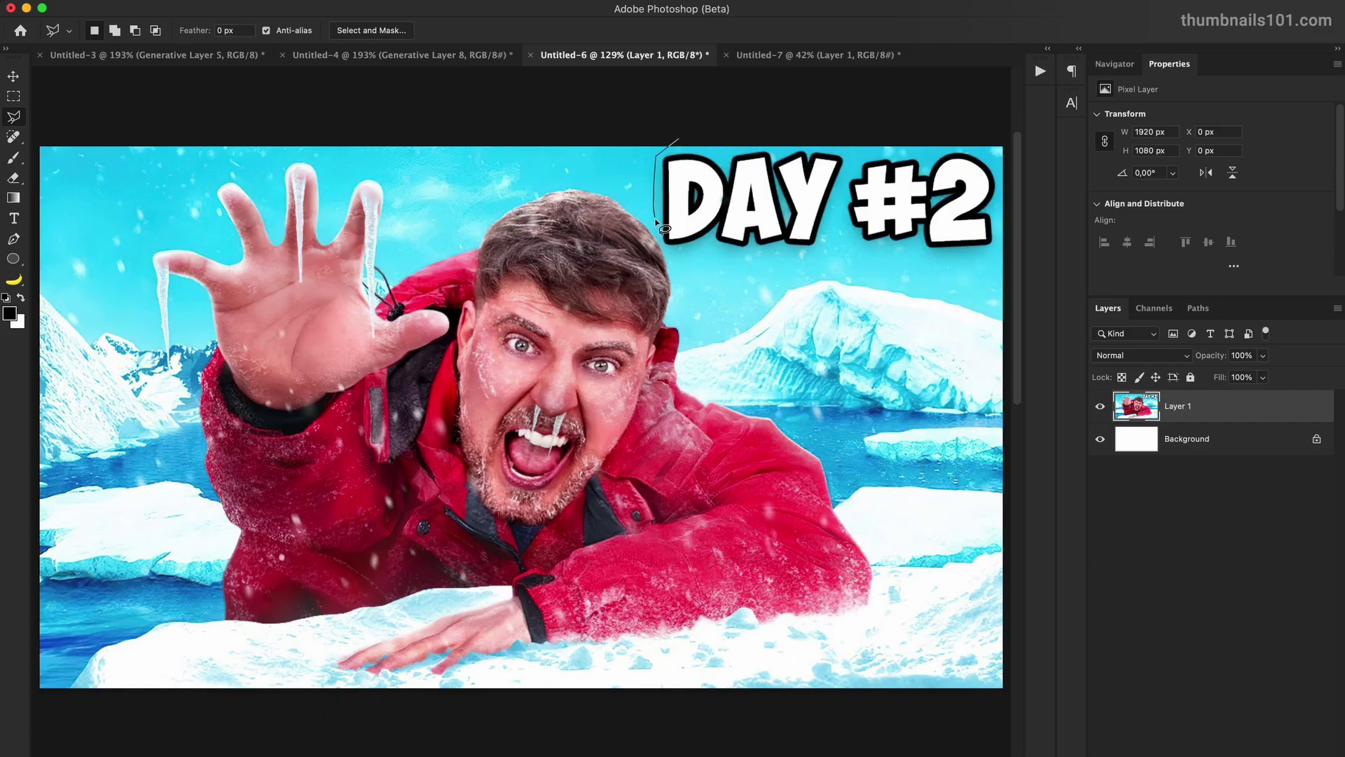
mouse_move(797, 264)
left_mouse_down()
mouse_move(964, 143)
mouse_move(729, 142)
left_mouse_up()
left_click(390, 712)
left_click(617, 715)
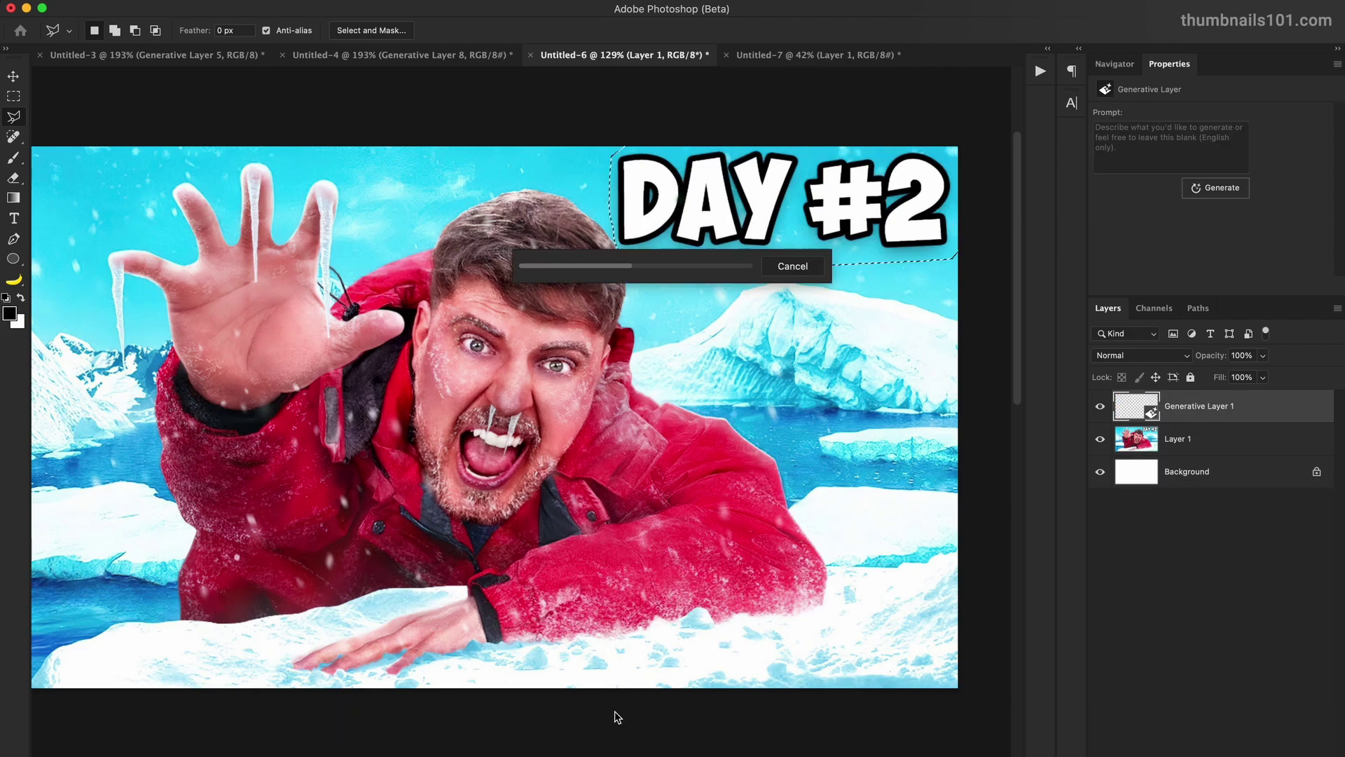
left_click(1224, 257)
left_click(1173, 255)
- Clear the crop ratio and extend the canvas widely on both sides and slightly upward
key("super+minus")
key("super+minus")
key("c")
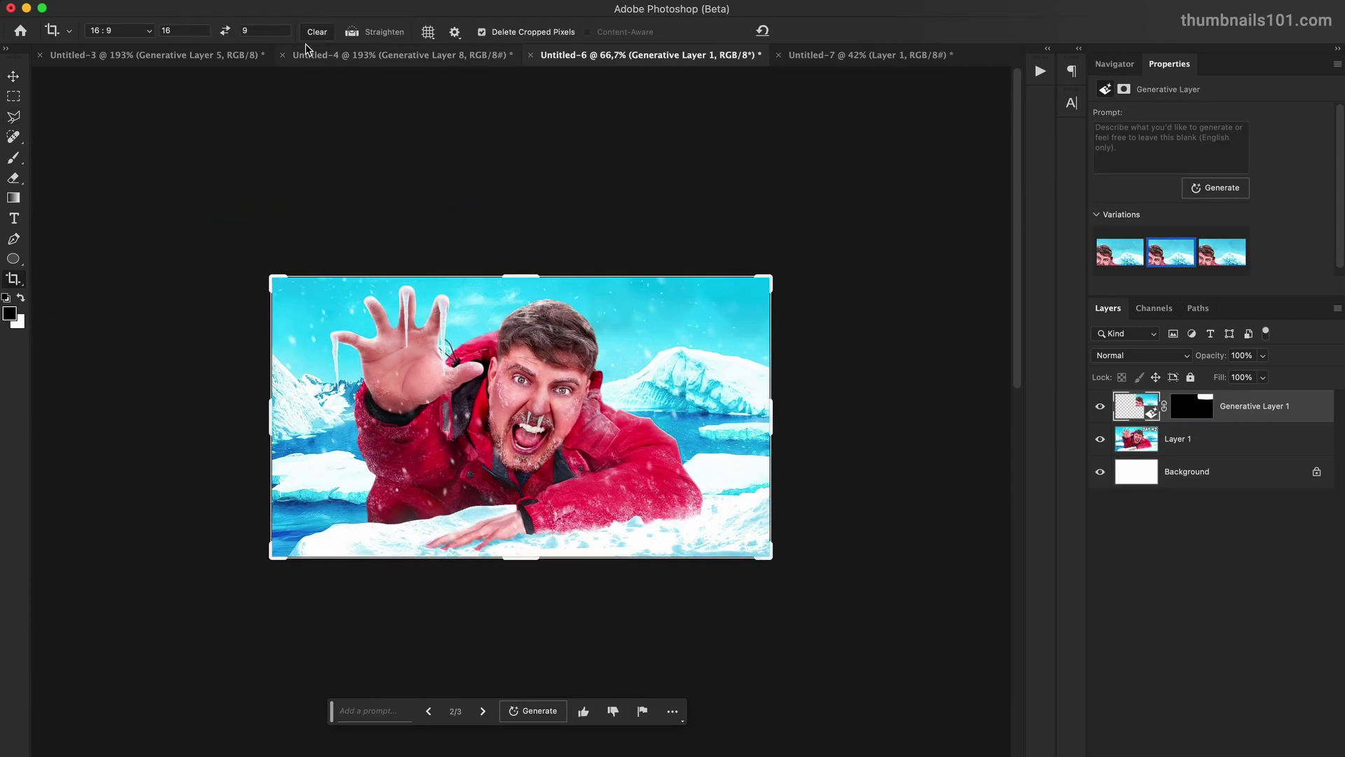
left_click(315, 34)
left_click_drag(772, 419, 997, 422)
left_click_drag(536, 276, 536, 251)
key("Return")
- Fill the blank area right of the picture using Generative Fill without a prompt, generate another set and choose the third variation
key("m")
mouse_move(995, 585)
left_mouse_down()
mouse_move(757, 334)
mouse_move(761, 299)
left_mouse_up()
key("w")
left_click(346, 710)
left_click(591, 711)
left_click(1170, 253)
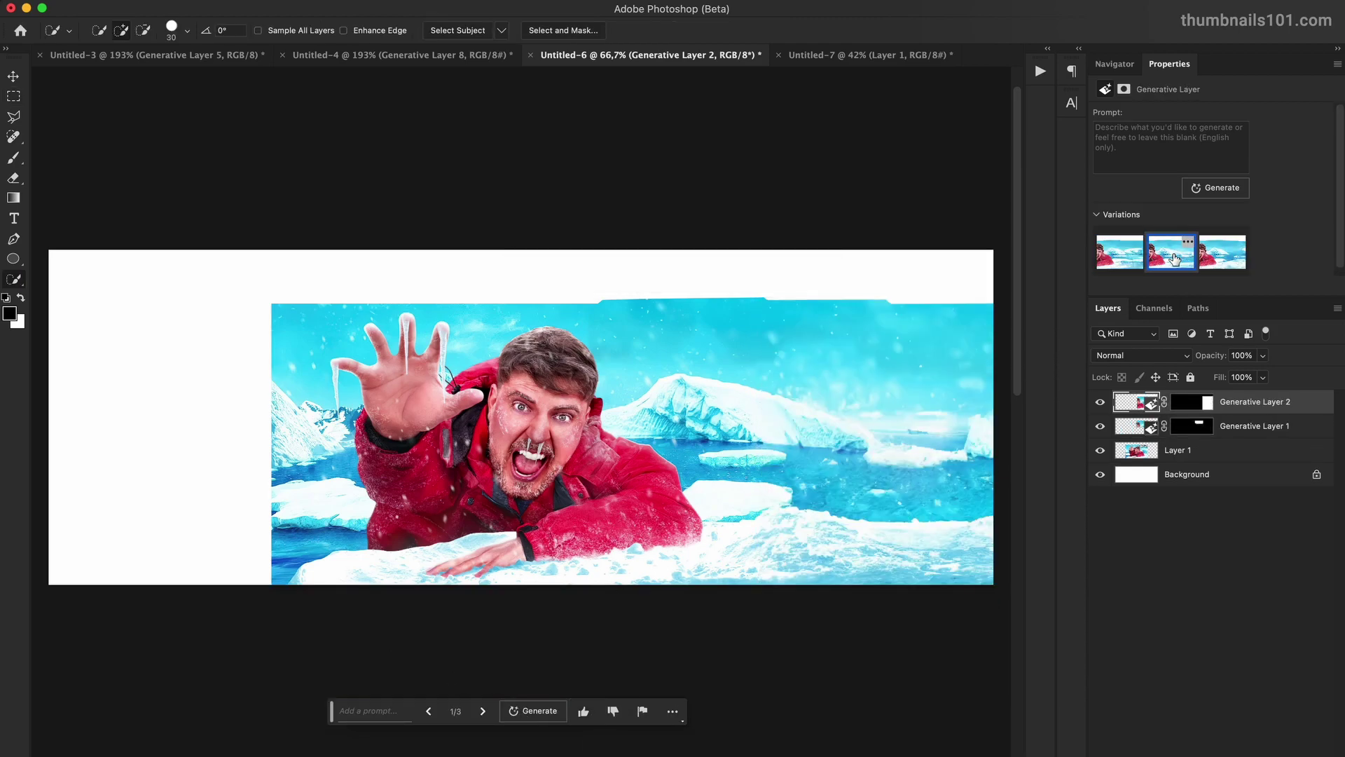
left_click(1228, 262)
left_click(1129, 261)
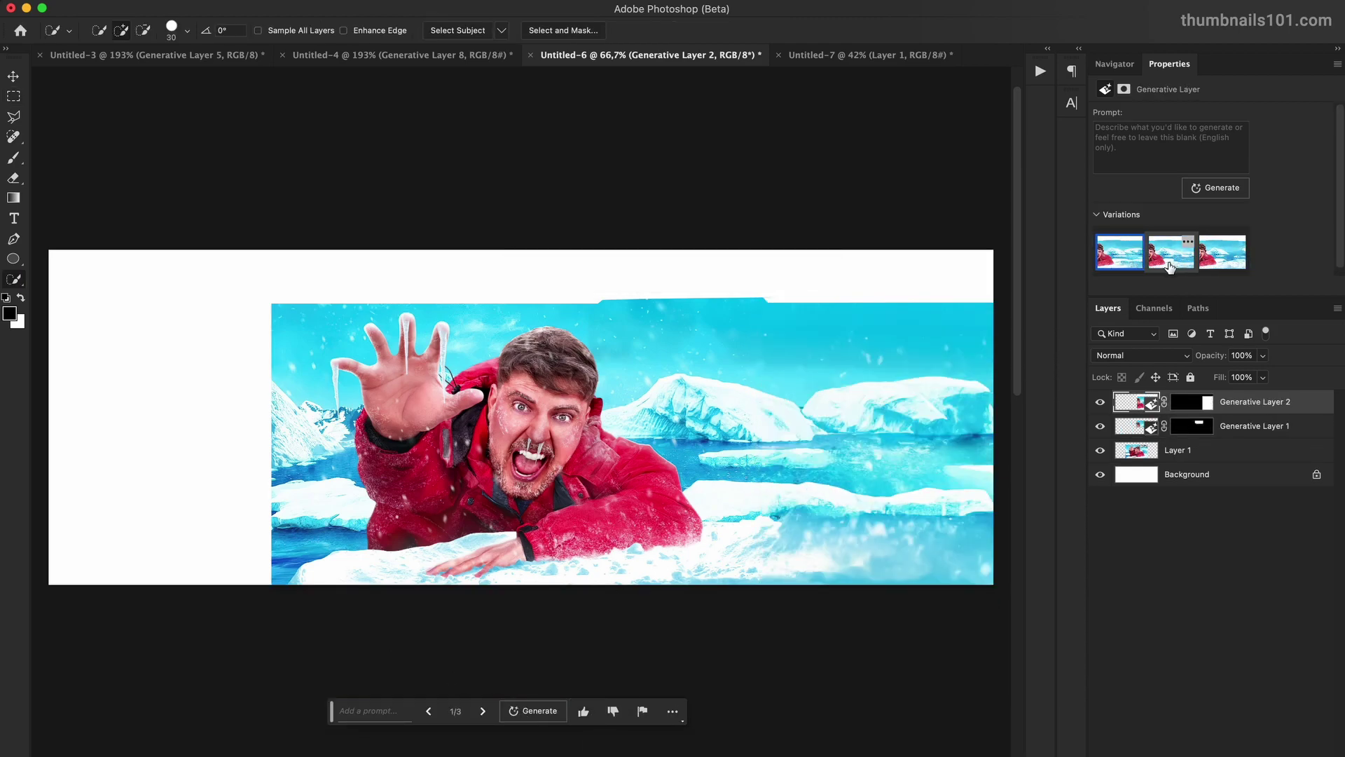
left_click(1211, 187)
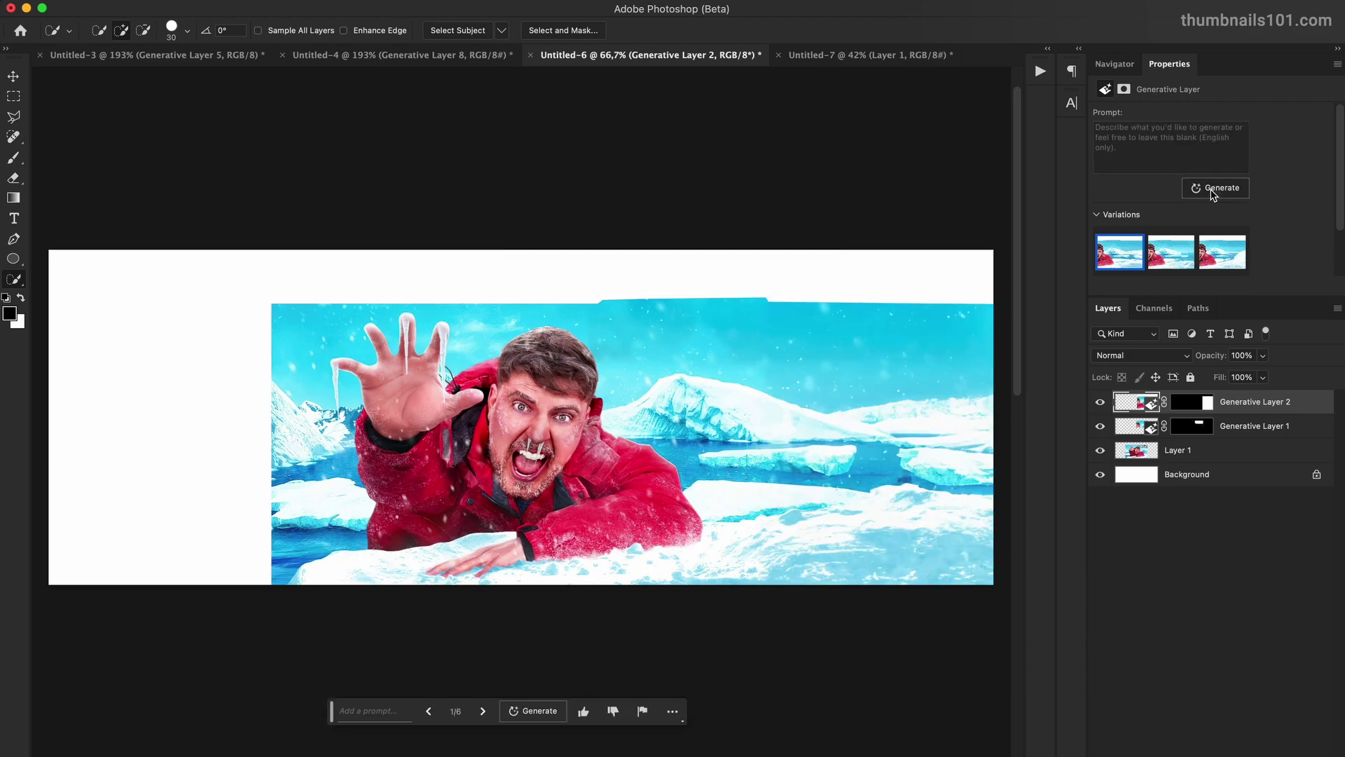
left_click(1228, 268)
- Fill the blank area left of the picture using Generative Fill without a prompt, compare the variations and choose the second
key("m")
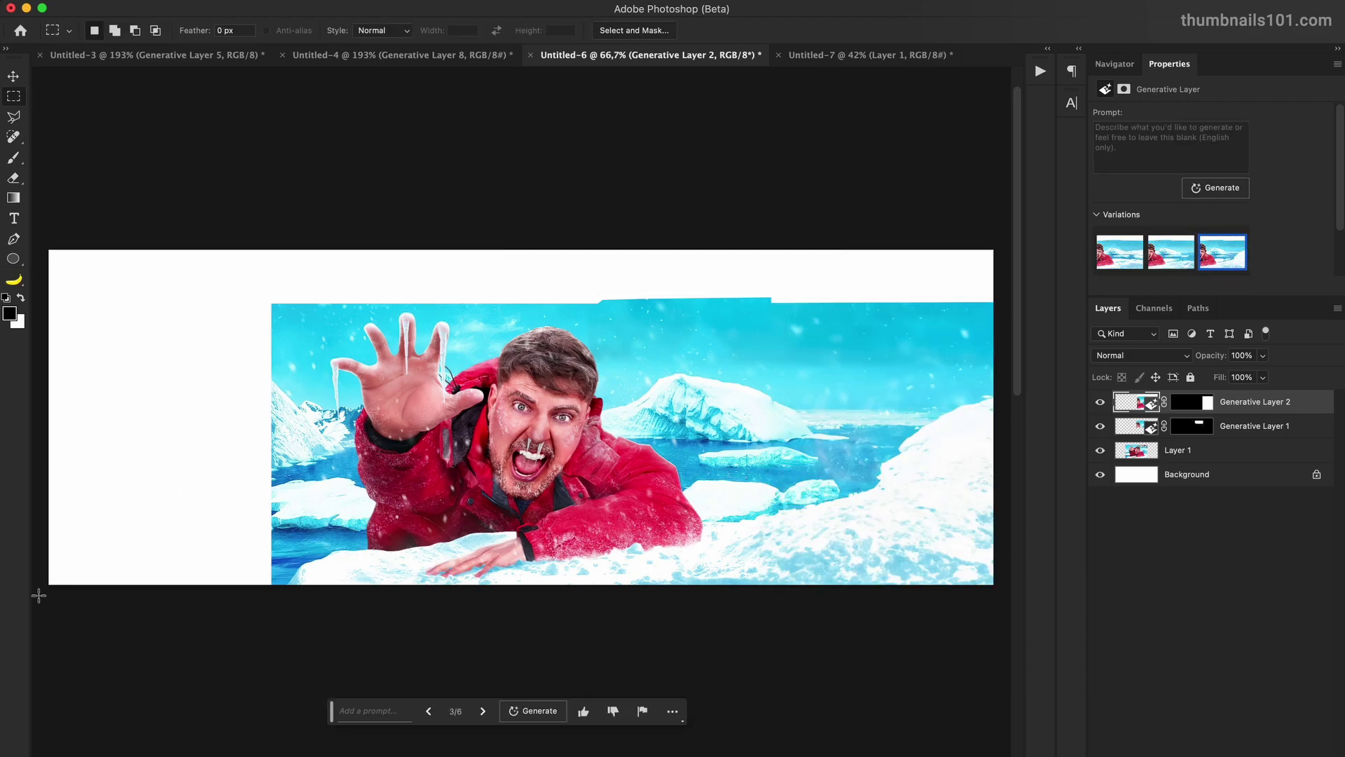
left_click_drag(49, 583, 277, 264)
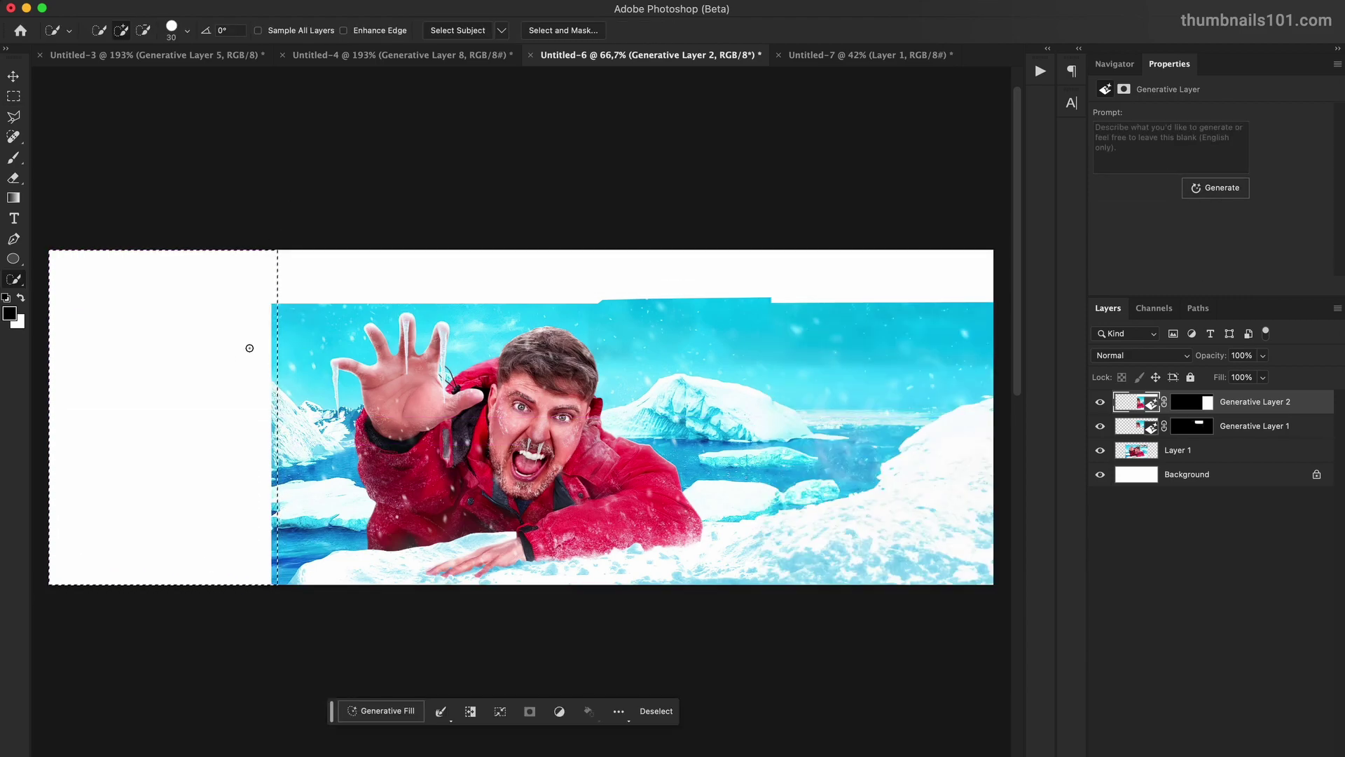
left_click(381, 708)
left_click(600, 711)
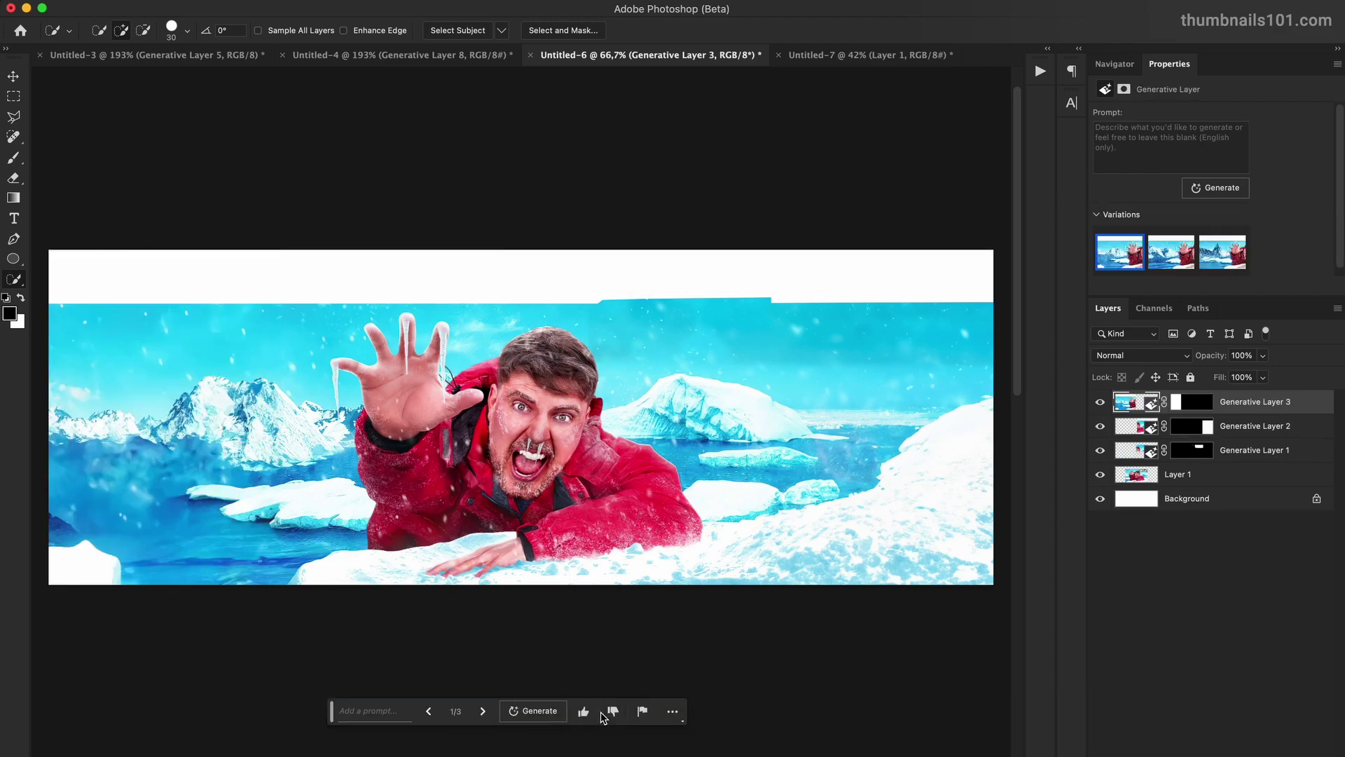
left_click(1181, 251)
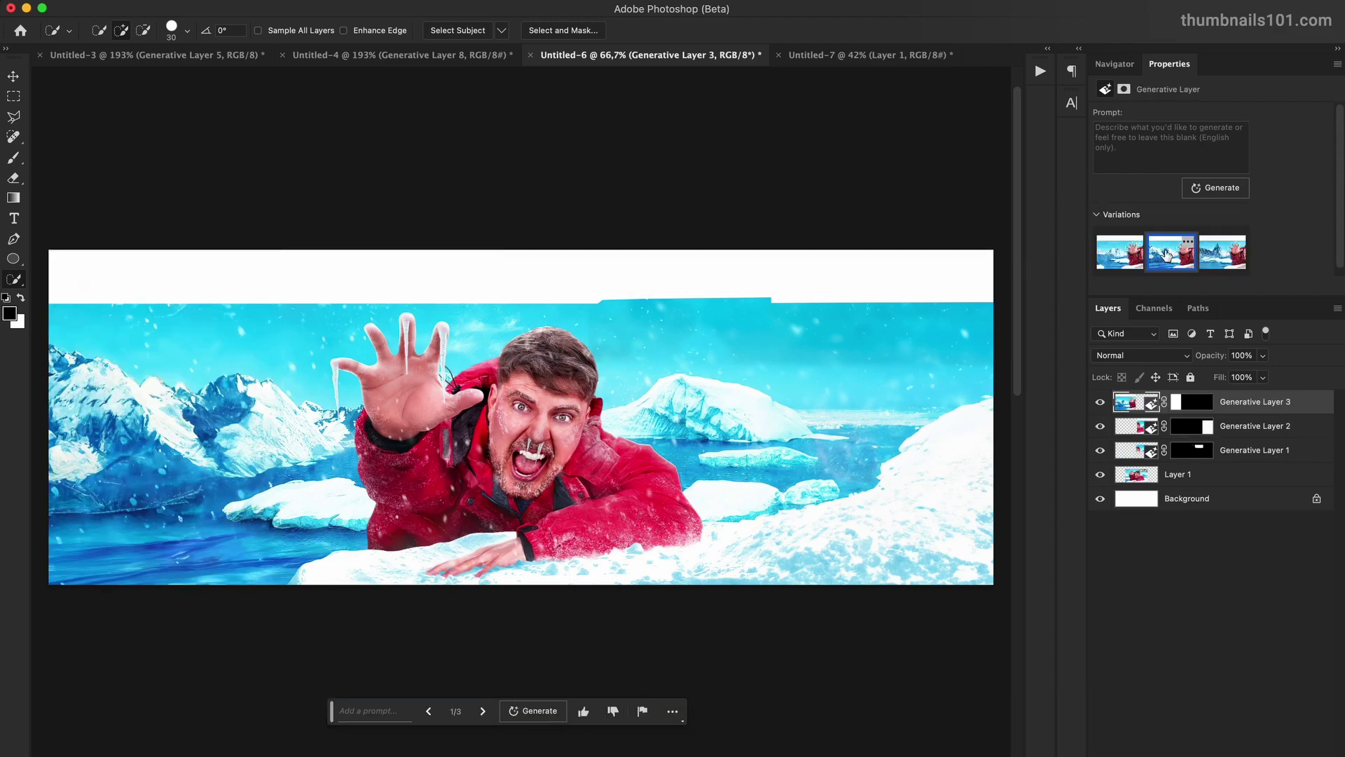
left_click(1216, 253)
left_click(1184, 247)
left_click(1216, 250)
left_click(1184, 245)
- Extend the canvas further upward and fill the left part of the blank strip above the picture without a prompt
key("c")
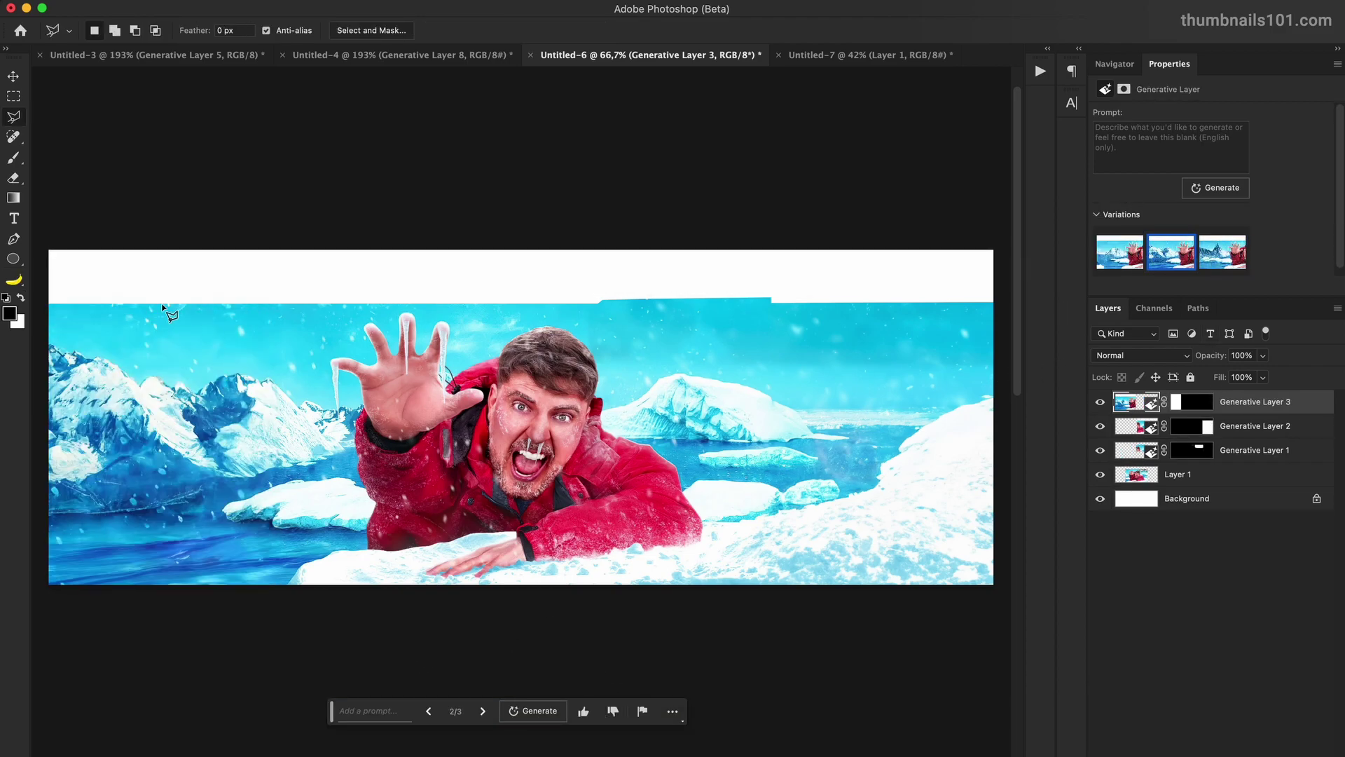
left_click_drag(541, 253, 546, 210)
left_click_drag(165, 207, 610, 348)
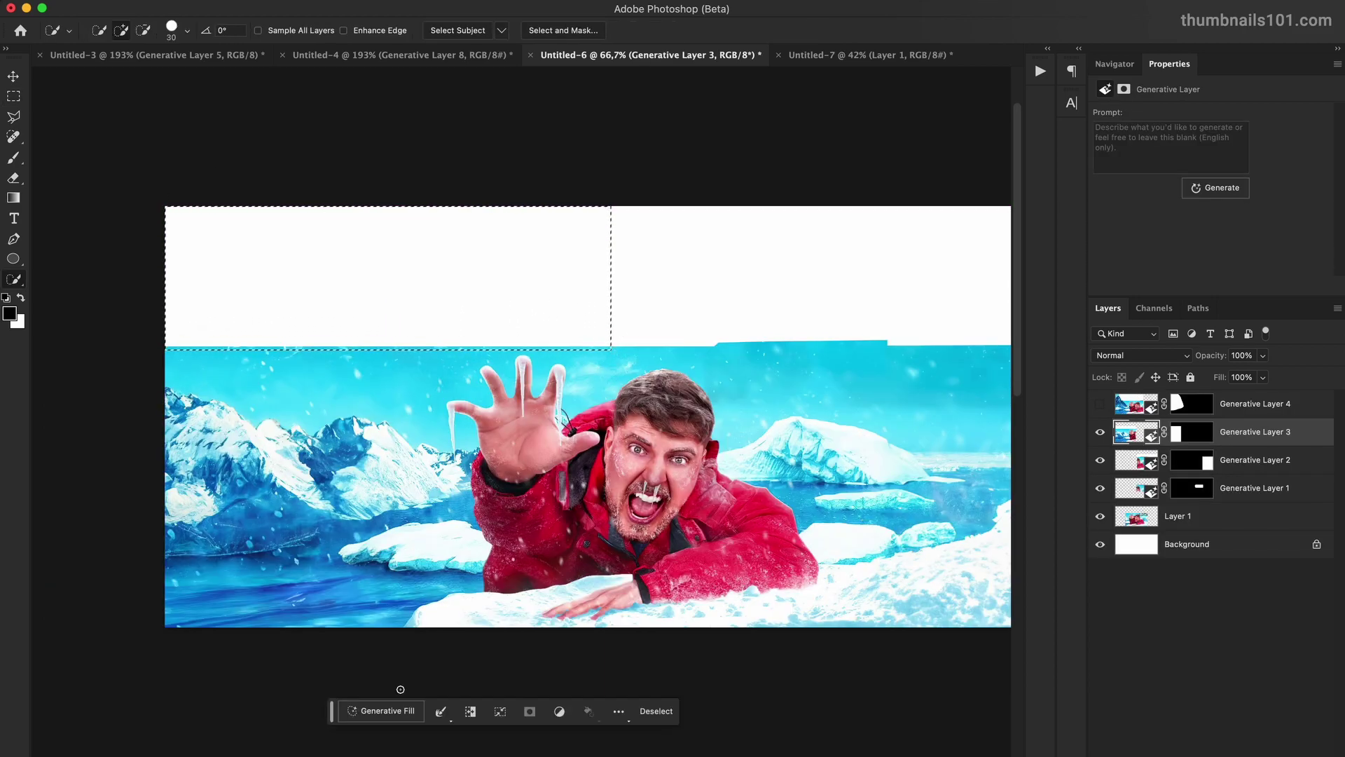
left_click(378, 710)
left_click(618, 704)
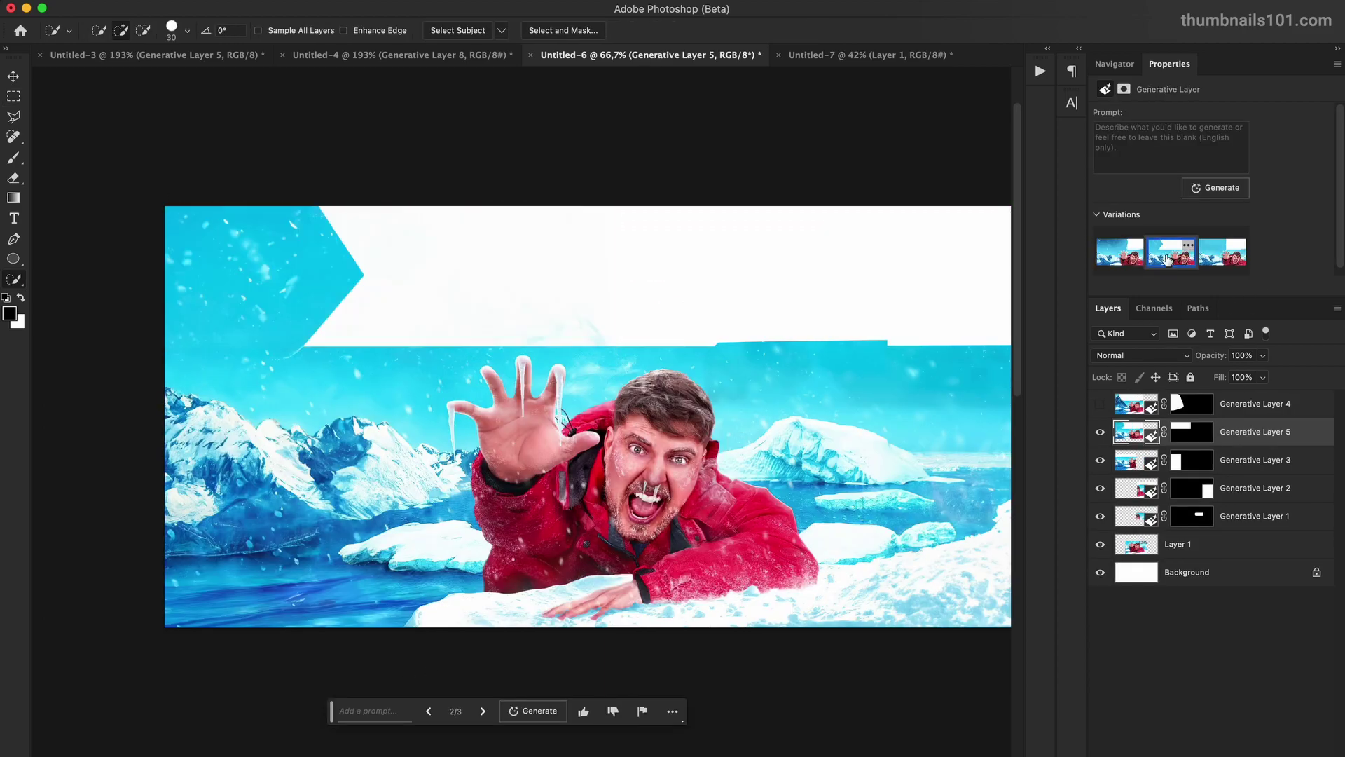
- Delete the hidden Generative Layer 4 and fill the remaining blank area above the picture with a Generative Fill without a prompt
scroll(838, 290, "right", 5)
left_click(1177, 407)
key("Delete")
key("m")
left_click_drag(337, 190, 929, 340)
left_click(378, 710)
left_click(607, 710)
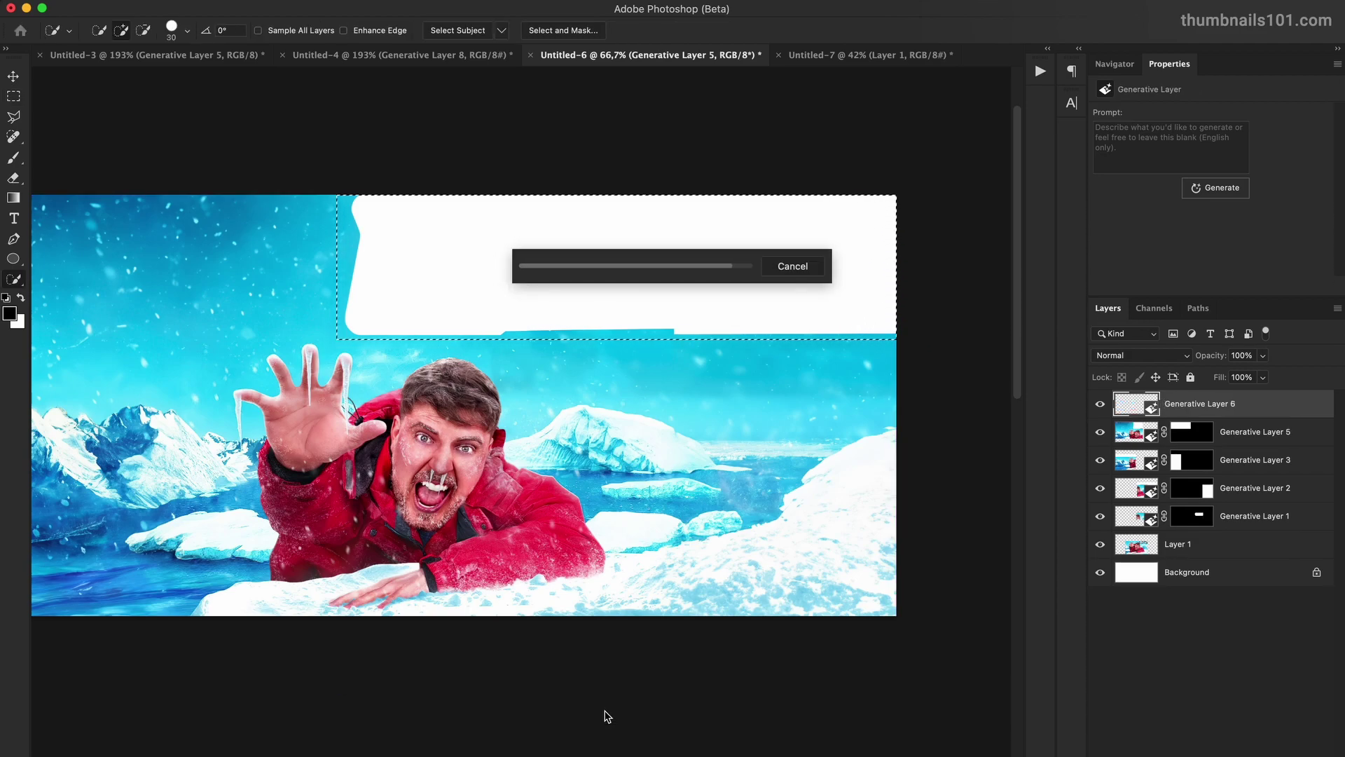
- Generate "mount everest" in a large freehand selection over the left mountains, generate another set and choose the second new variation
key("l")
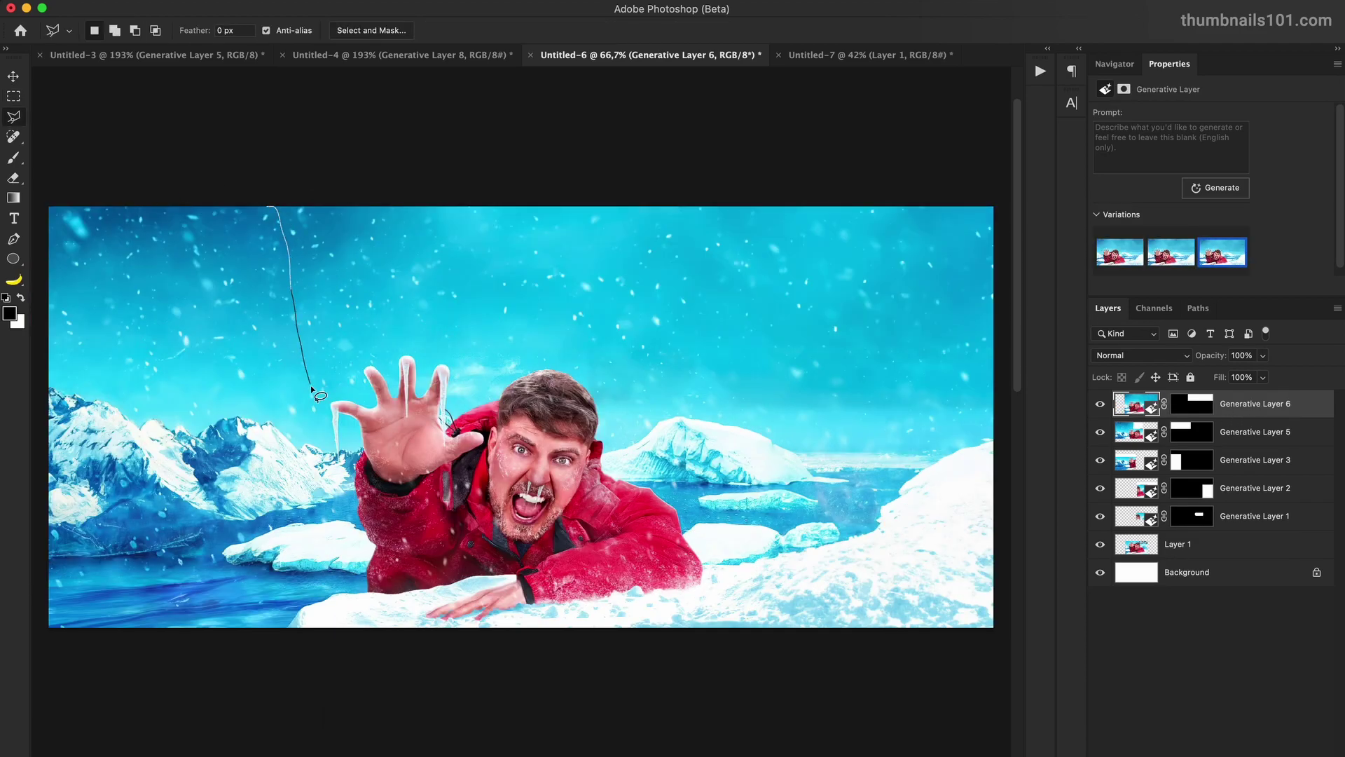
left_click_drag(38, 252, 265, 200)
left_click(368, 711)
type("mount everest")
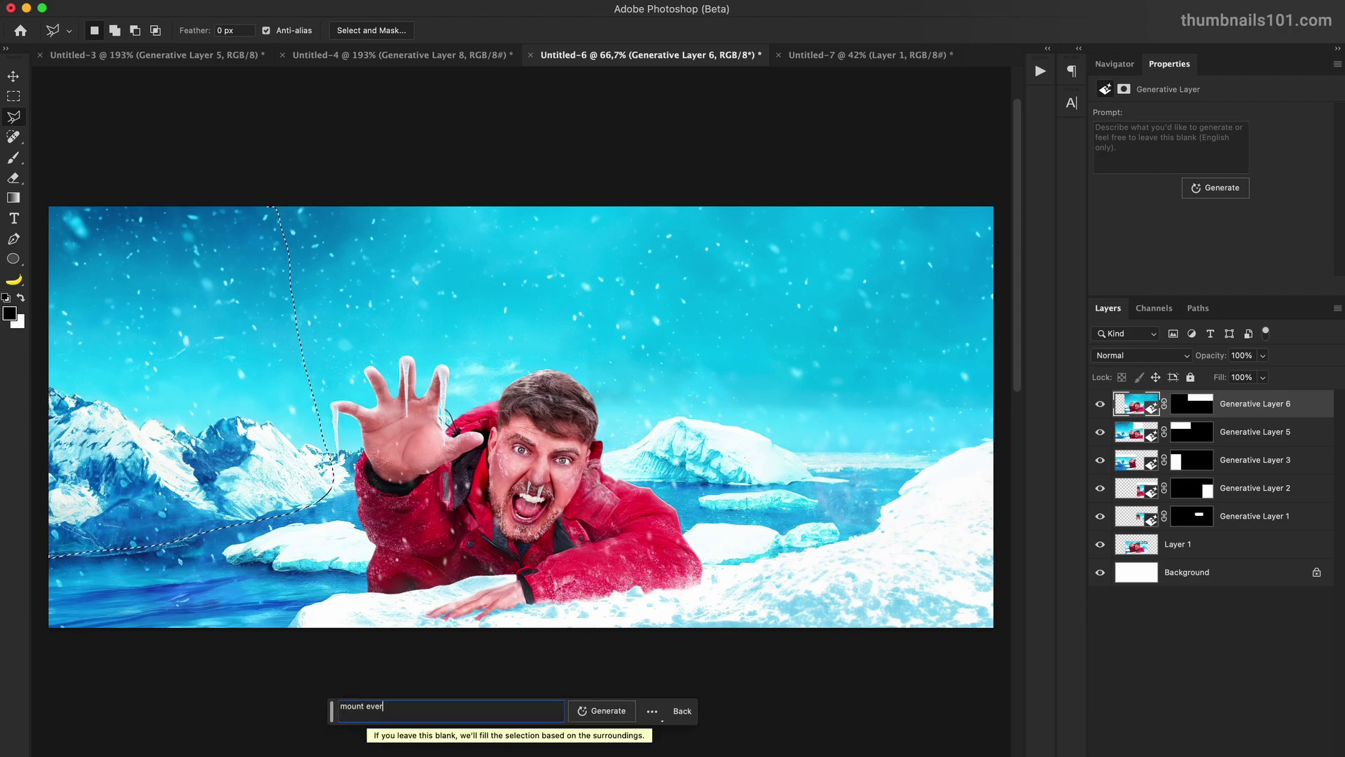
key("Return")
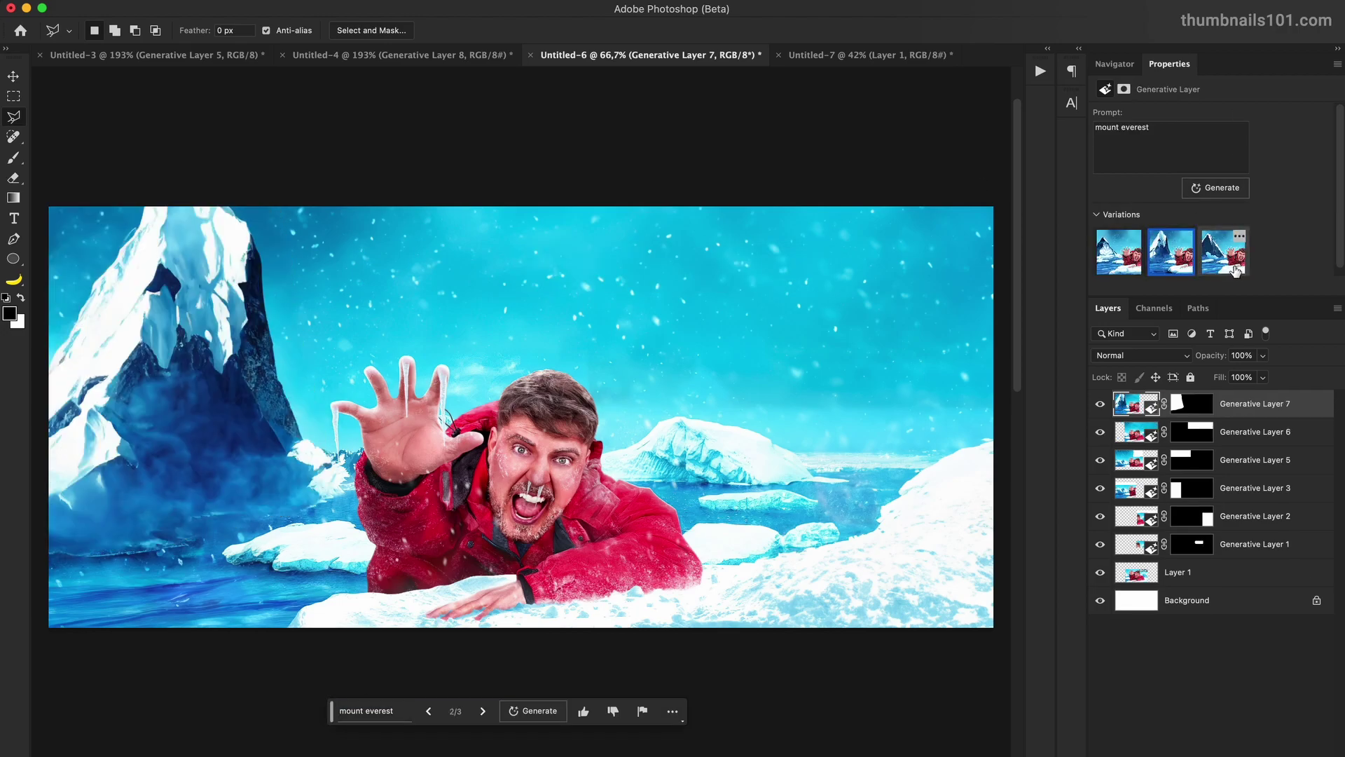
left_click(1200, 184)
left_click(1189, 259)
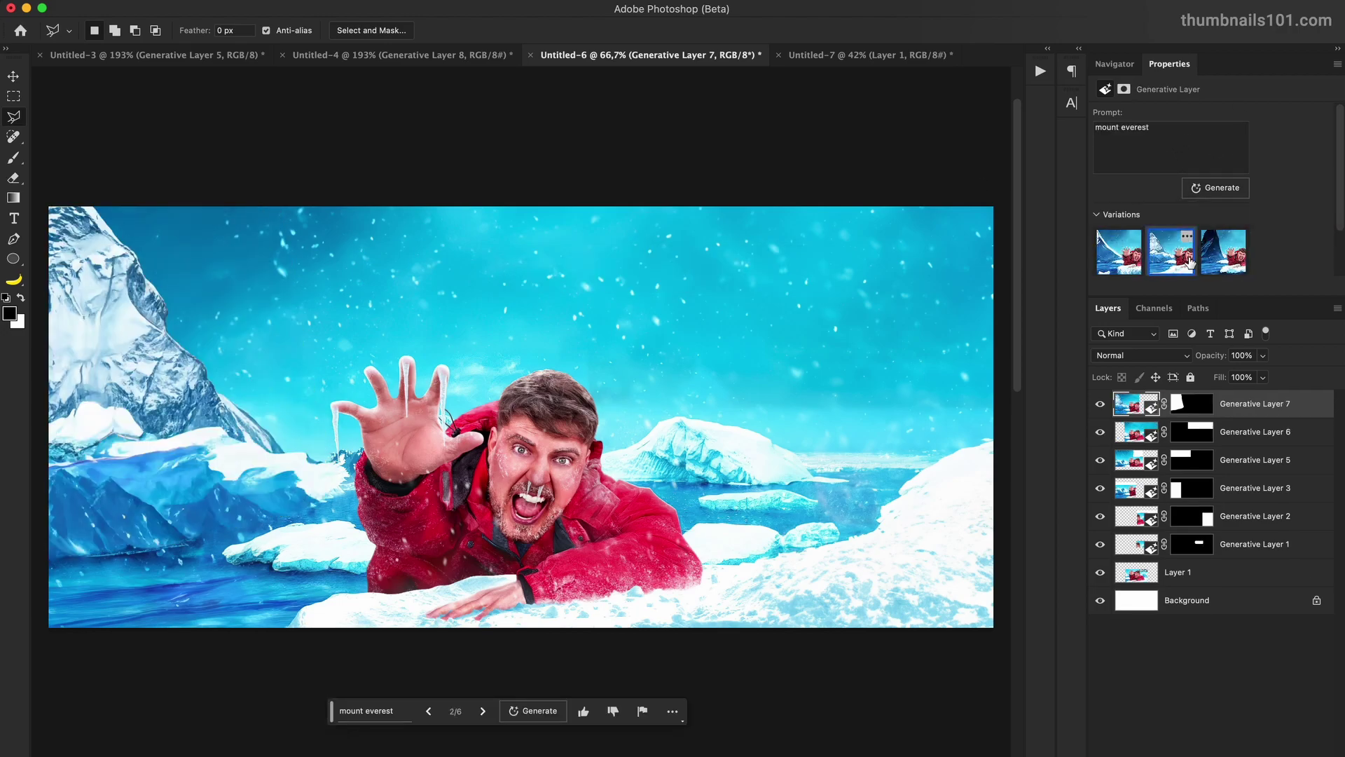
- Generate "penguin" in a tall elliptical selection on the snow beside the man, compare the variations and choose the third
left_click_drag(747, 582, 888, 411)
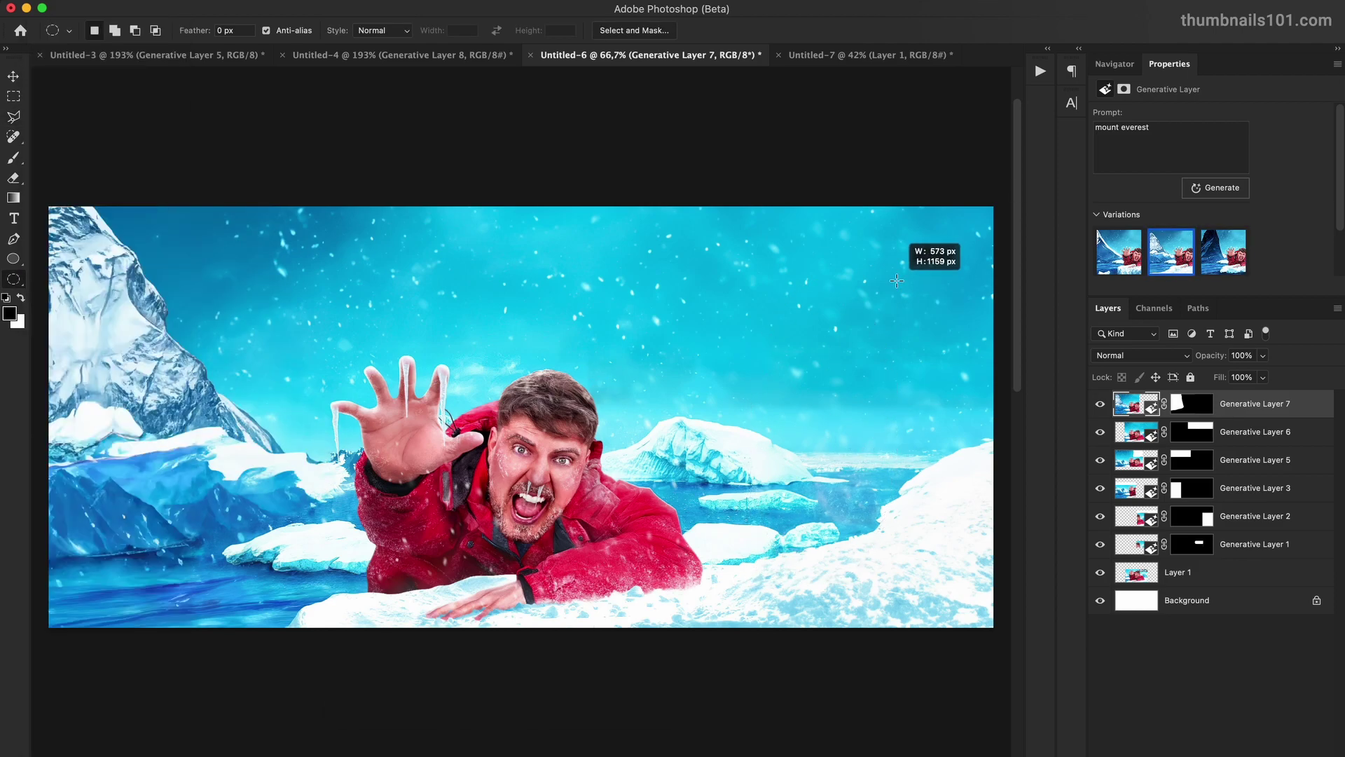
left_click_drag(897, 280, 897, 281)
left_click(617, 712)
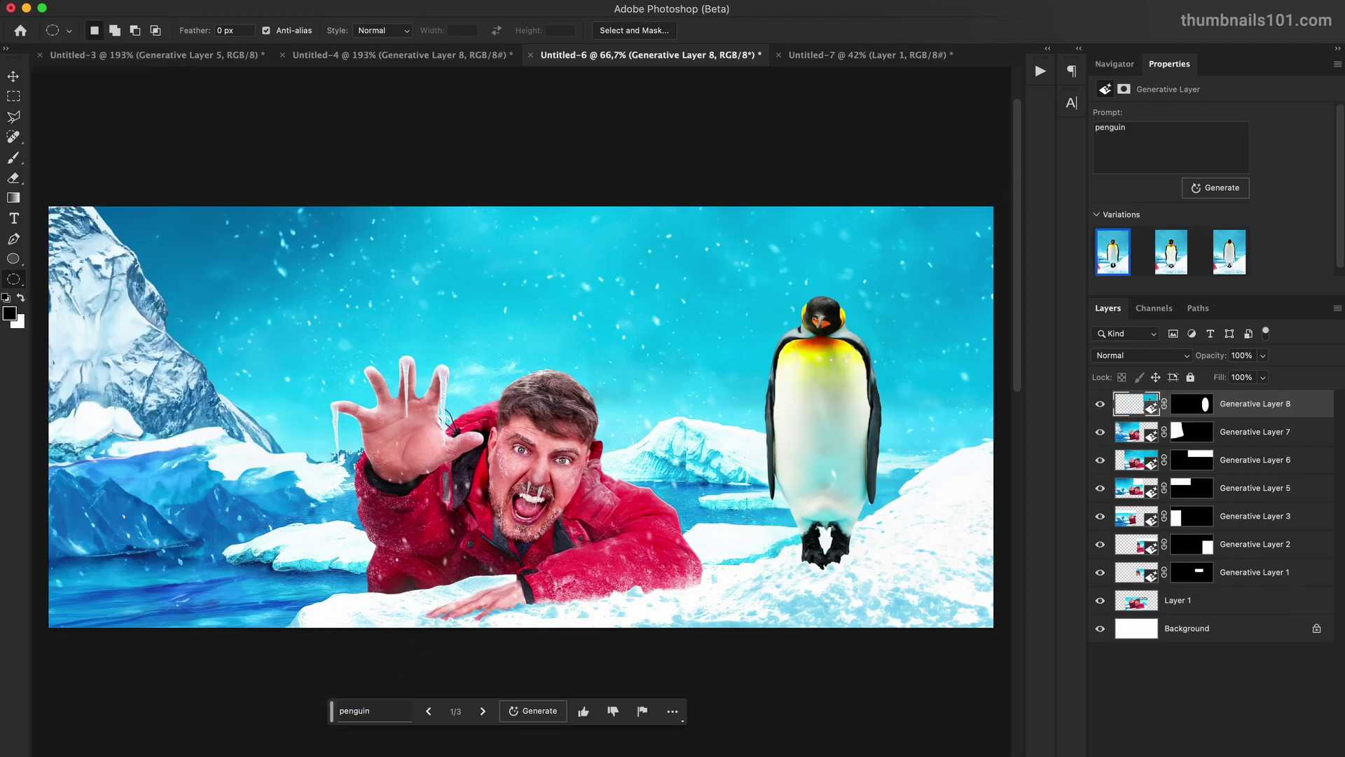
left_click(1171, 256)
left_click(1226, 260)
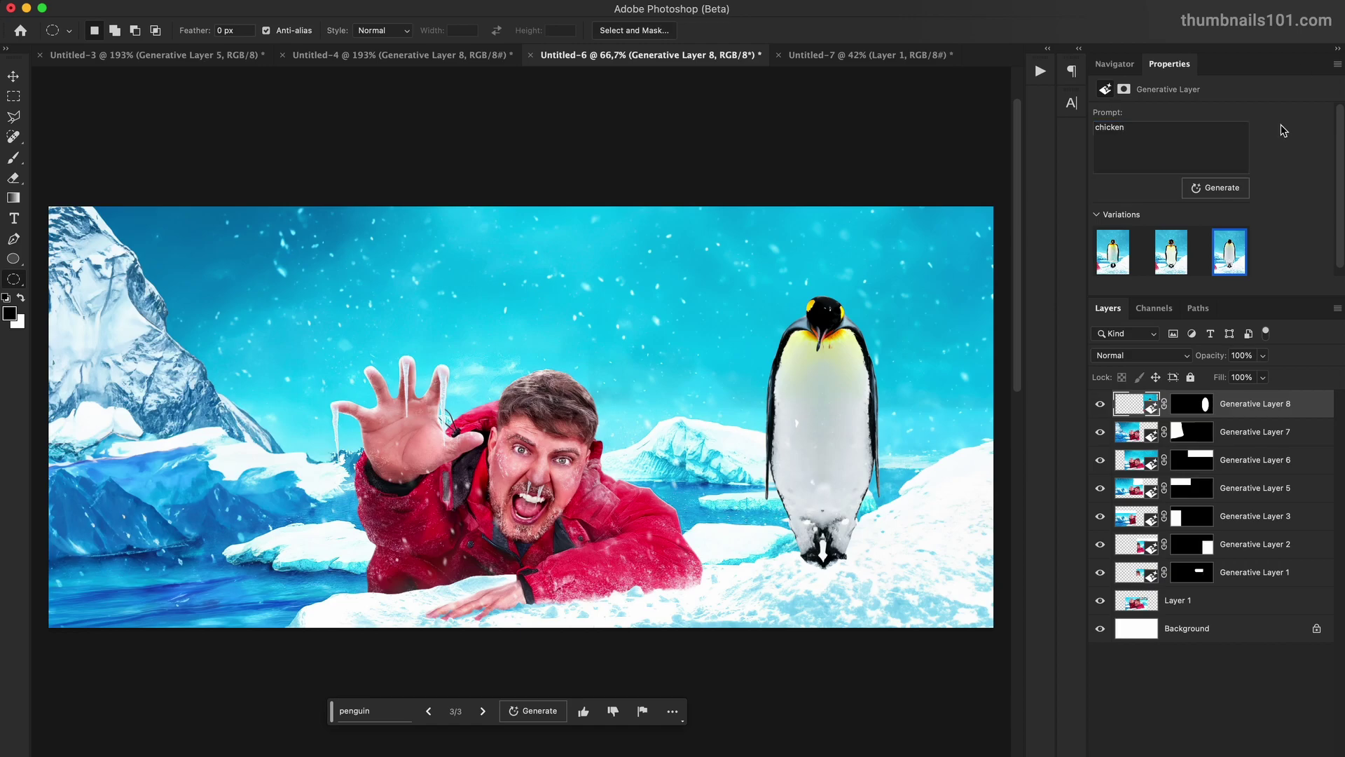
- Replace the penguin by generating "chicken" twice on the same generative layer, compare the newest variations and choose the third
left_click(1225, 189)
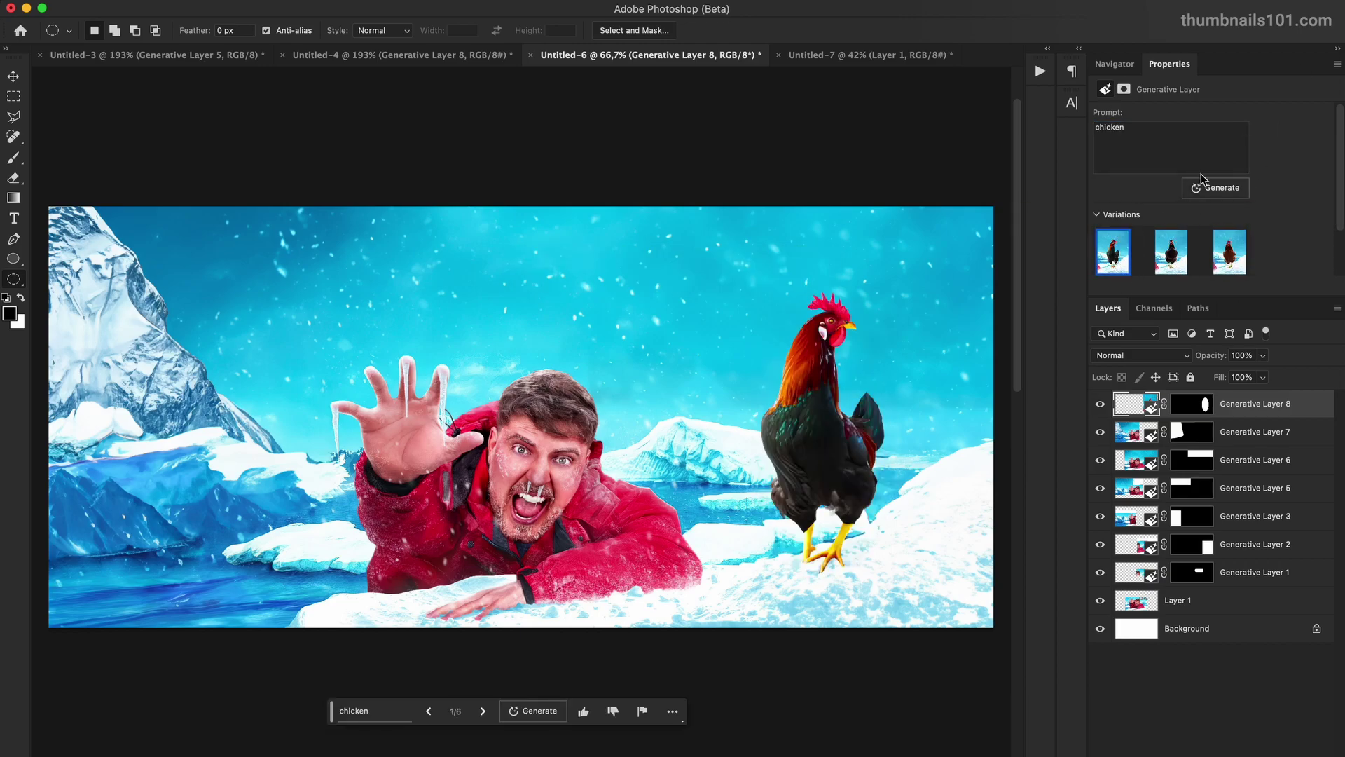
left_click(1206, 187)
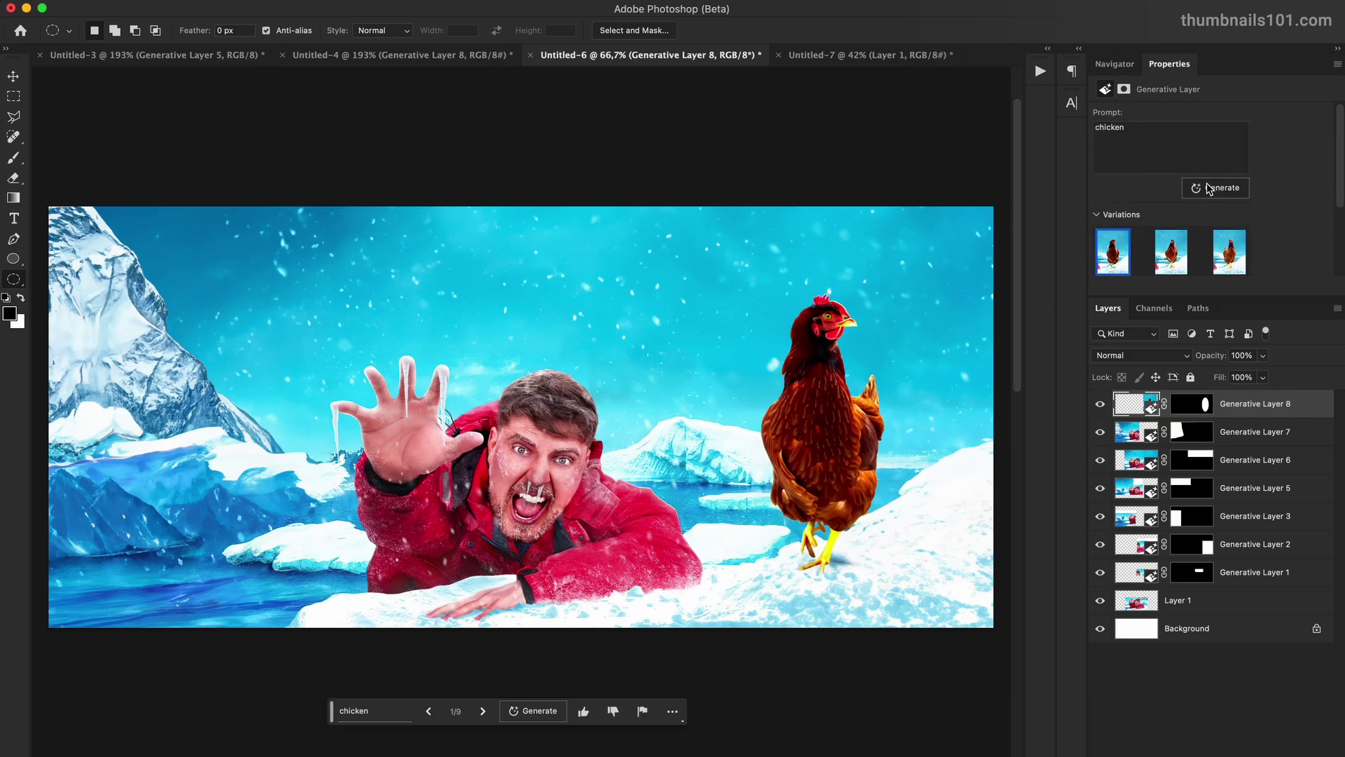
left_click(1174, 254)
left_click(1231, 253)
- Generate "polar bear" in a small freehand selection on the ice floe beside the raised hand, and regenerate it as "white polar bear"
key("l")
mouse_move(283, 532)
left_mouse_down()
mouse_move(343, 509)
mouse_move(285, 538)
left_mouse_up()
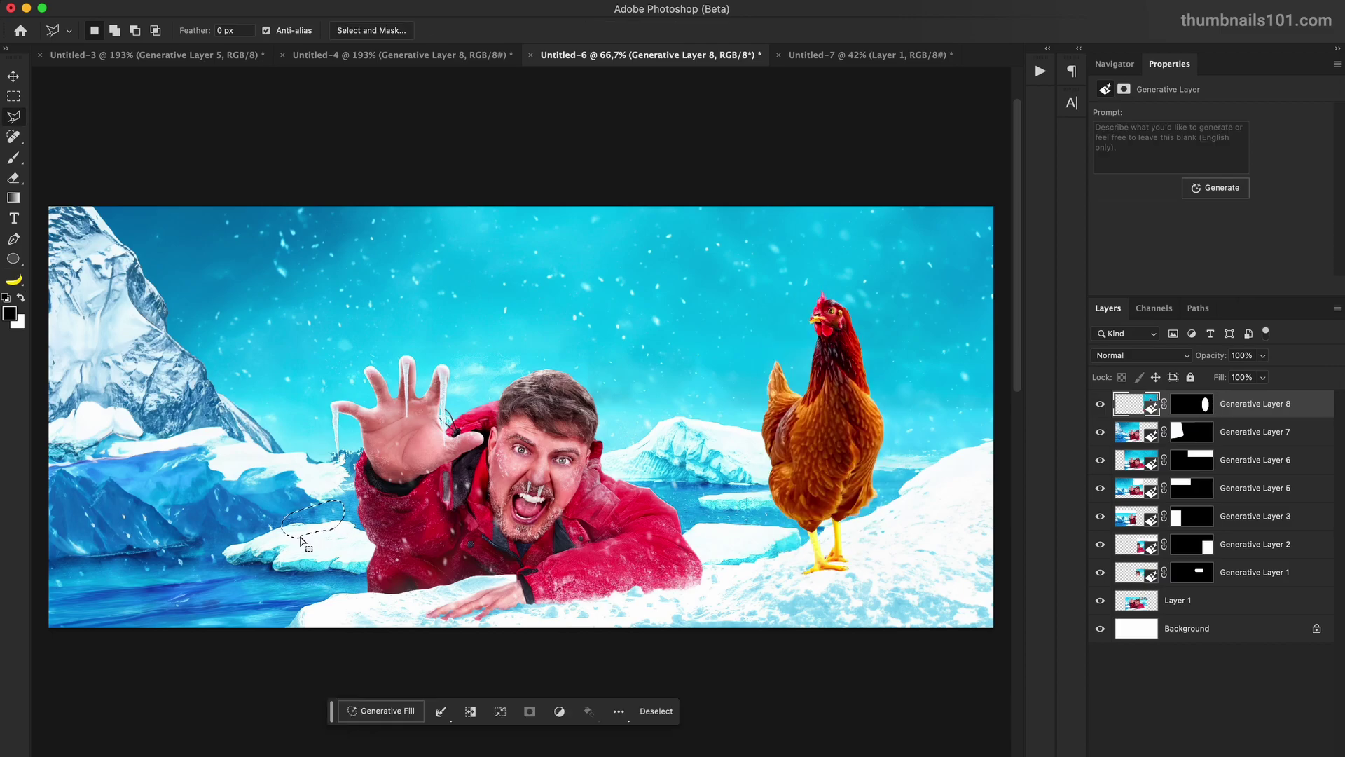
left_click(387, 710)
type("polar bear")
key("Return")
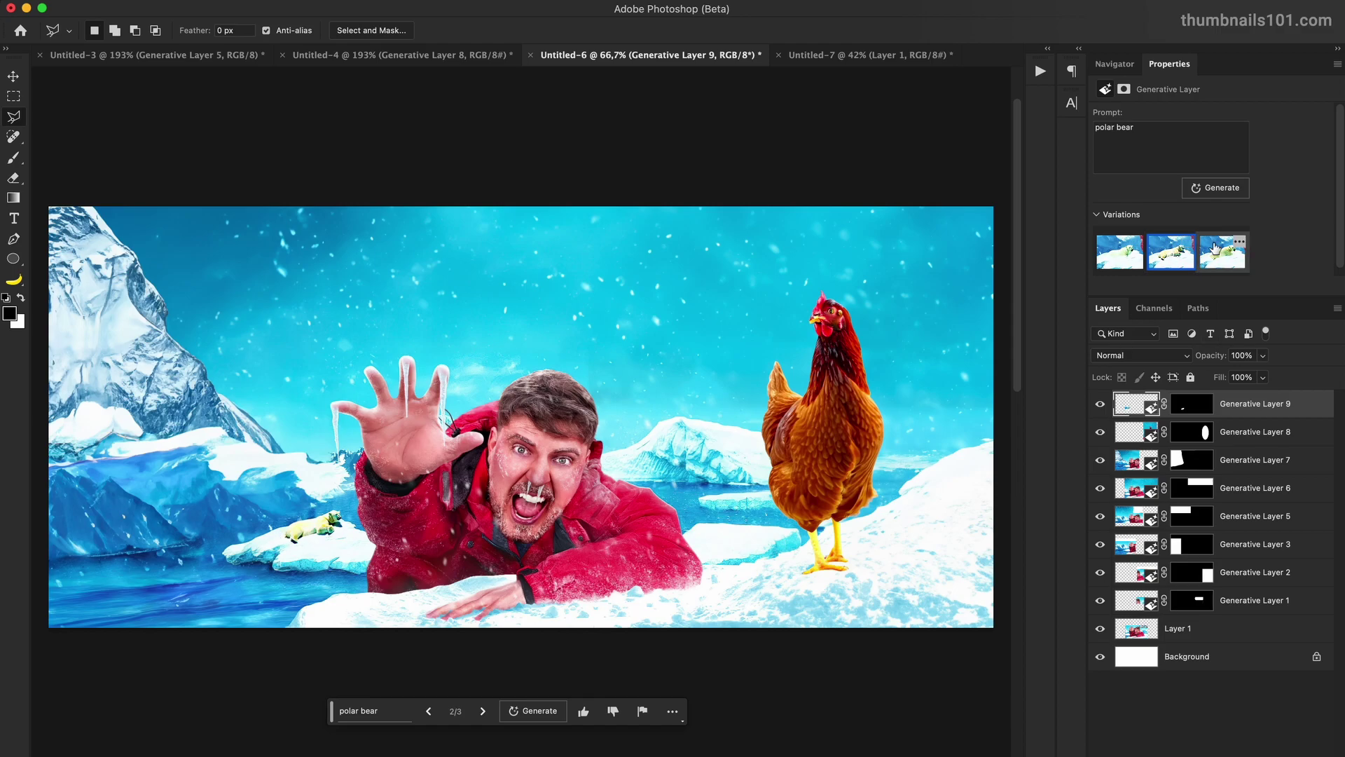
type("white")
left_click(1217, 188)
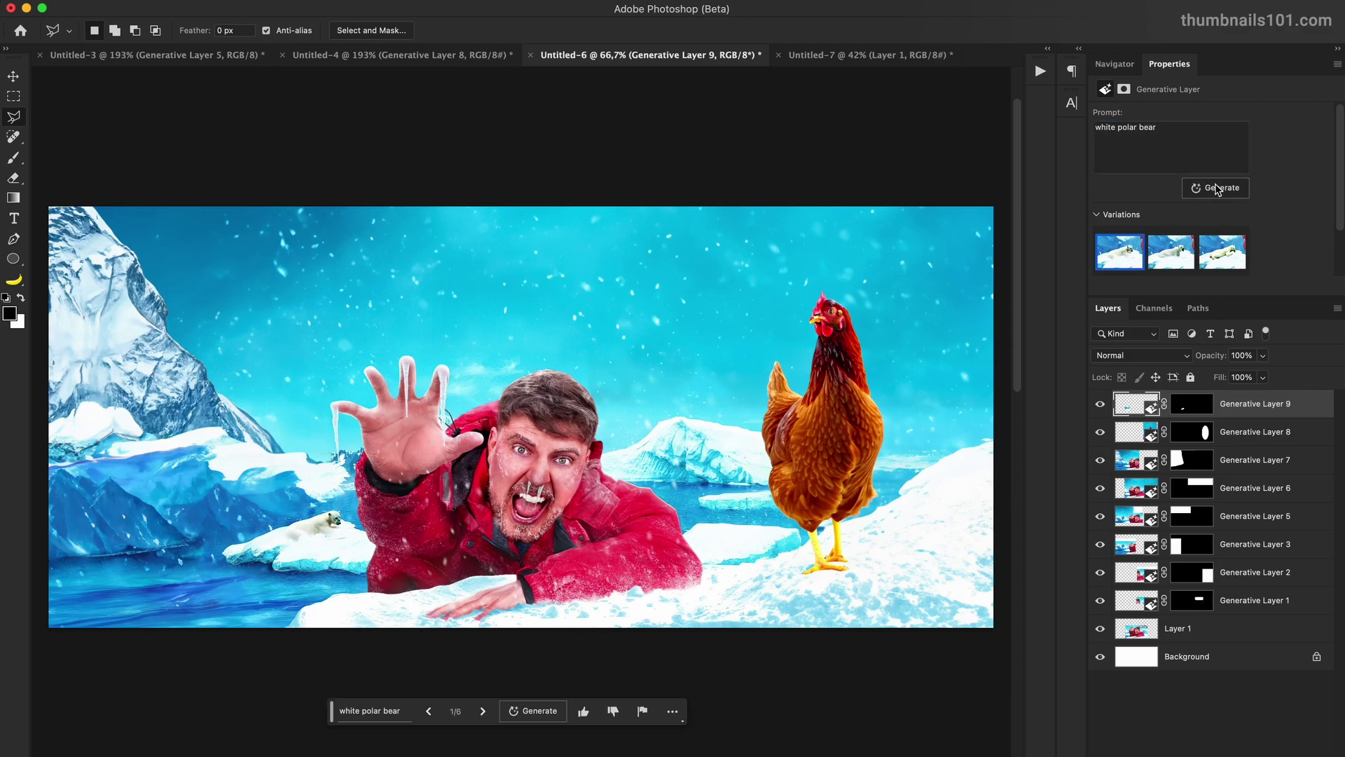
- Generate "polar bear" in a small elliptical selection on the ice between the man and the chicken and choose the second variation
key("m")
left_click_drag(770, 499, 773, 499)
left_click(372, 710)
type("killer whale")
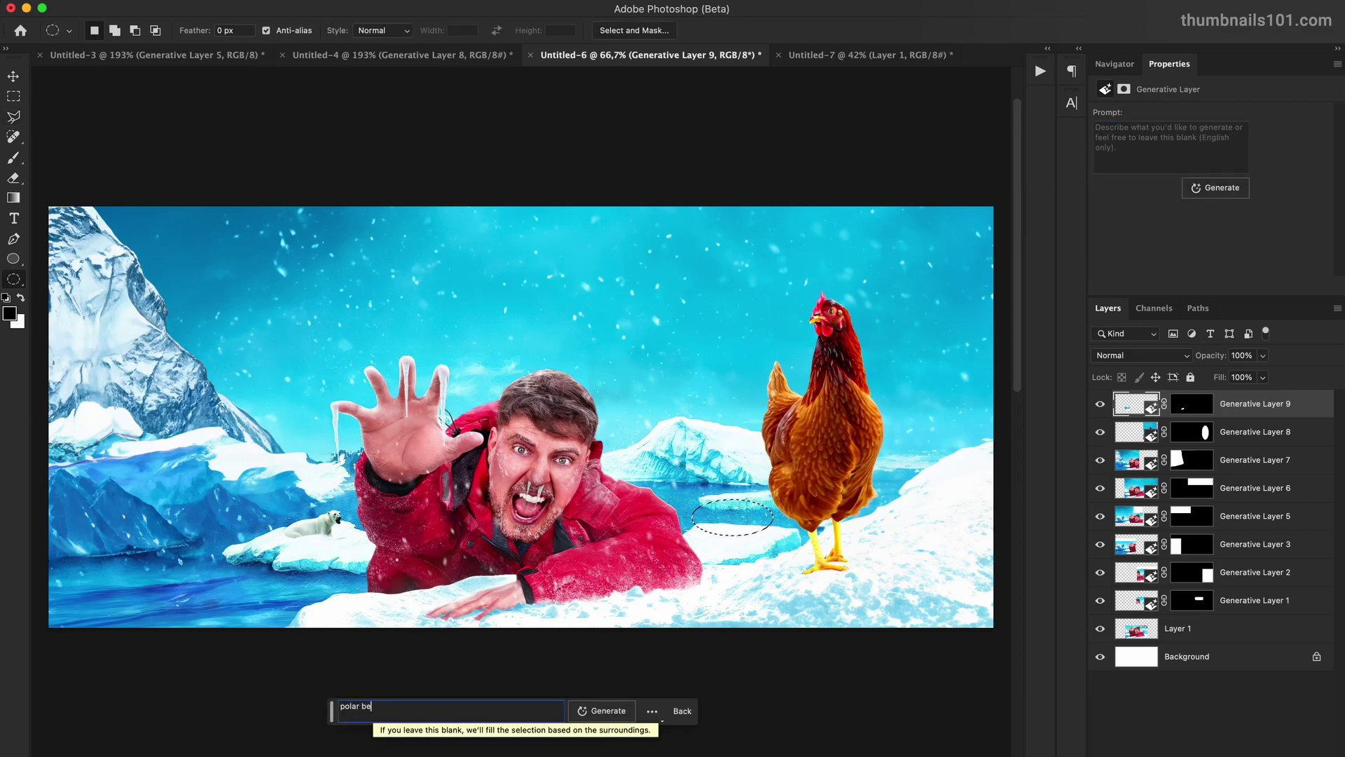
key("Return")
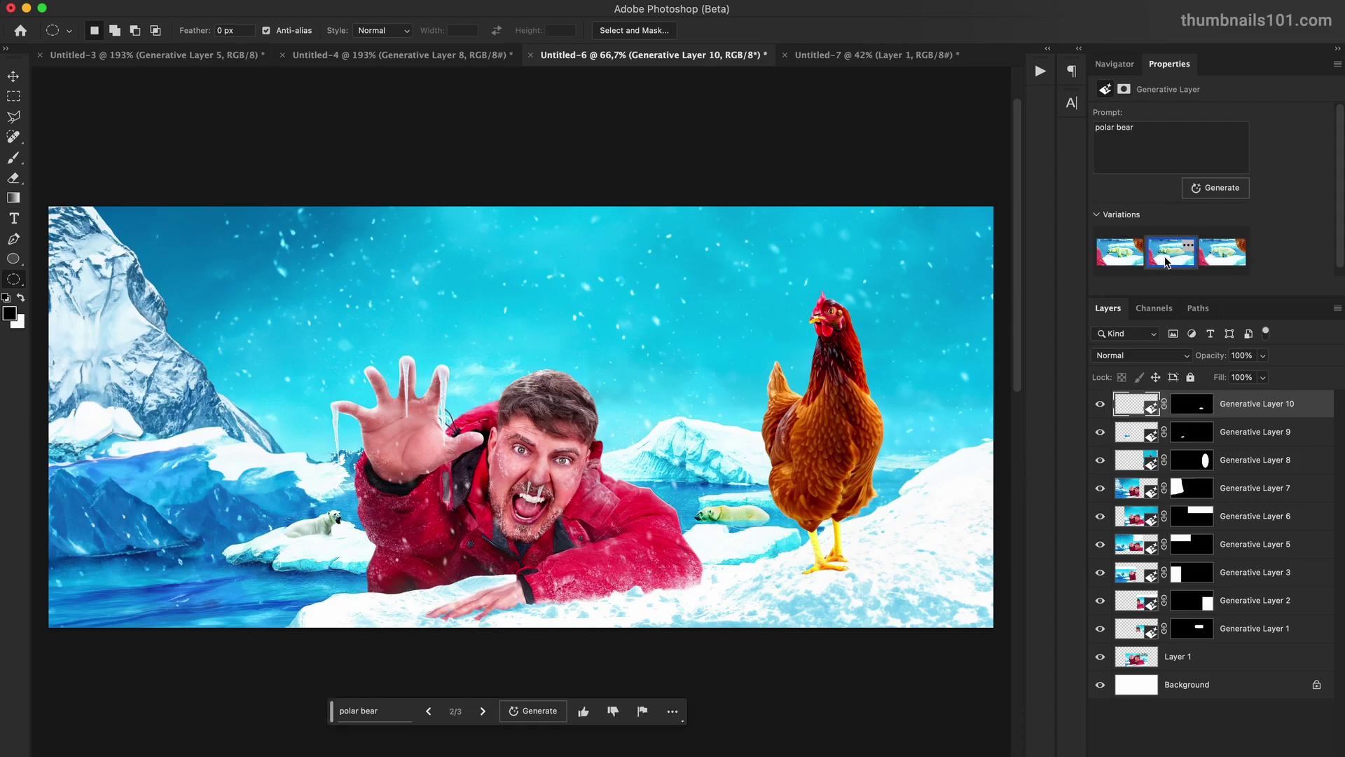
- Extend the canvas upward with the Crop tool, adding a tall blank area above the sky
key("c")
key("super+minus")
left_click_drag(540, 311, 579, 259)
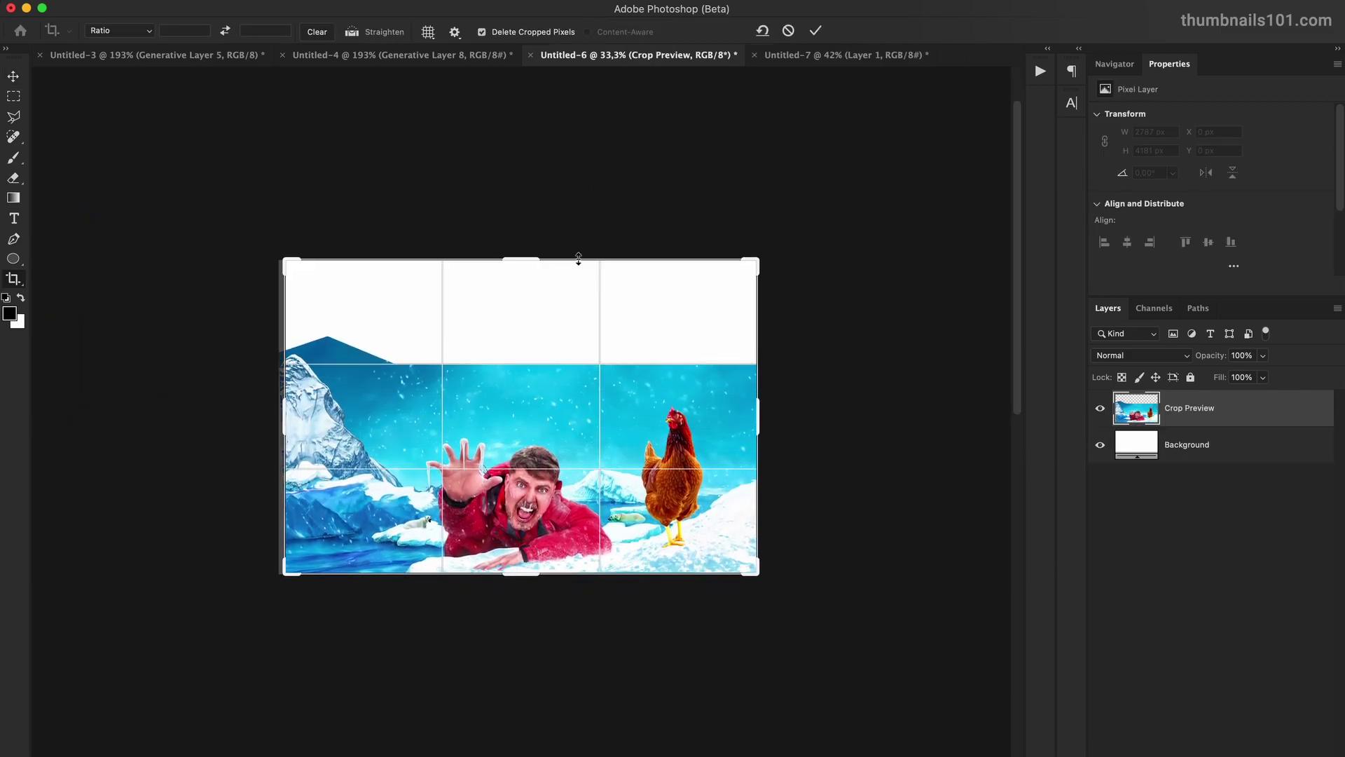
key("Return")
- Select the blank area above the sky with a slight overlap into the picture and fill it using Generative Fill without a prompt
key("l")
left_click_drag(762, 368, 429, 372)
left_click_drag(287, 362, 285, 363)
scroll(663, 333, "up", 3)
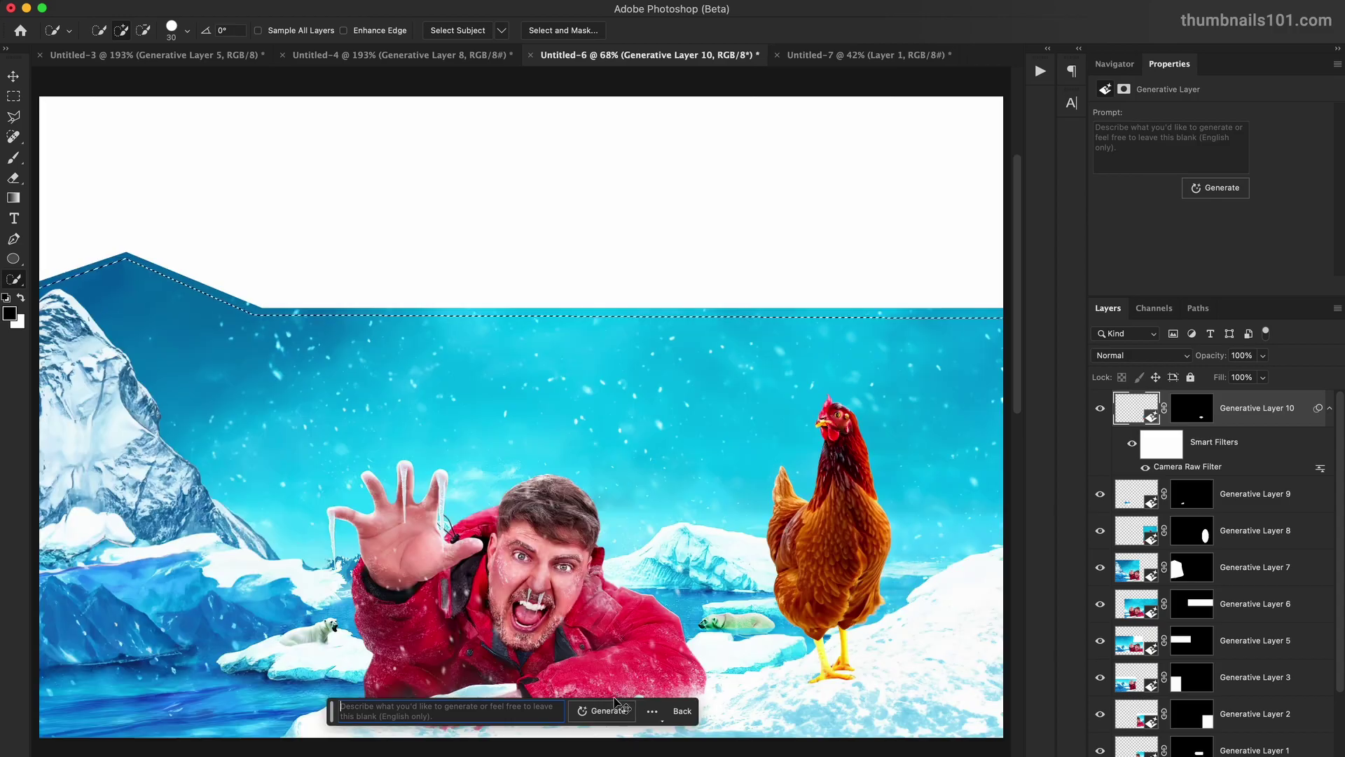
left_click(611, 708)
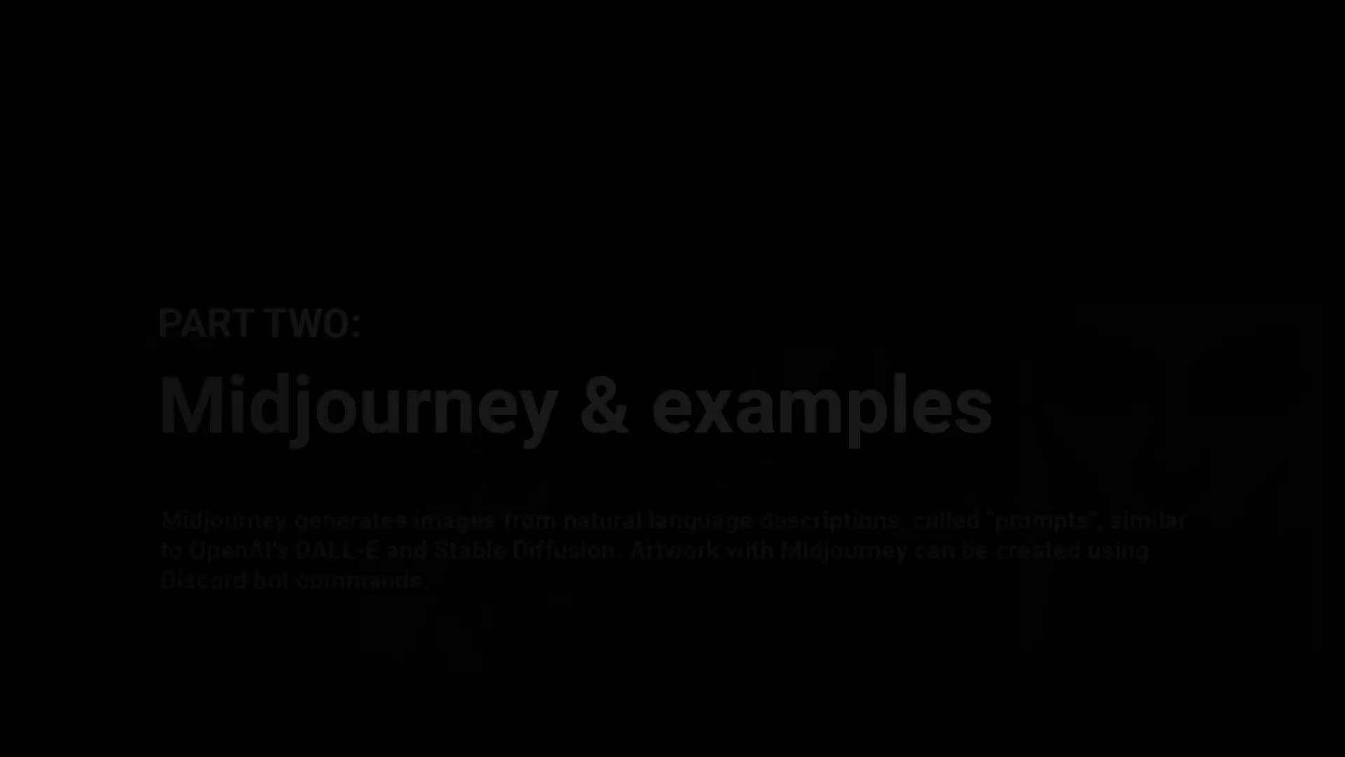
- Browse the showcase gallery of images generated with Midjourney
scroll(580, 529, "down", 8)
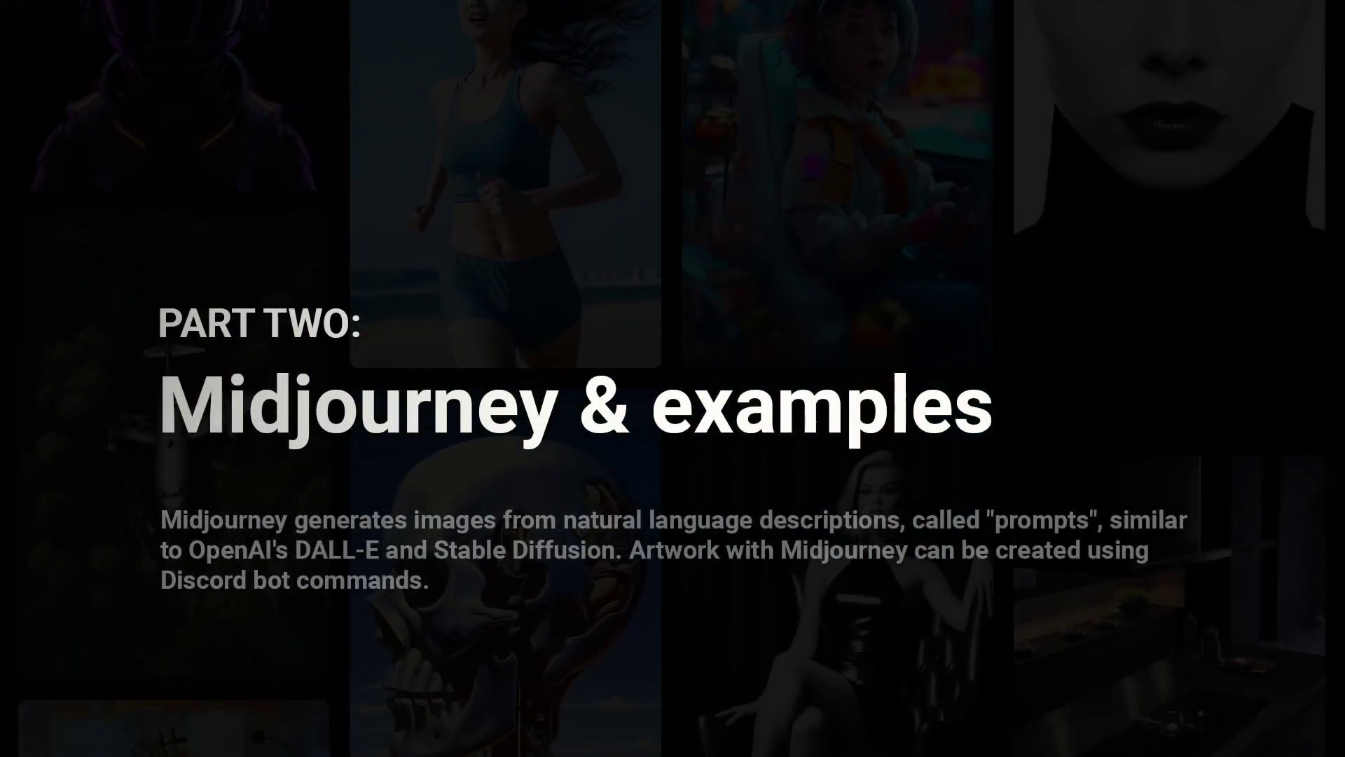
scroll(580, 529, "down", 7)
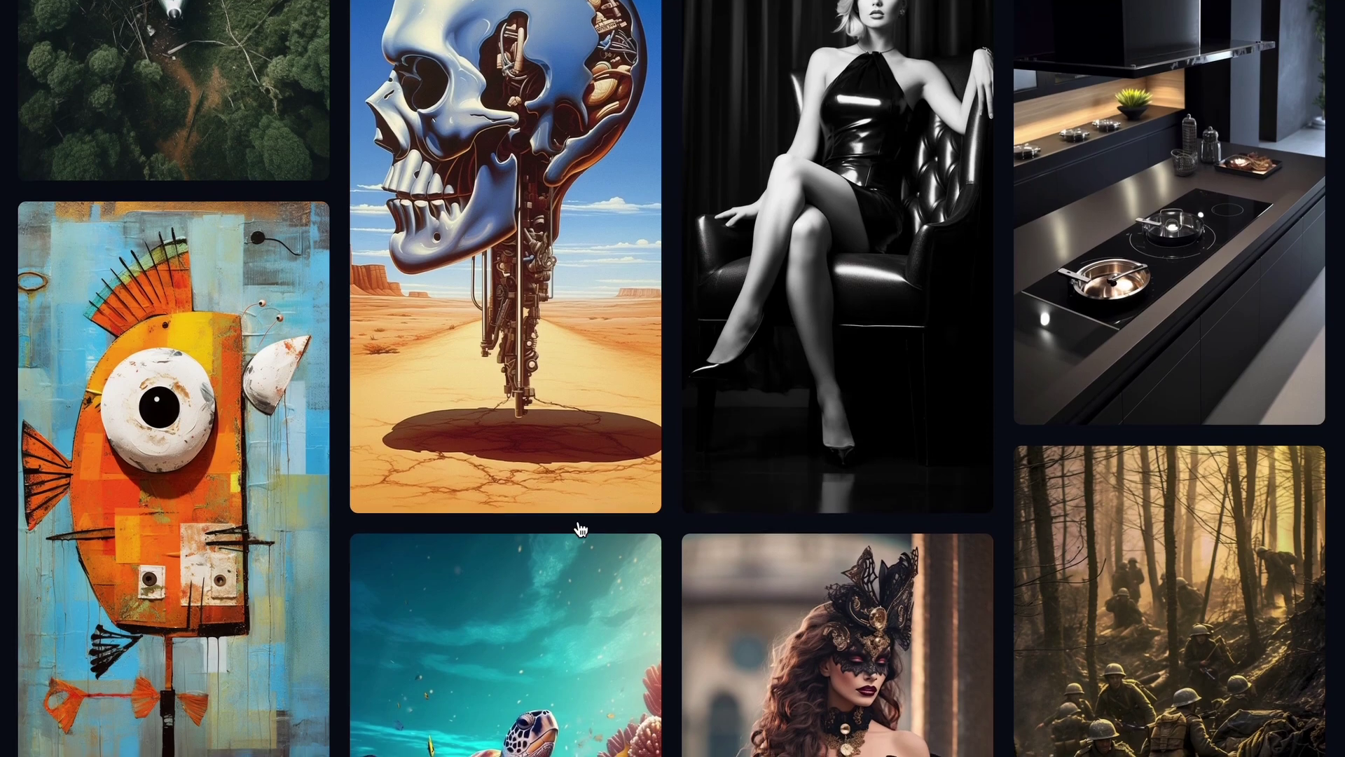
scroll(580, 529, "down", 2)
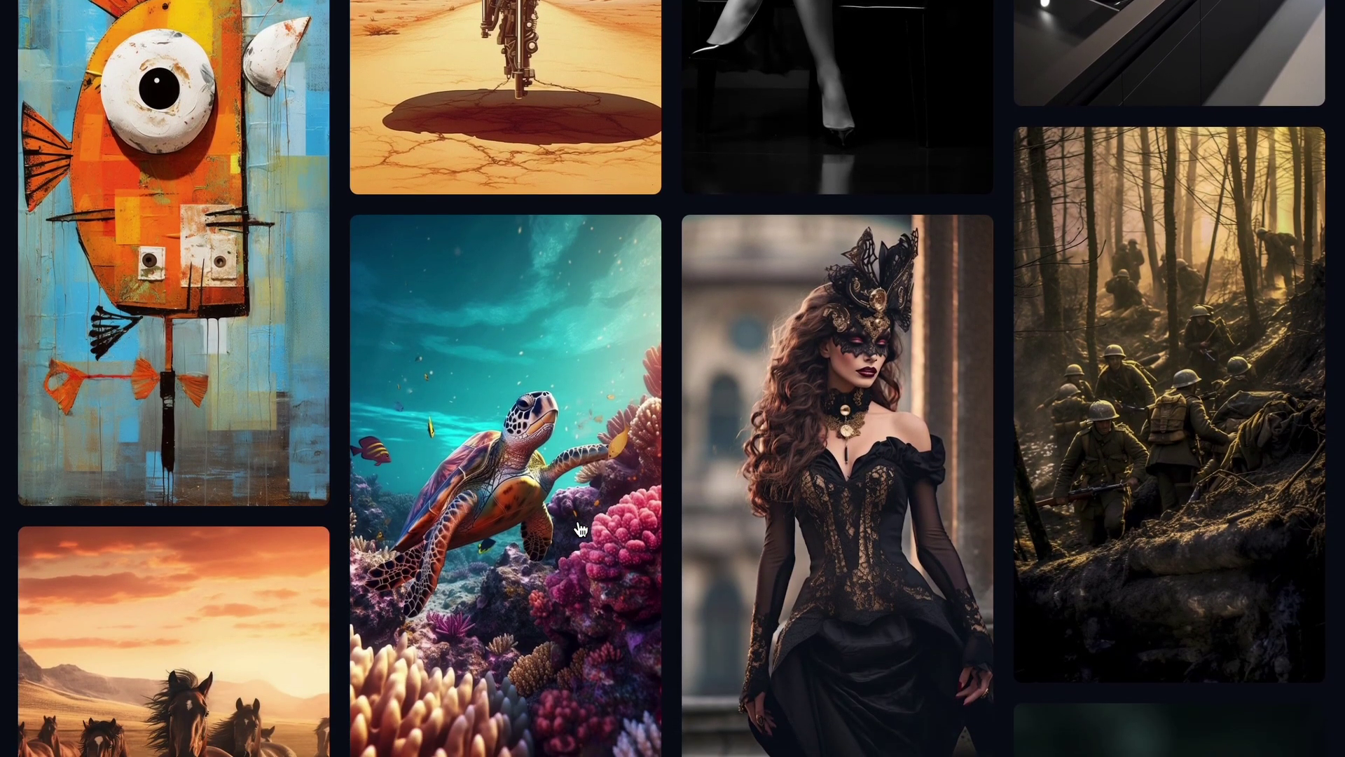
scroll(515, 596, "down", 1)
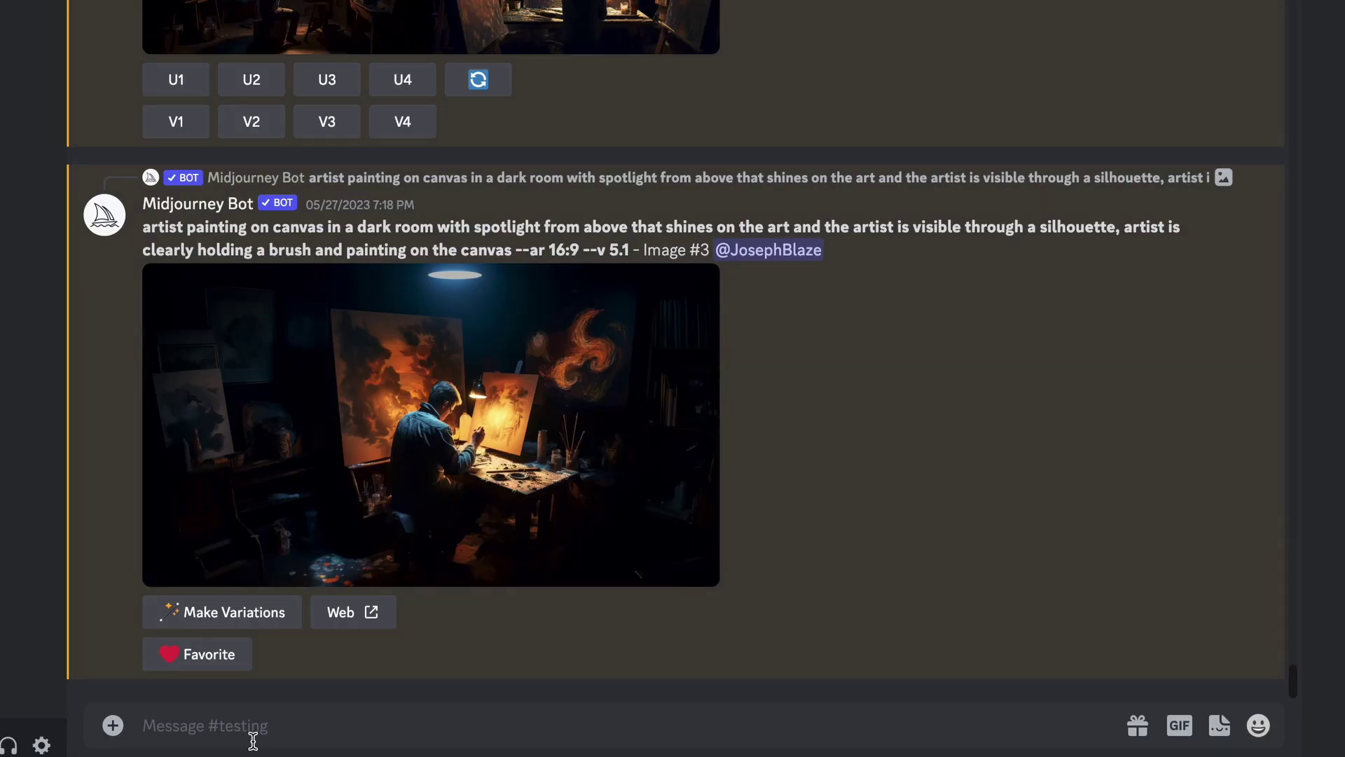
- Switch to Discord and run Midjourney's /imagine with the prompt "pope francis wearing a balenciaga puffer jacket, daytime, paparazzi photo"
left_click(252, 741)
type("/imagine")
key("Tab")
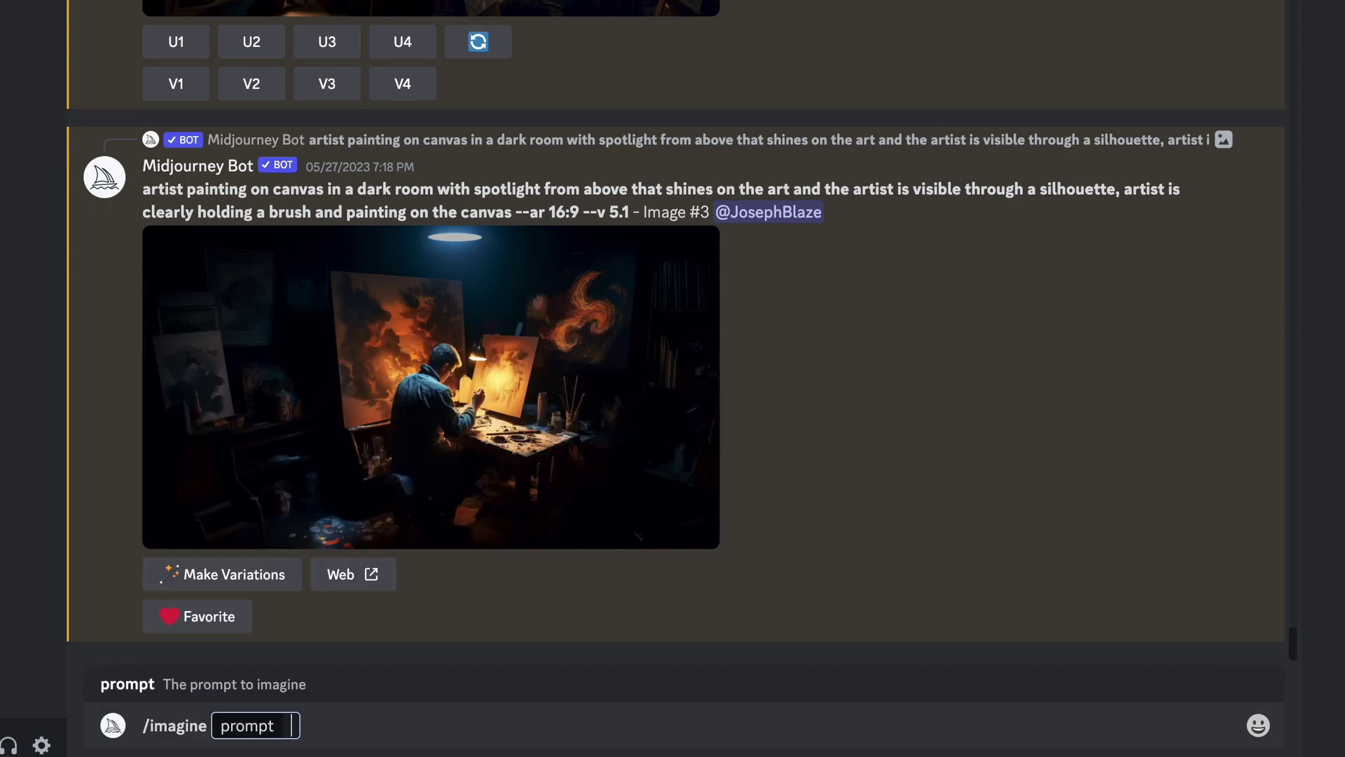
type("pope")
type(" franc")
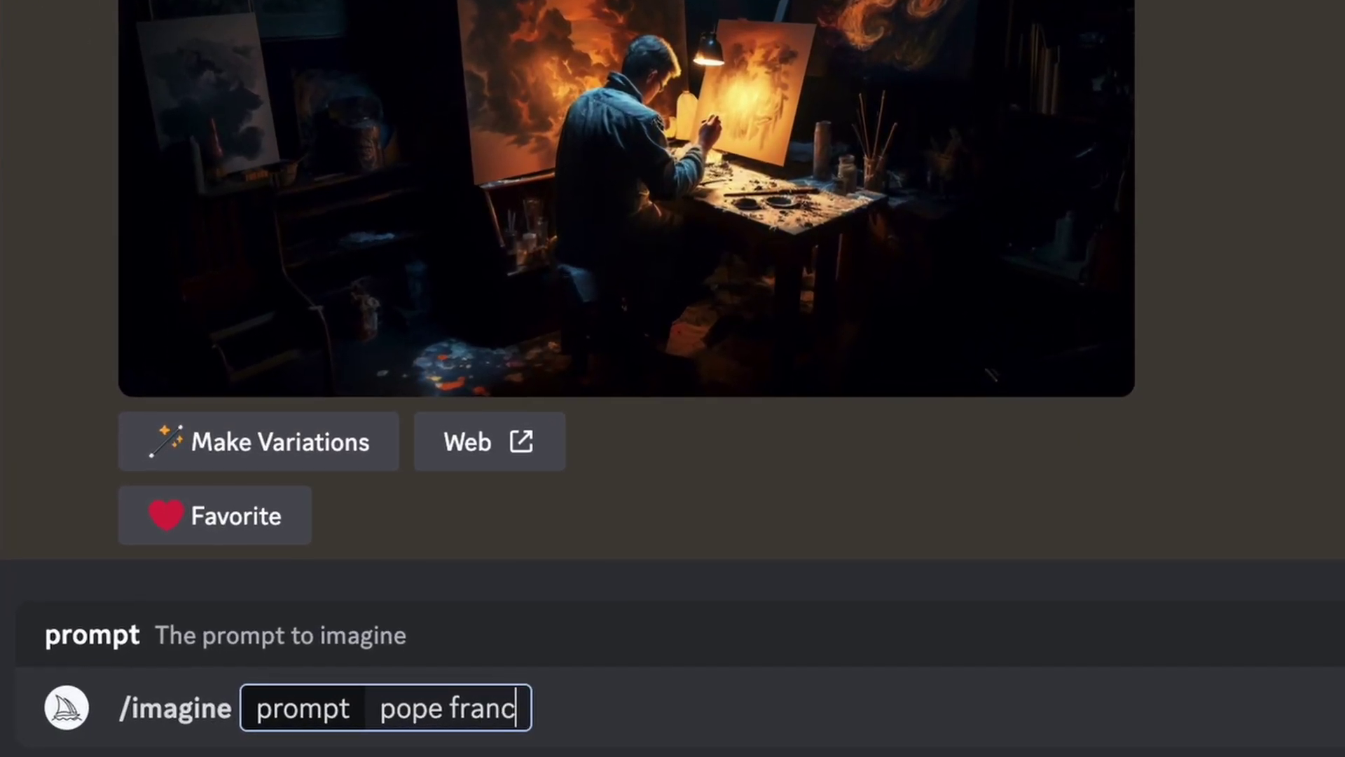
type("is wearing a balenciaga puffer jacket, daytime, papa")
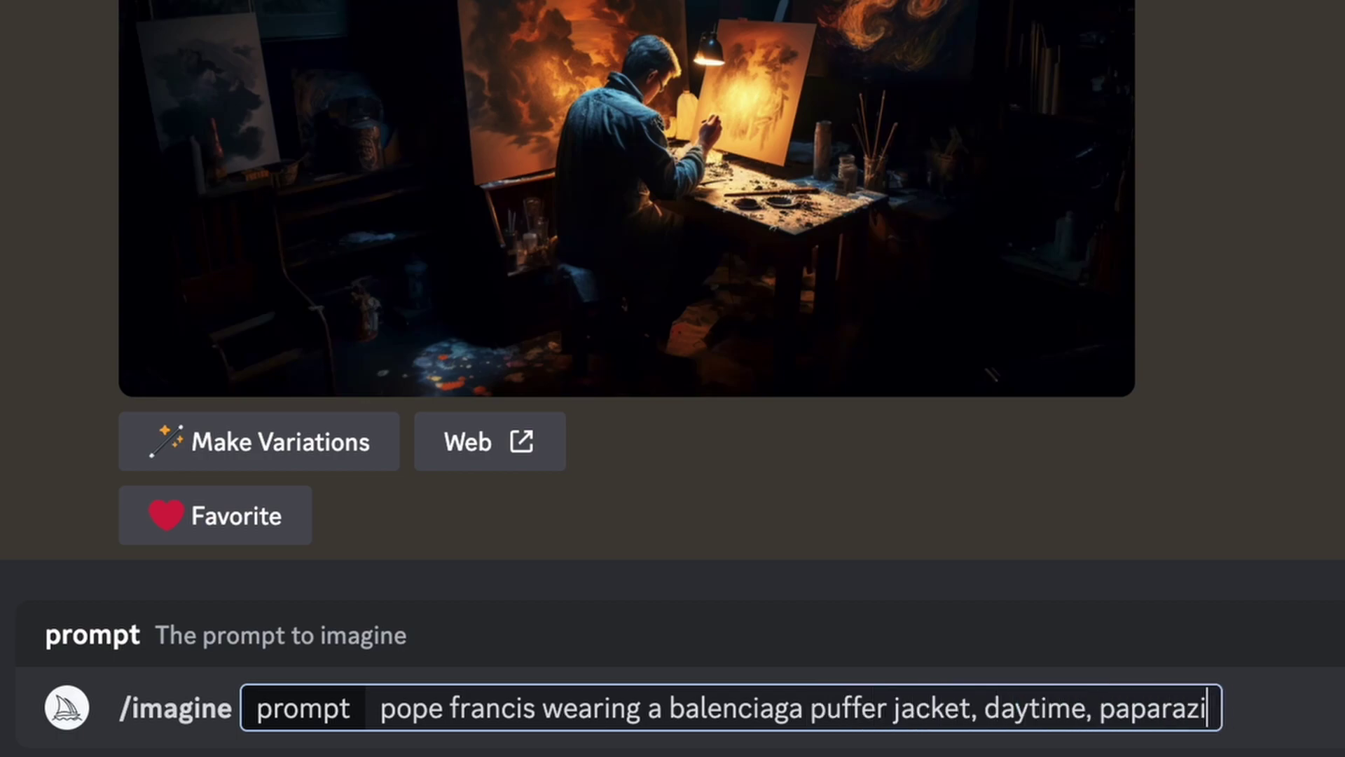
type("razzi photo")
key("Return")
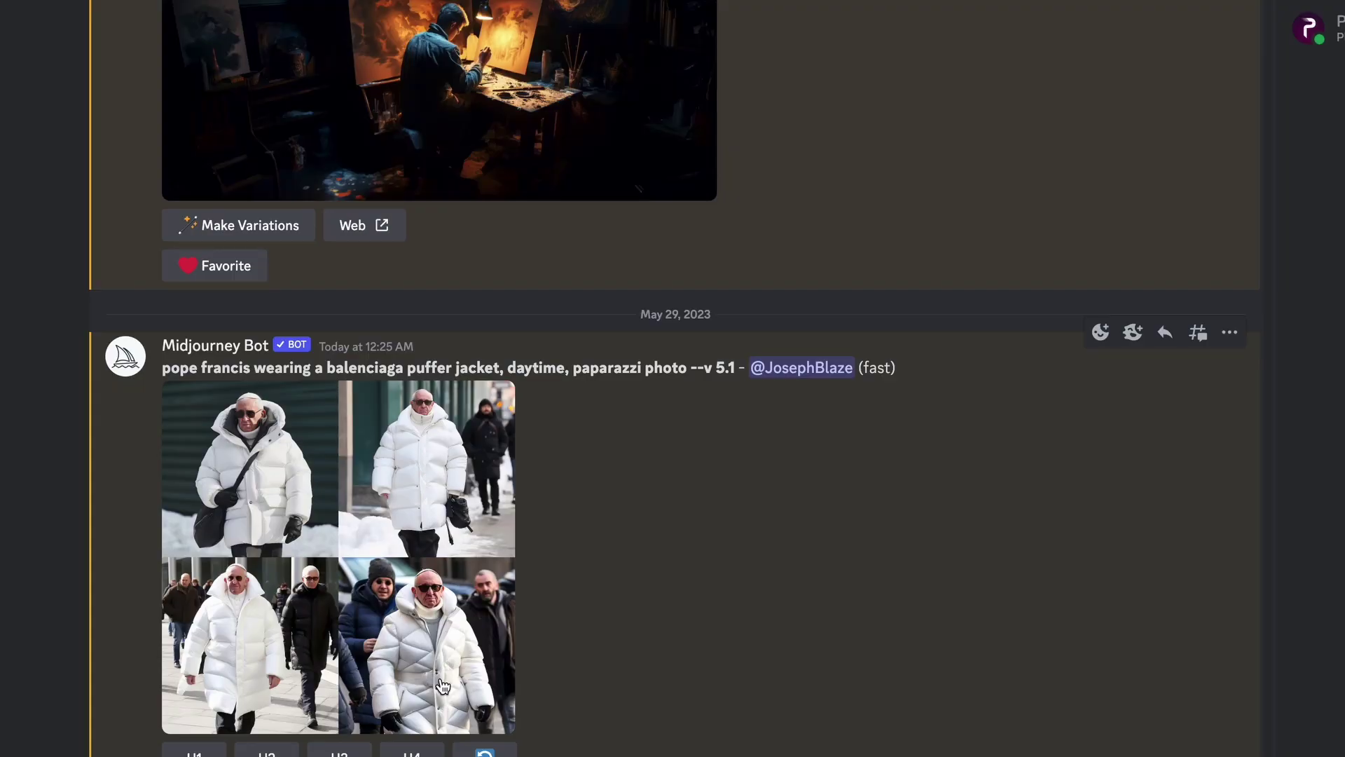
left_click(436, 672)
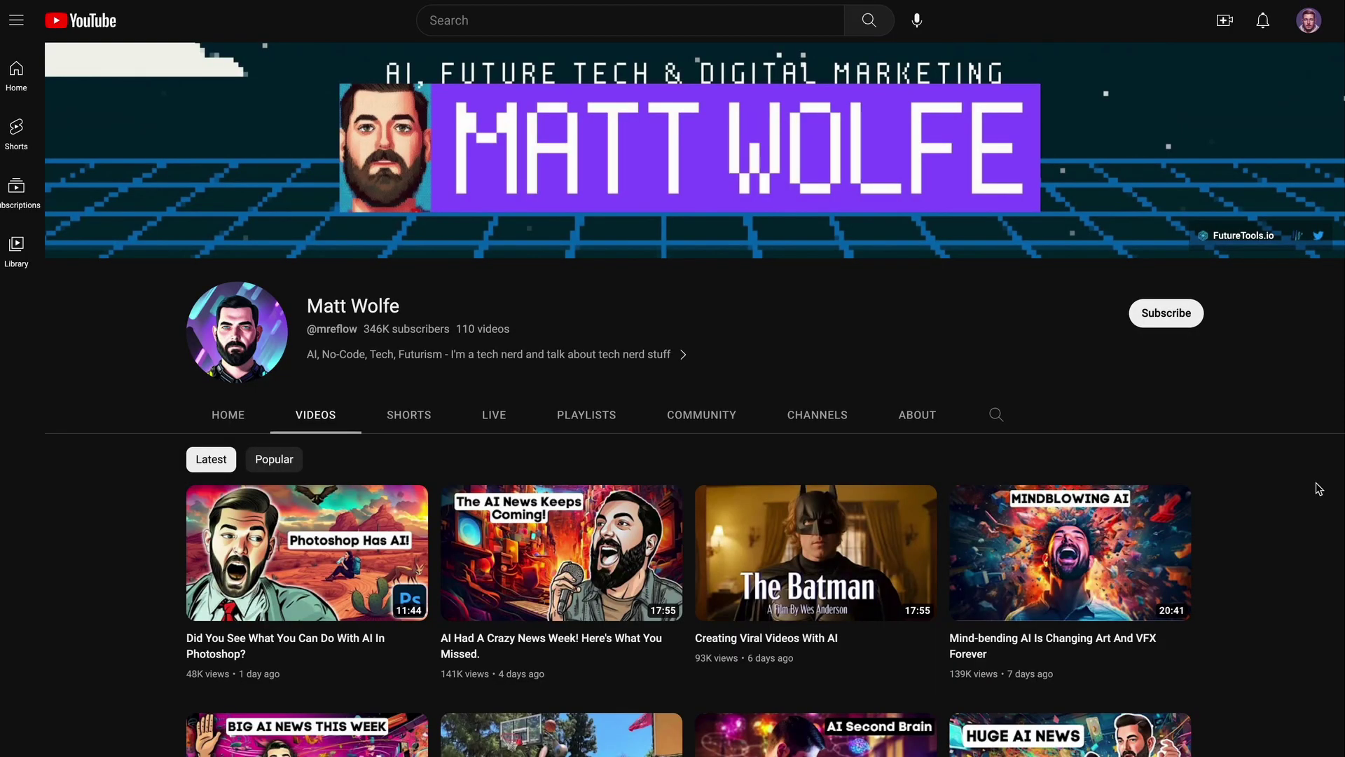
- Switch to YouTube and look through the latest video thumbnails on the AI and future tech channel
scroll(1319, 488, "down", 4)
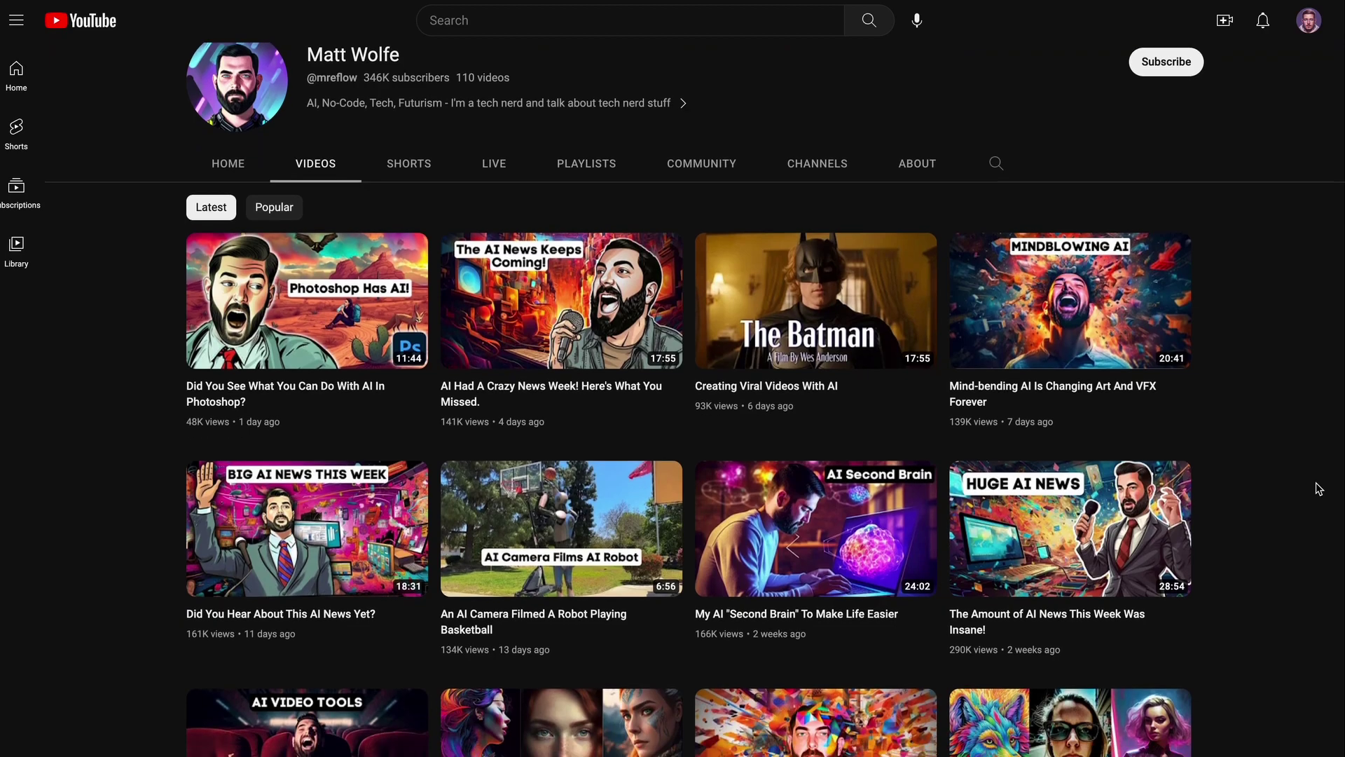